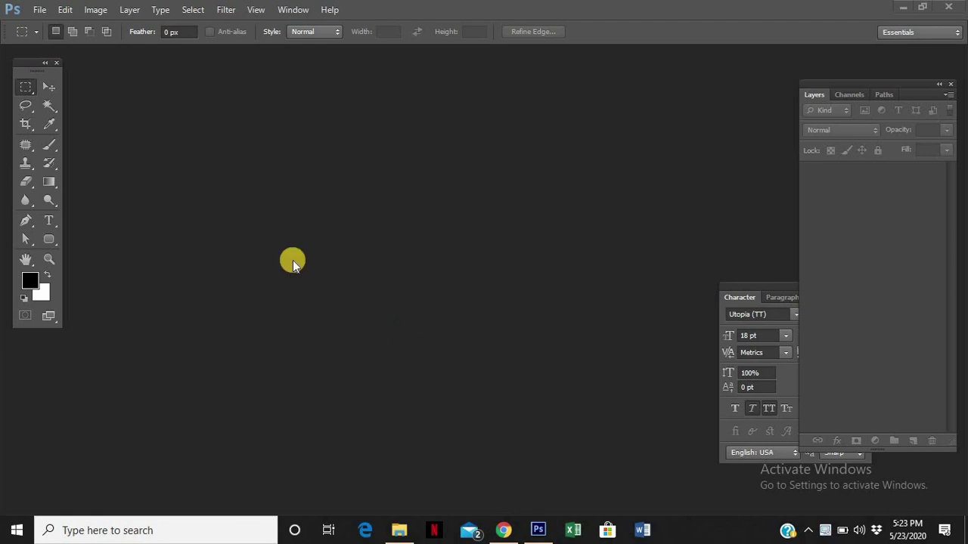
# Create a new document 1400 pixels wide and 900 pixels high.
pyautogui.click(41, 9)
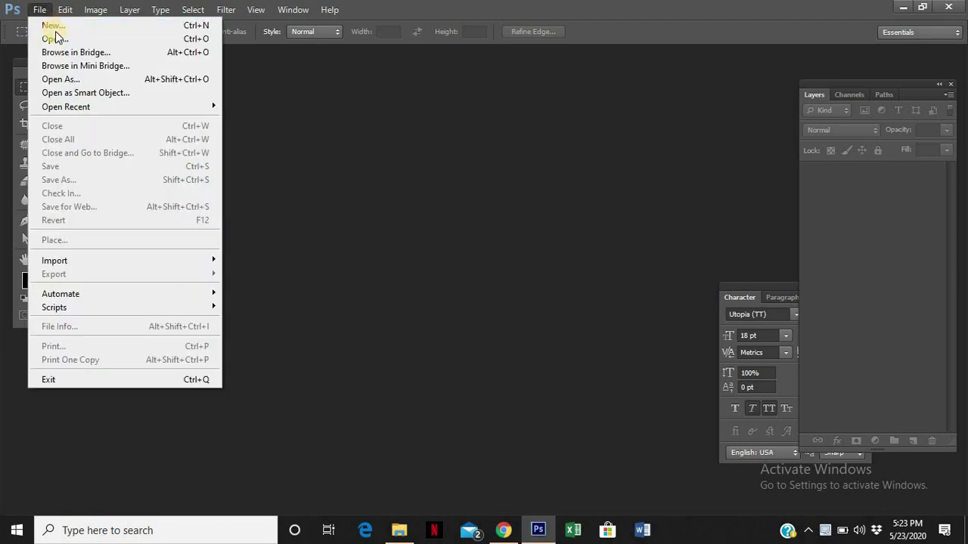
pyautogui.click(54, 27)
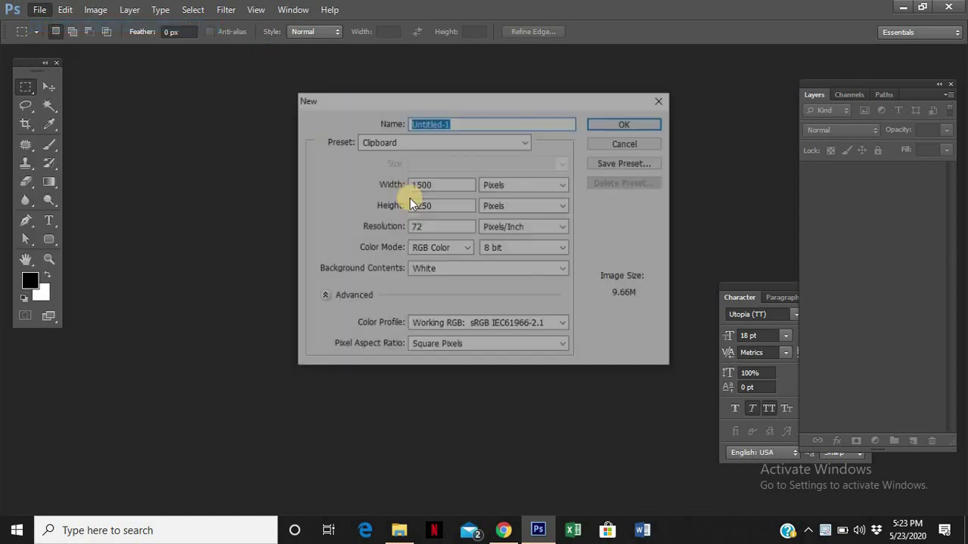
pyautogui.click(416, 186)
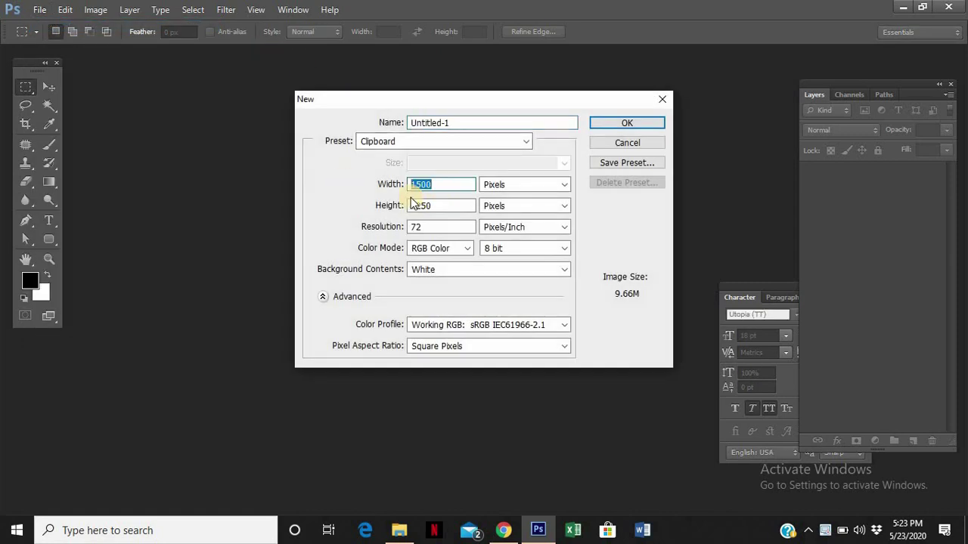
pyautogui.write('13')
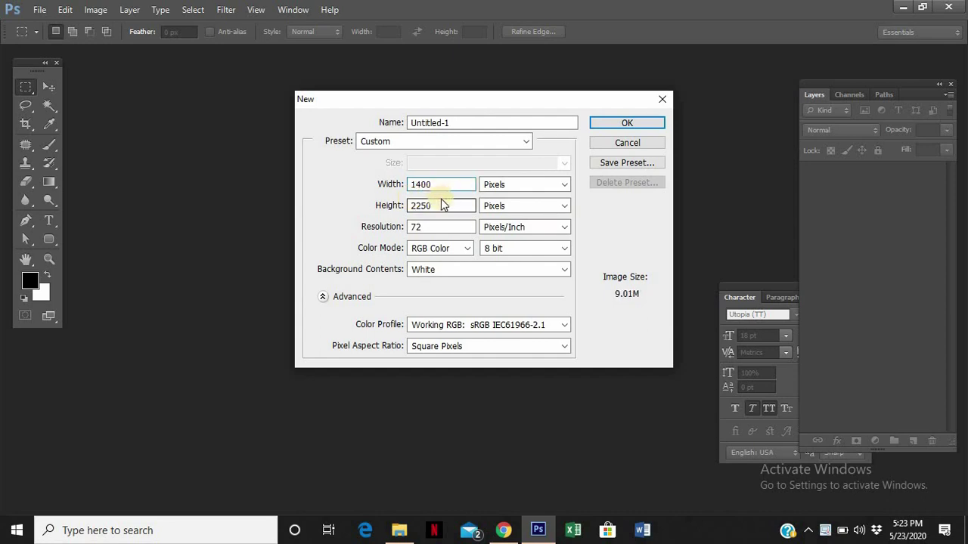
pyautogui.moveTo(408, 205); pyautogui.dragTo(463, 217)
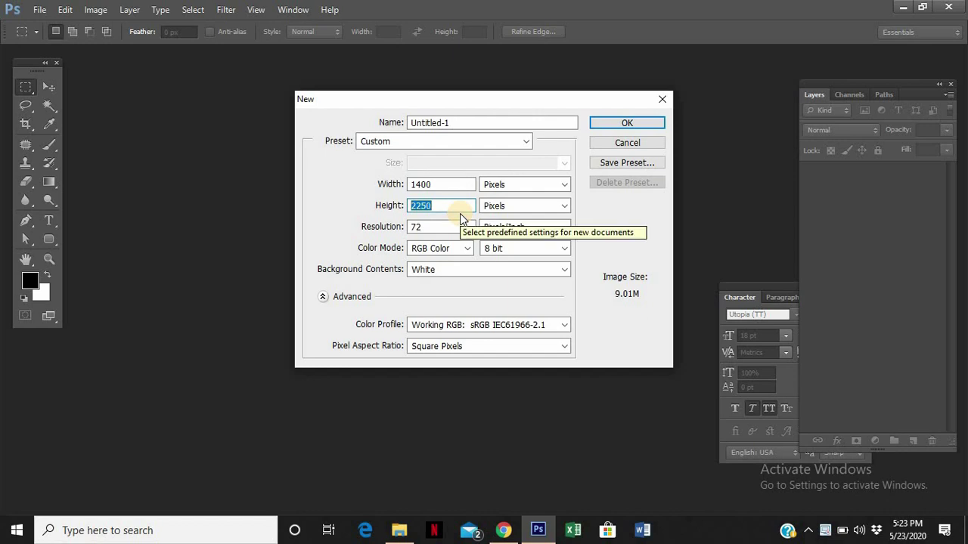
pyautogui.write('900')
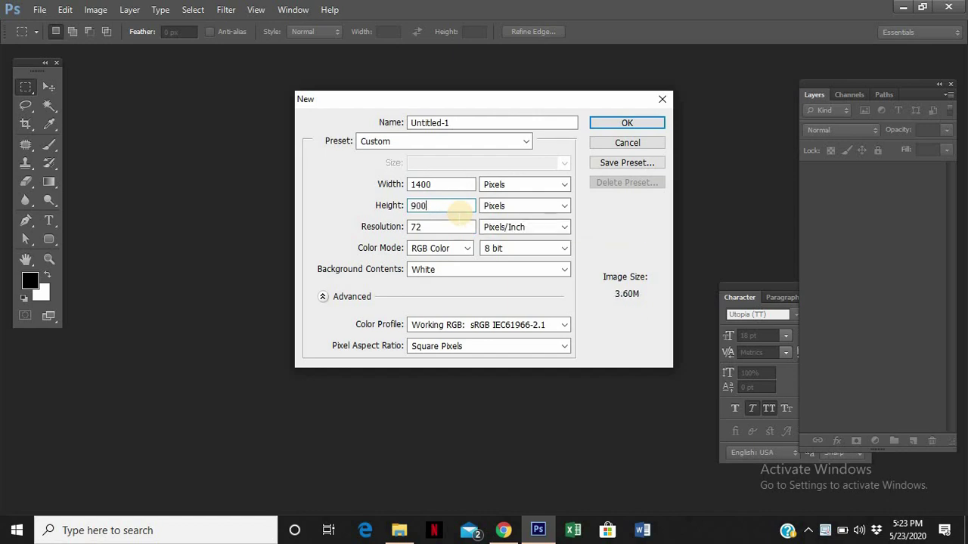
pyautogui.moveTo(432, 225); pyautogui.dragTo(411, 227)
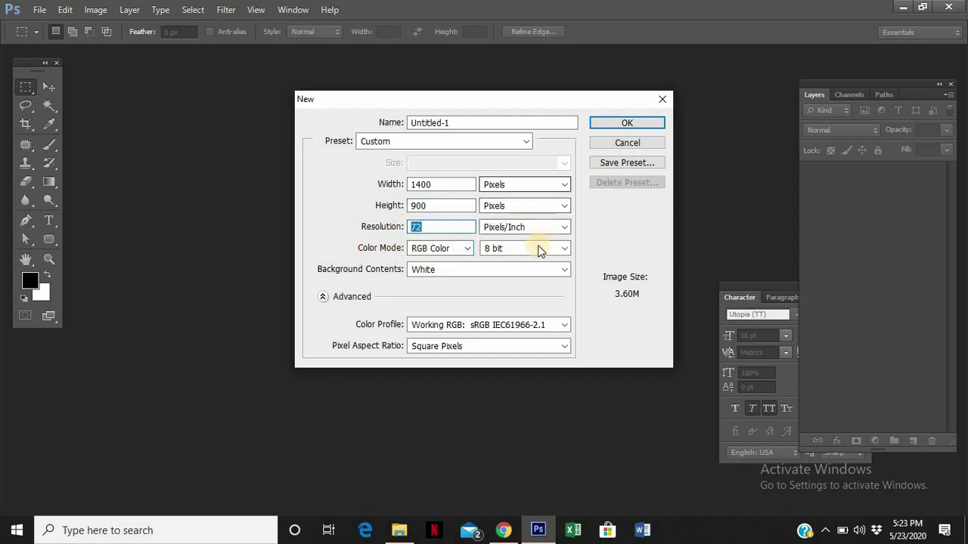
pyautogui.click(639, 123)
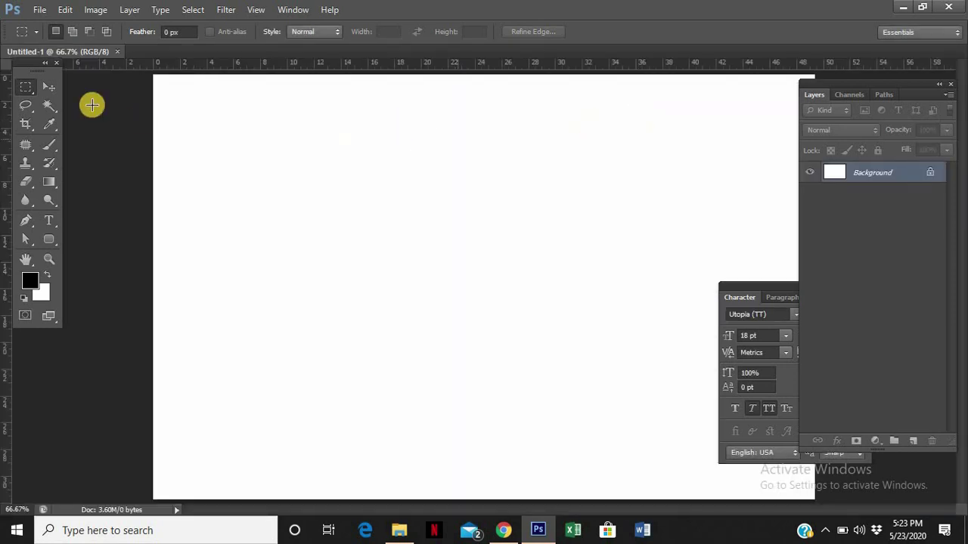
# Hide the rulers and close the floating Character panel covering the canvas.
pyautogui.click(50, 88)
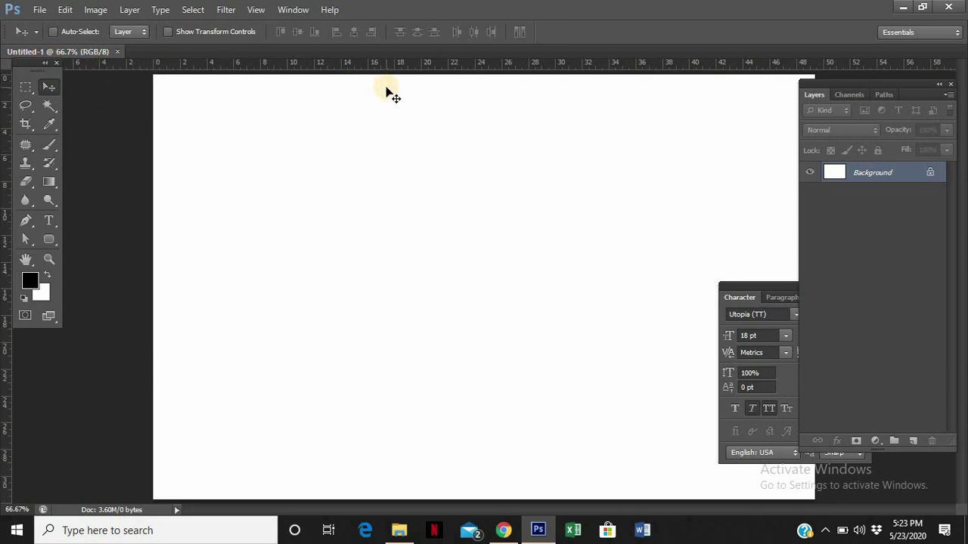
pyautogui.hotkey('ctrl', 'r')
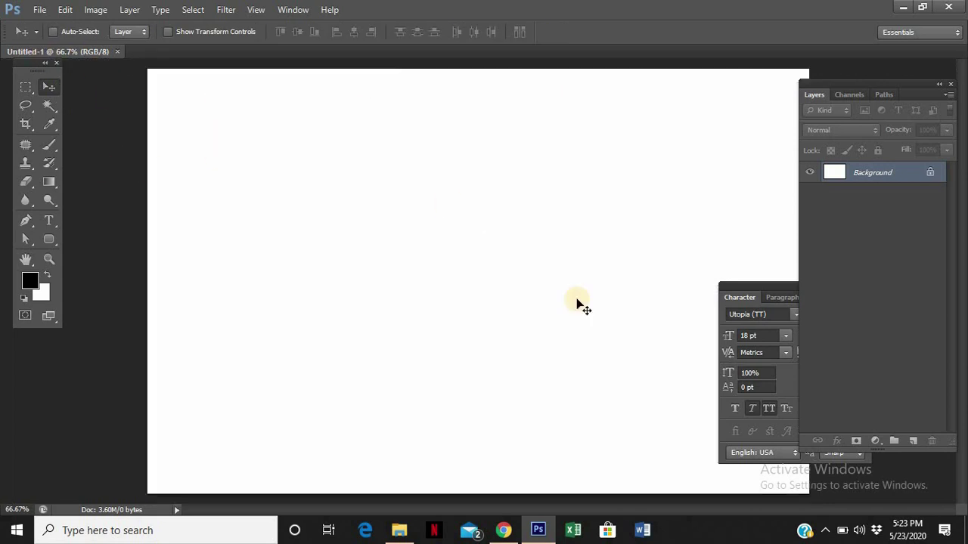
pyautogui.moveTo(752, 289); pyautogui.dragTo(525, 229)
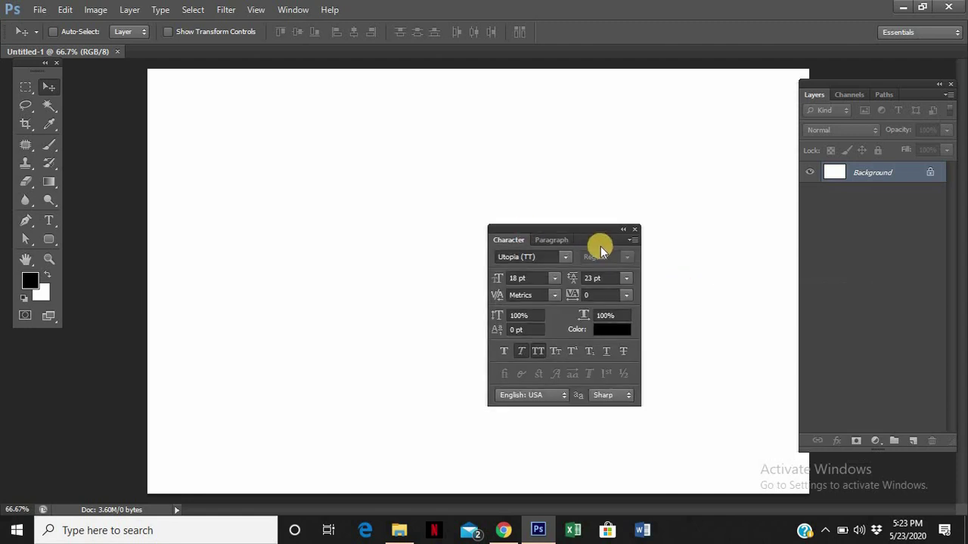
pyautogui.click(635, 230)
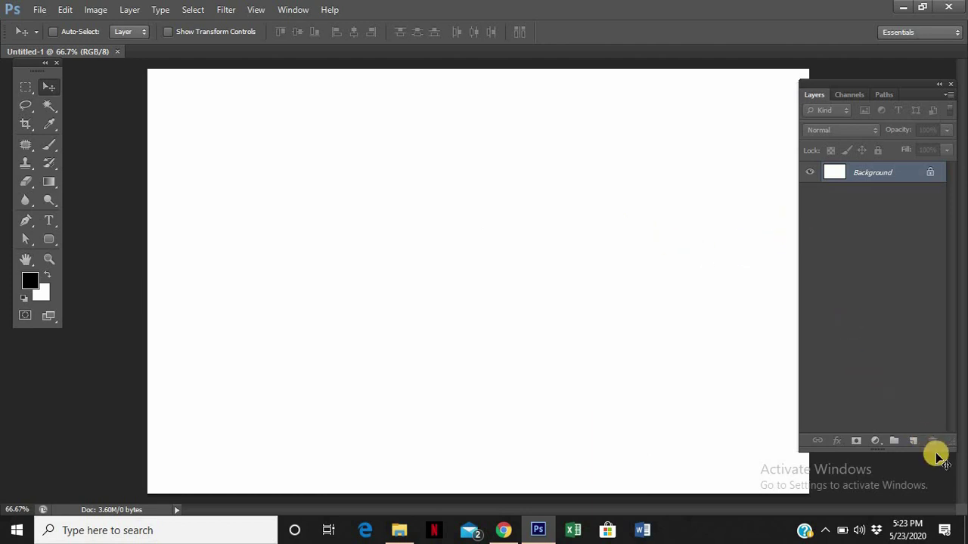
# Shorten the floating Layers panel and move it lower in the workspace.
pyautogui.moveTo(935, 365); pyautogui.dragTo(921, 303)
pyautogui.moveTo(869, 84); pyautogui.dragTo(863, 227)
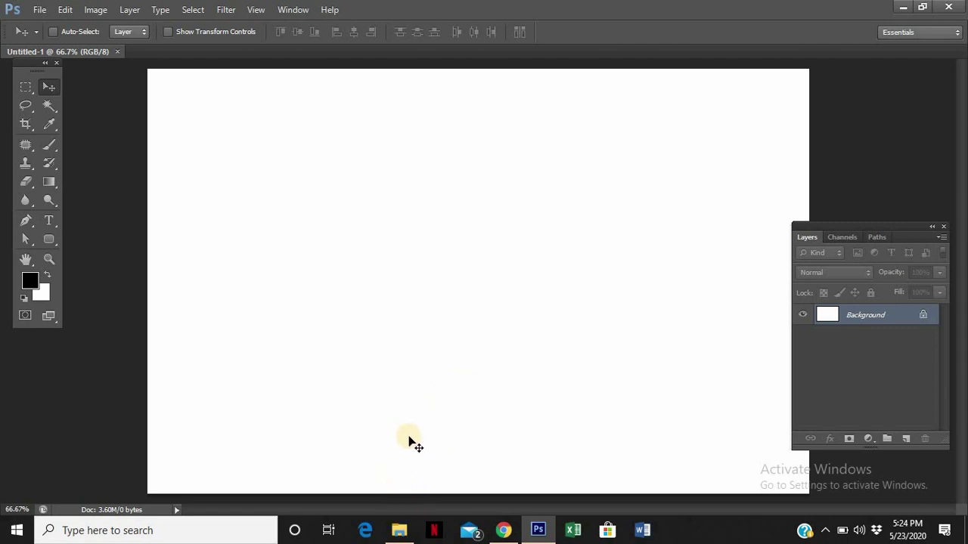
# Place the pexels-photo-1462637 image from the doube exposure folder into the document.
pyautogui.moveTo(400, 529)
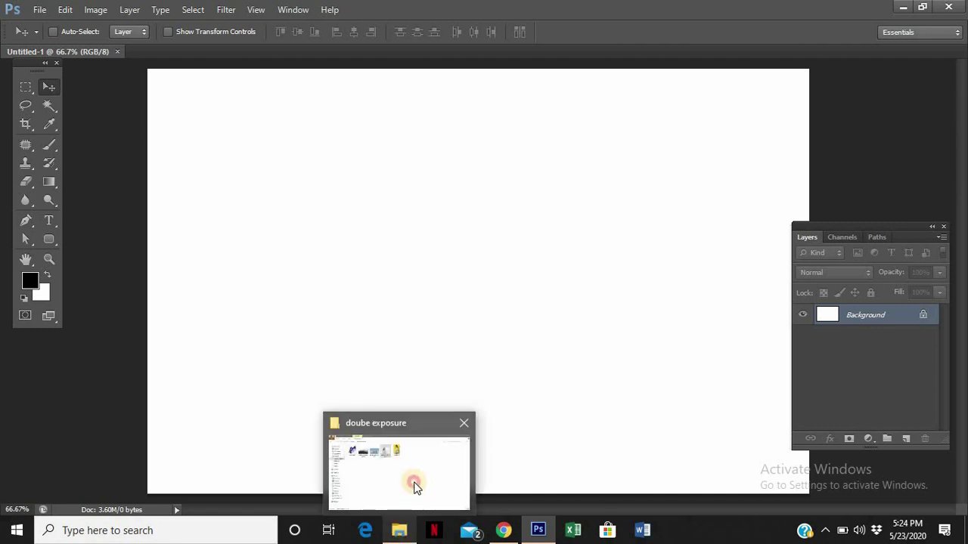
pyautogui.click(415, 486)
pyautogui.click(419, 184)
pyautogui.click(379, 115)
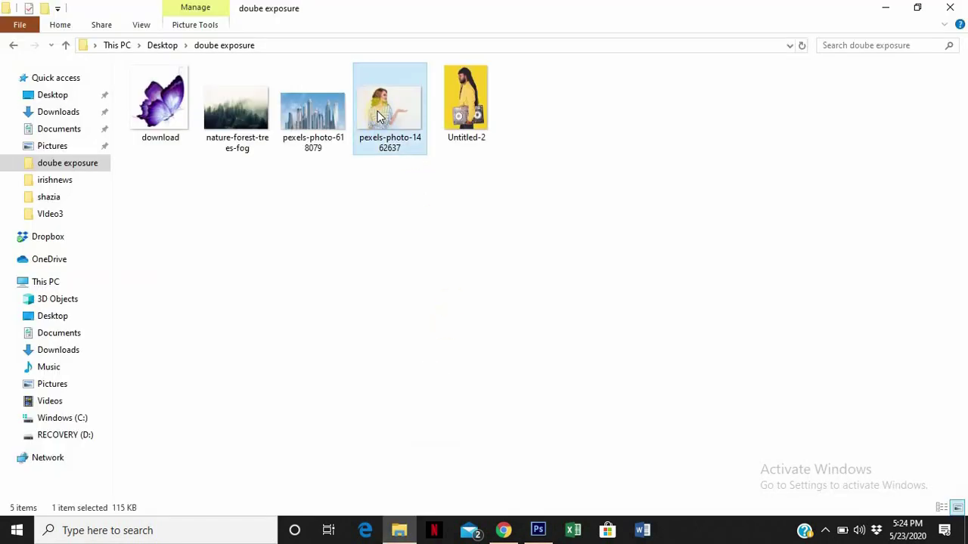
pyautogui.moveTo(379, 115); pyautogui.dragTo(384, 316)
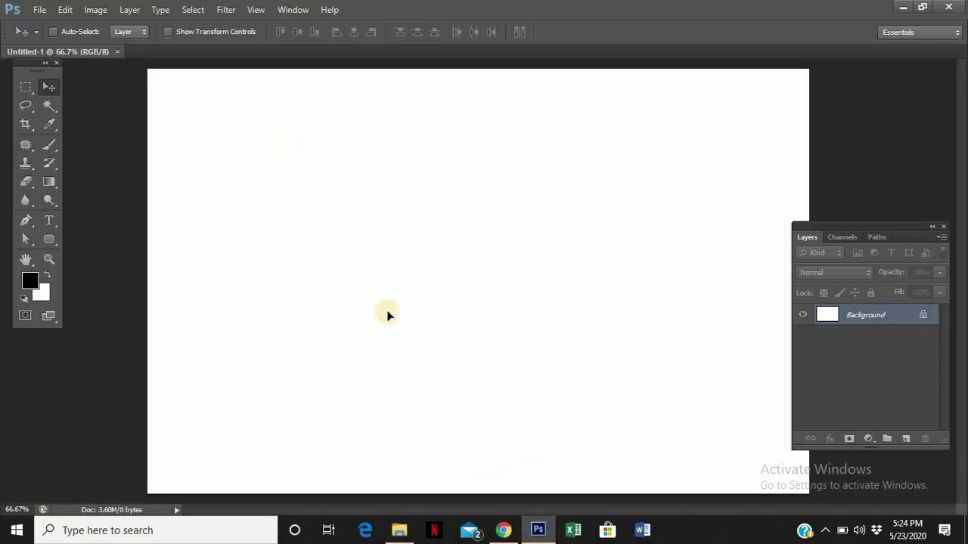
pyautogui.press('Return')
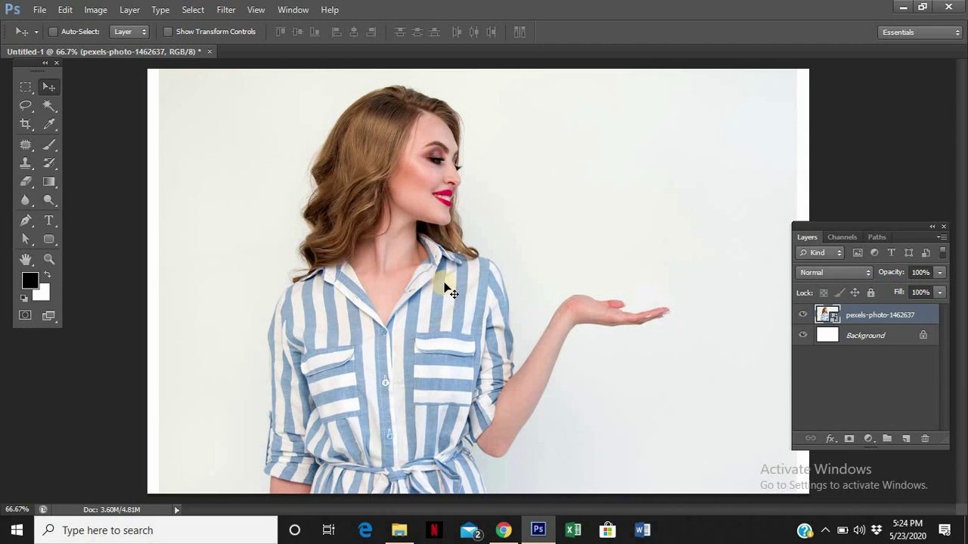
# Scale the placed photo of the woman down proportionally and position it against the canvas's bottom edge.
pyautogui.moveTo(451, 288); pyautogui.dragTo(463, 288)
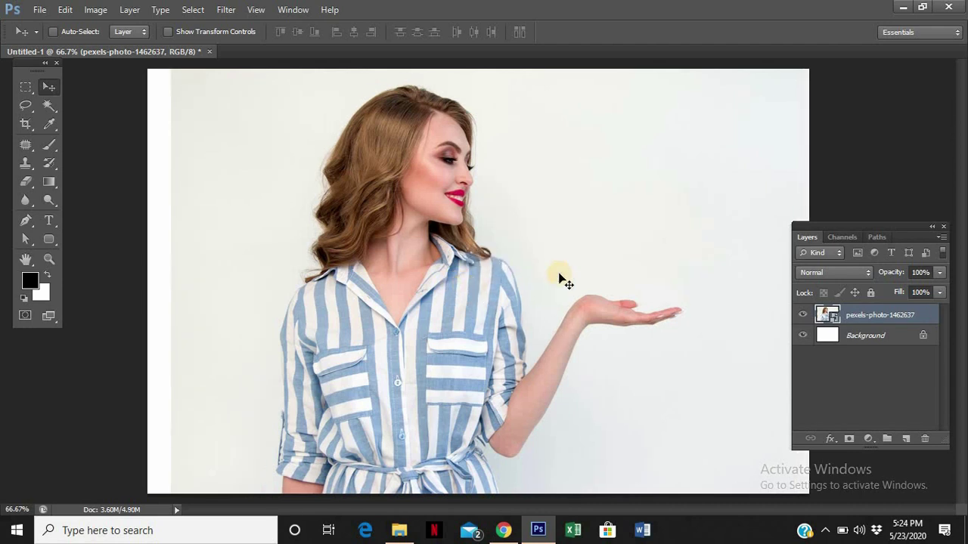
pyautogui.hotkey('ctrl', 't')
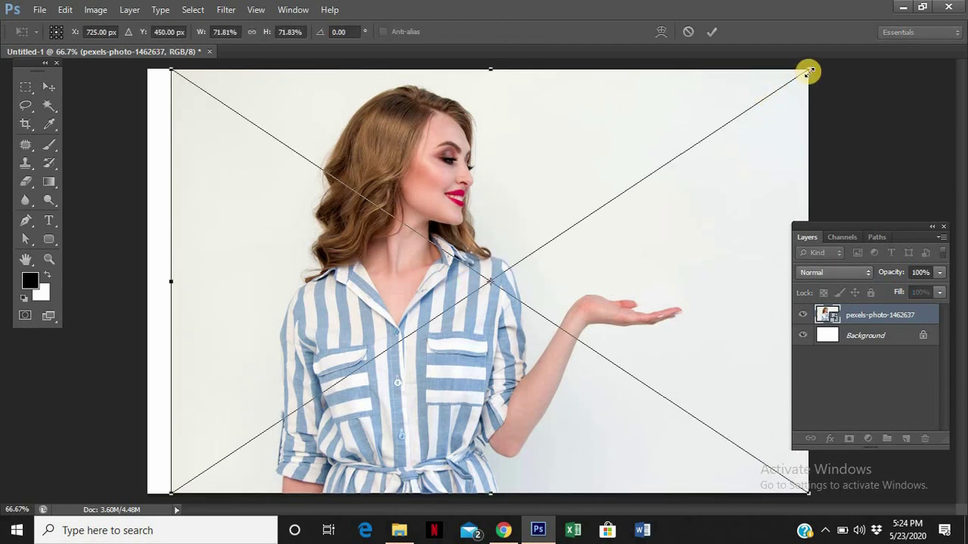
pyautogui.moveTo(801, 78); pyautogui.dragTo(750, 119)
pyautogui.doubleClick(468, 363)
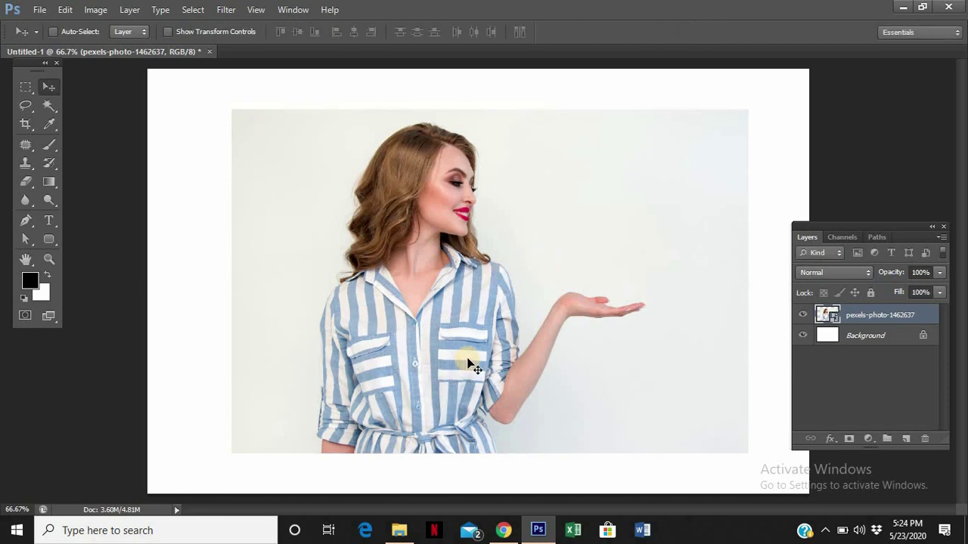
pyautogui.moveTo(468, 362); pyautogui.dragTo(467, 397)
pyautogui.press('space')
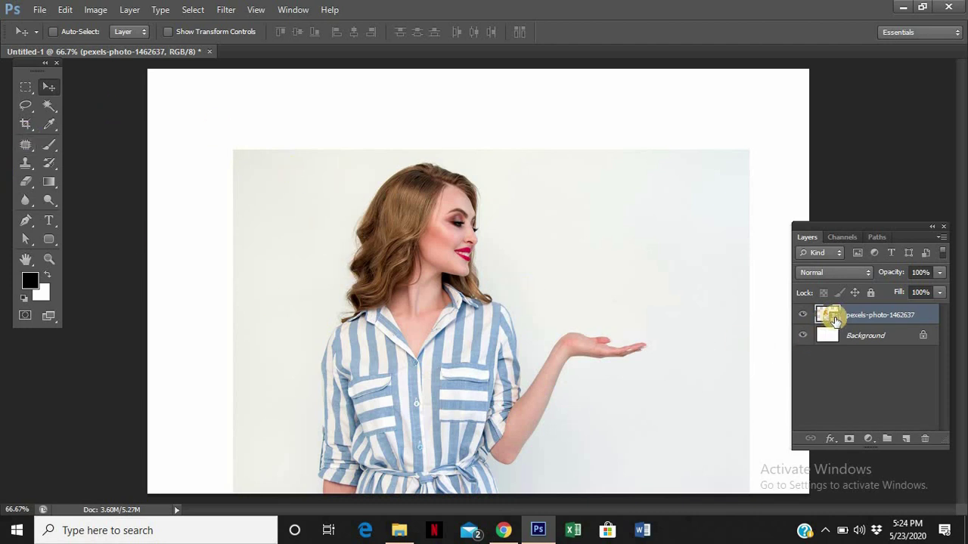
# Load the outline of the pexels-photo-1462637 layer as a selection.
pyautogui.click(803, 315)
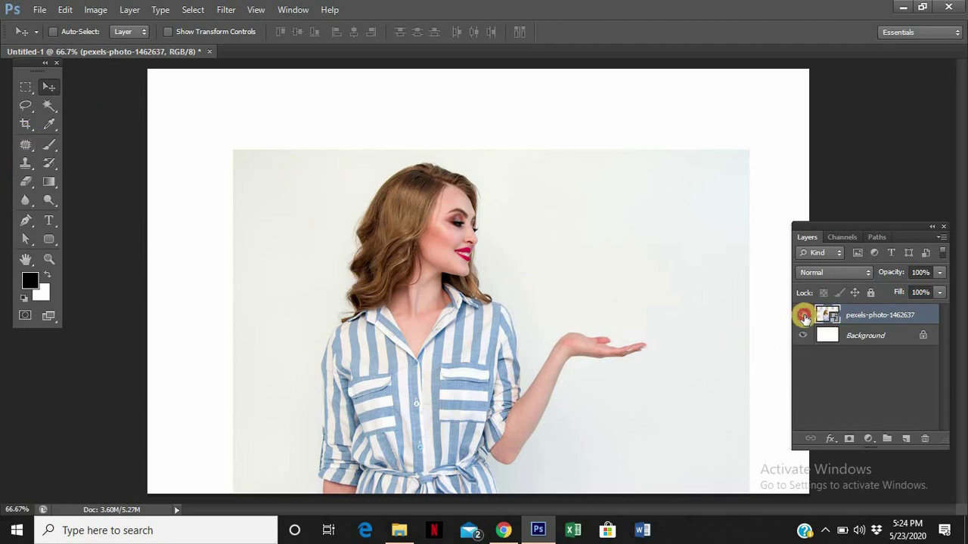
pyautogui.moveTo(815, 319); pyautogui.dragTo(834, 321)
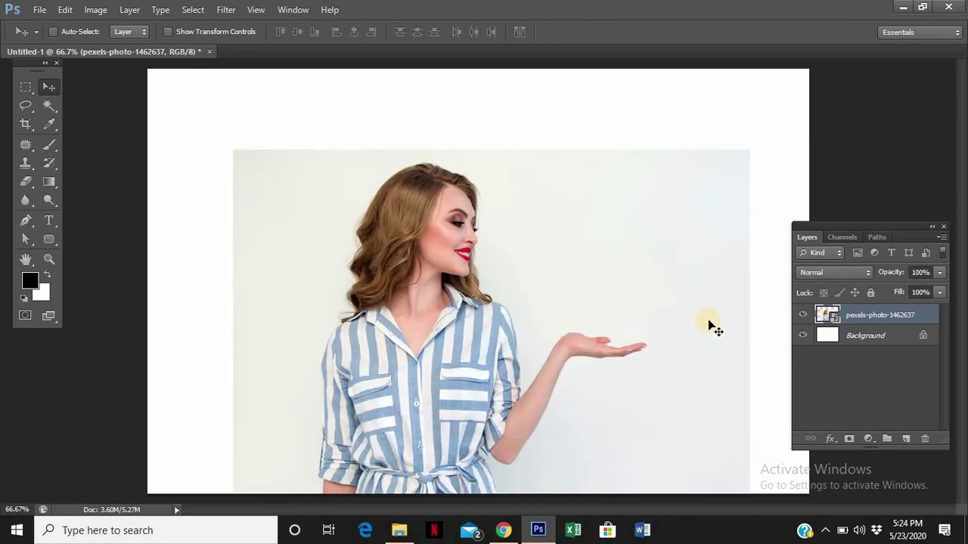
pyautogui.keyDown('ctrl'); pyautogui.click(827, 318); pyautogui.keyUp('ctrl')
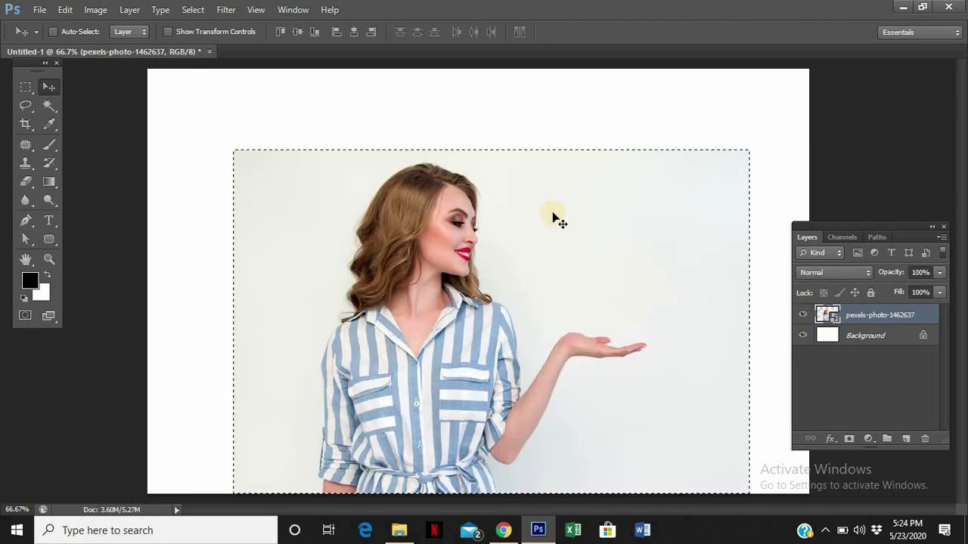
# Fill the Background layer with black and refill it with white.
pyautogui.click(828, 344)
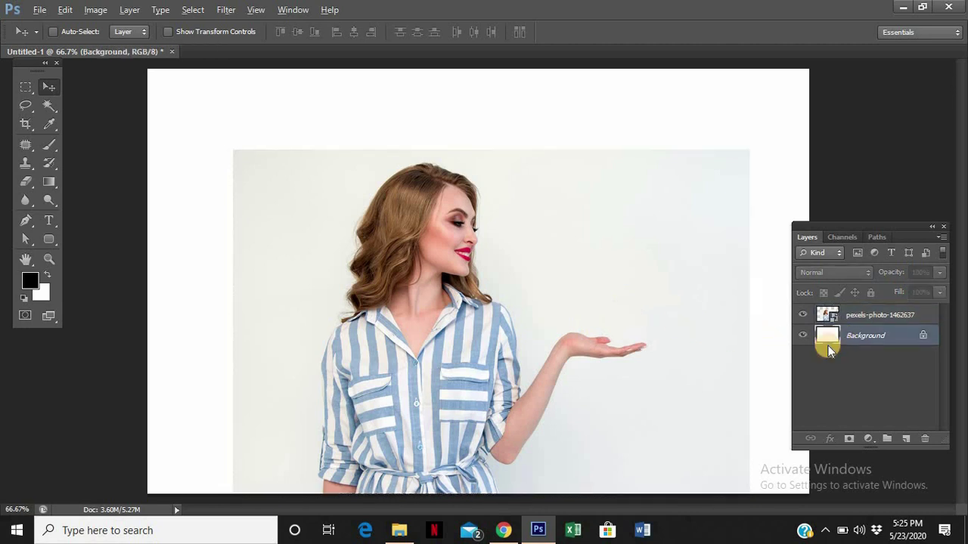
pyautogui.hotkey('alt', 'BackSpace')
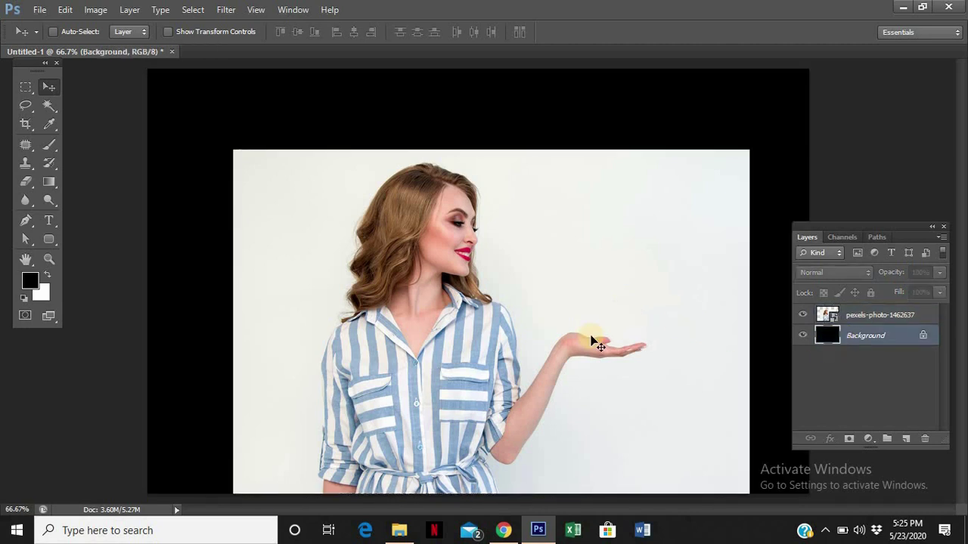
pyautogui.hotkey('ctrl', 'BackSpace')
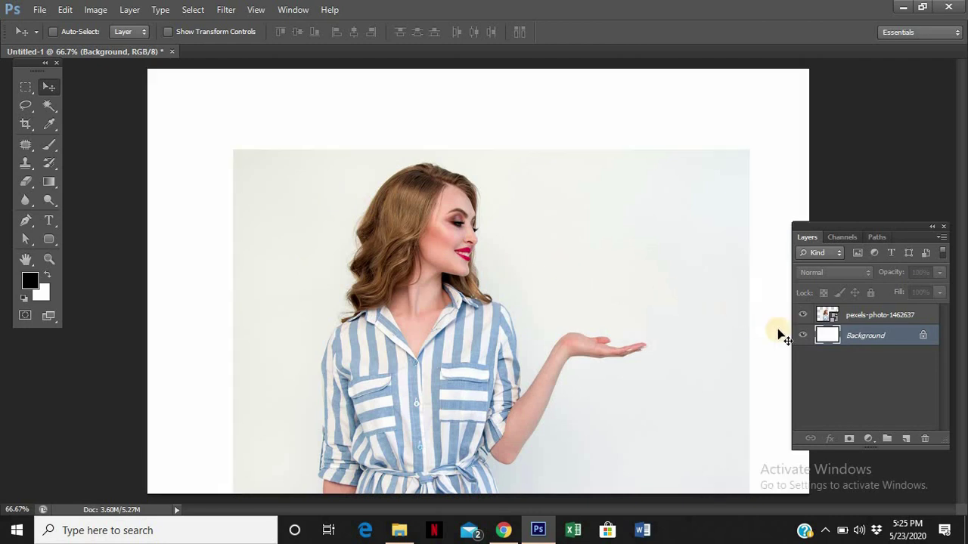
pyautogui.click(805, 318)
pyautogui.click(804, 317)
# Rasterize the pexels-photo-1462637 layer.
pyautogui.click(864, 315)
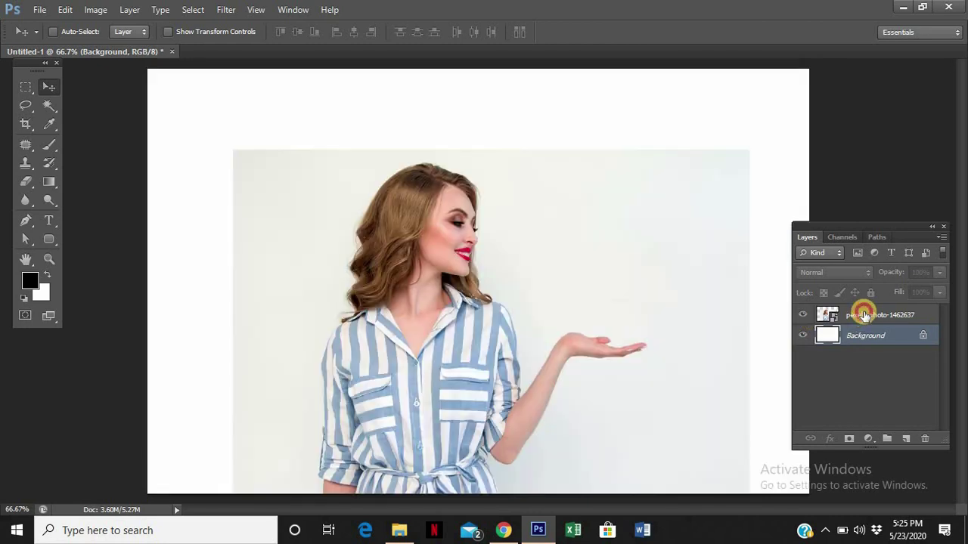
pyautogui.rightClick(882, 314)
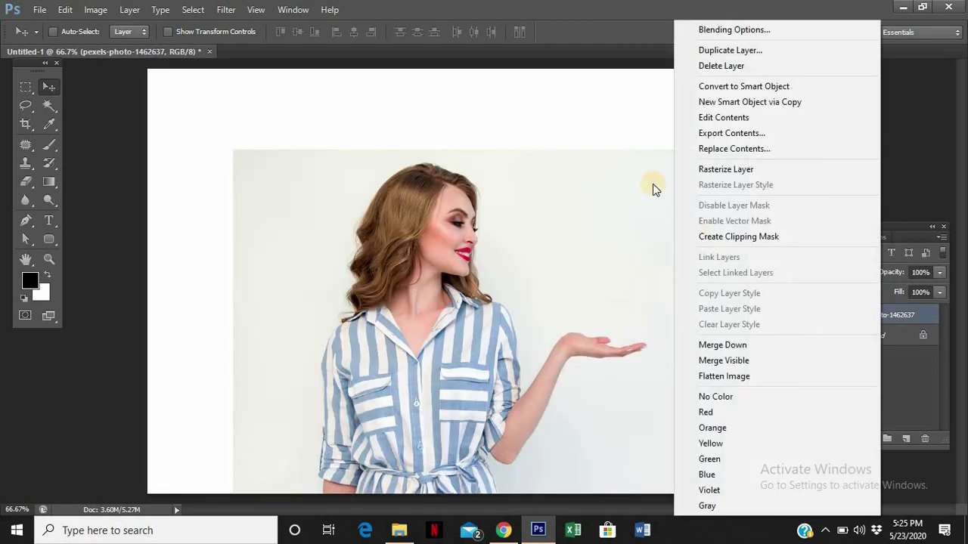
pyautogui.click(720, 171)
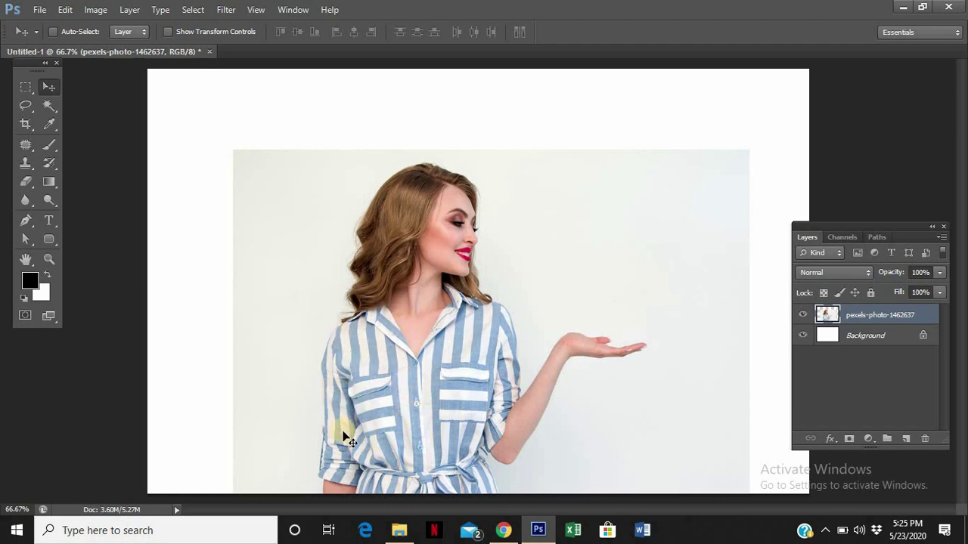
# Set the Pen tool to Path mode for tracing the woman, starting at the lowered arm's rolled sleeve.
pyautogui.press('z')
pyautogui.moveTo(353, 505); pyautogui.dragTo(427, 337)
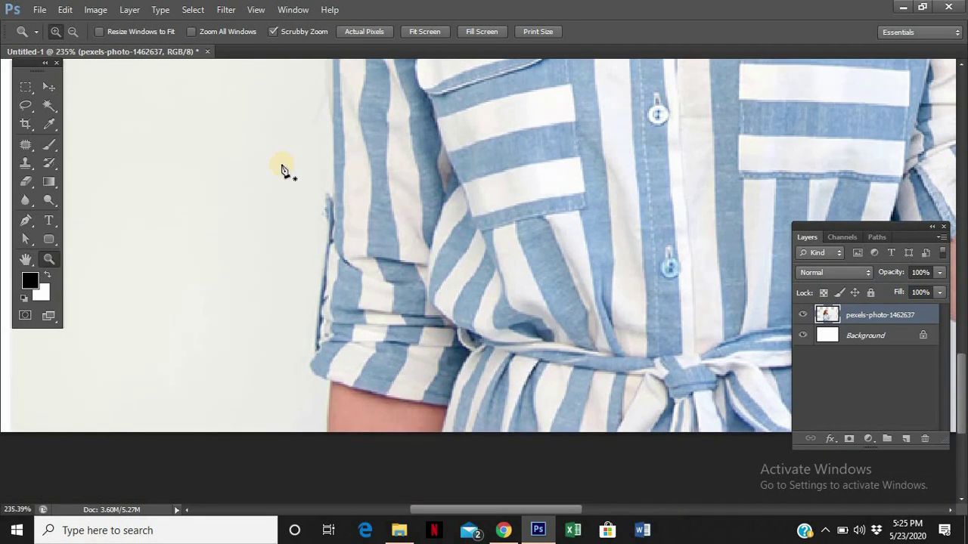
pyautogui.press('p')
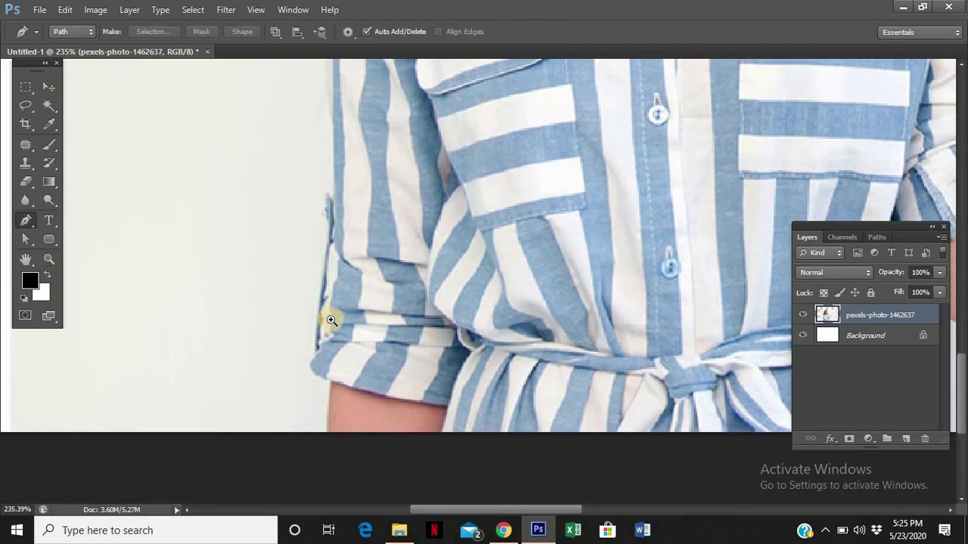
pyautogui.press('z')
pyautogui.moveTo(333, 338); pyautogui.dragTo(75, 202)
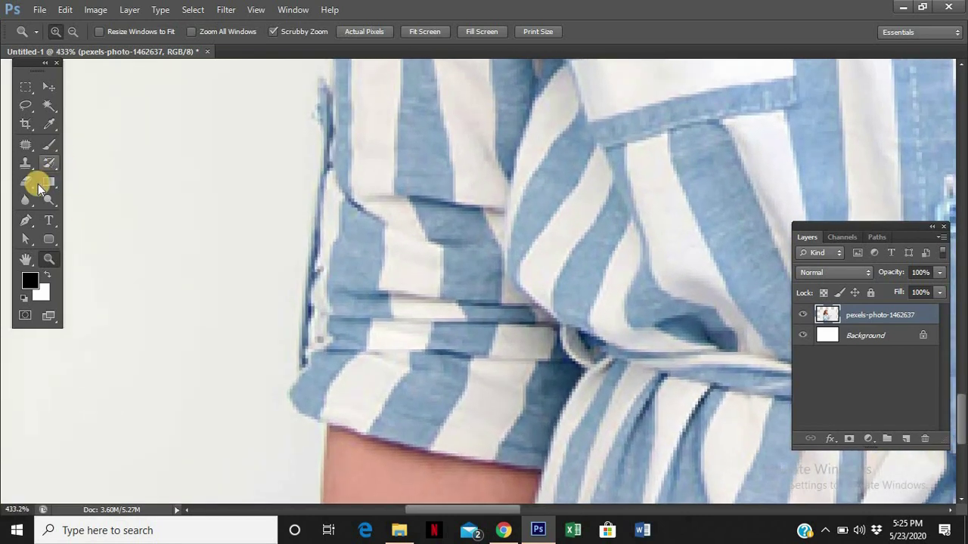
pyautogui.click(27, 224)
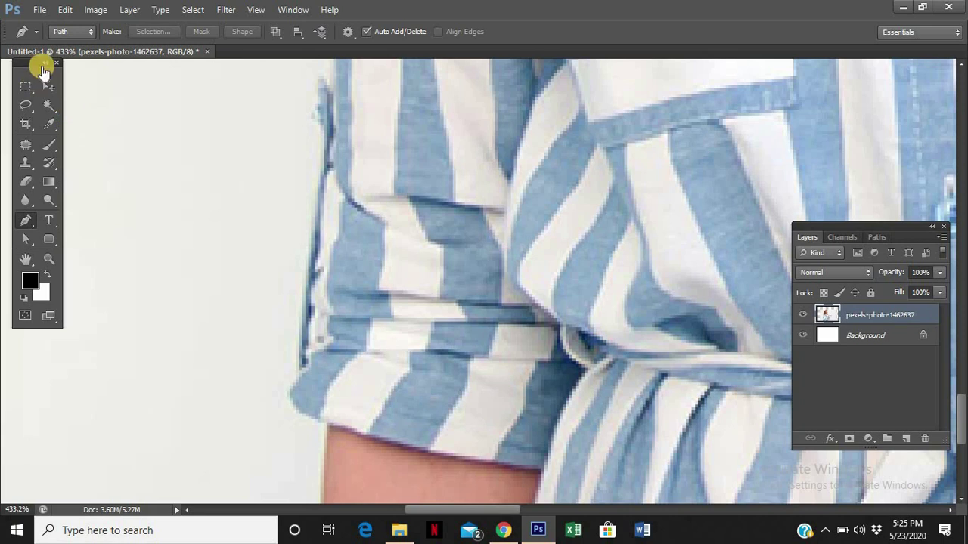
pyautogui.click(83, 33)
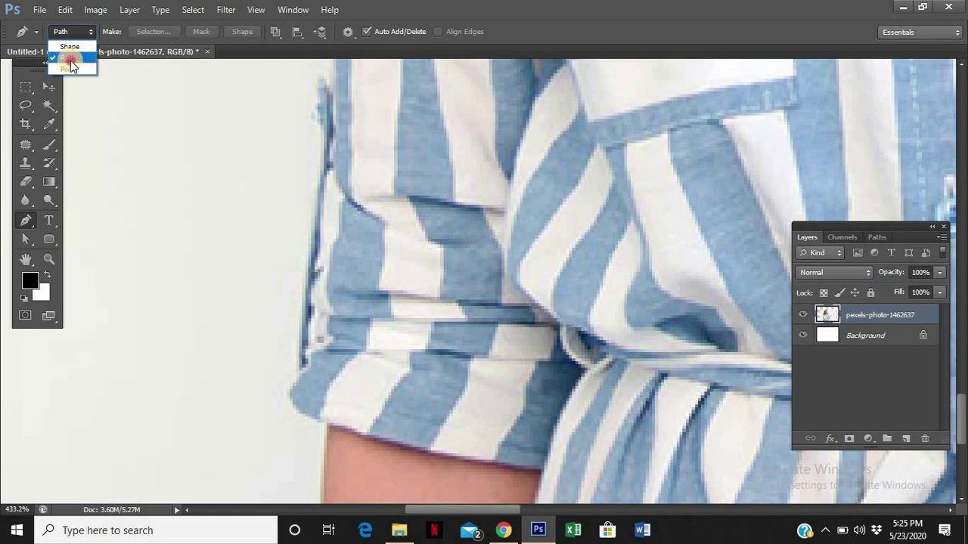
pyautogui.click(68, 58)
# Start the path at the lowered forearm on the photo's bottom edge and trace around the outer corner of the rolled cuff.
pyautogui.scroll(-3, 339, 385)
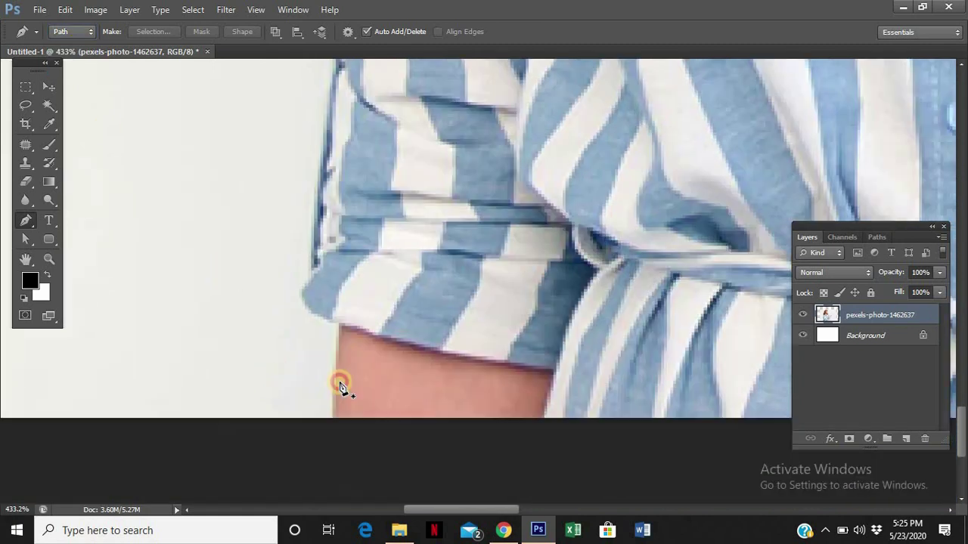
pyautogui.click(337, 403)
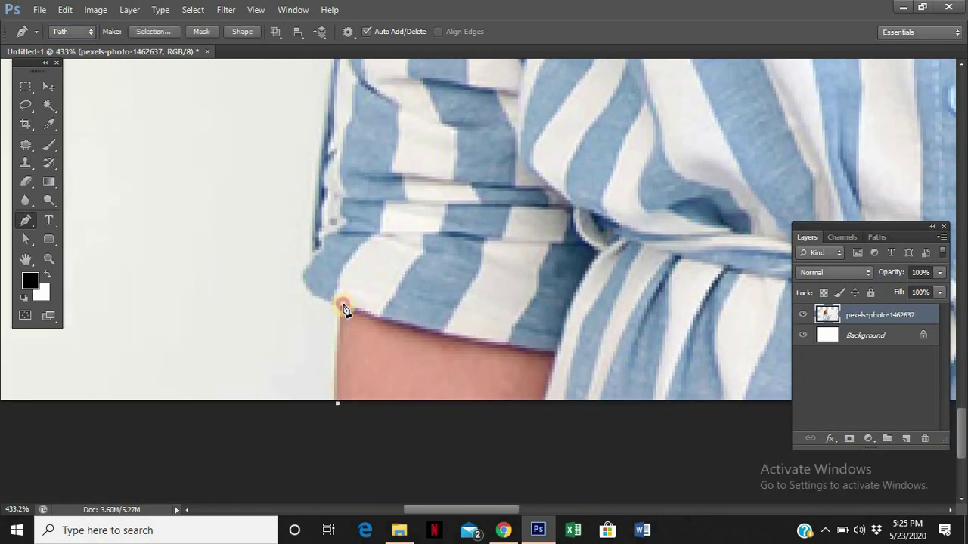
pyautogui.click(343, 305)
pyautogui.click(304, 286)
pyautogui.click(307, 257)
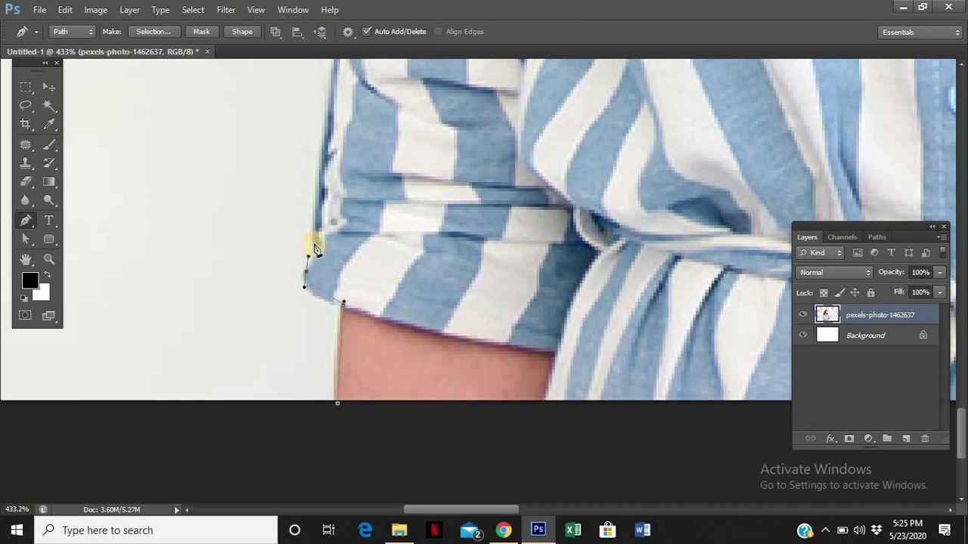
pyautogui.click(316, 247)
# Continue the path up the outer edge of the rolled sleeve and onto the straight part above it.
pyautogui.scroll(5, 342, 310)
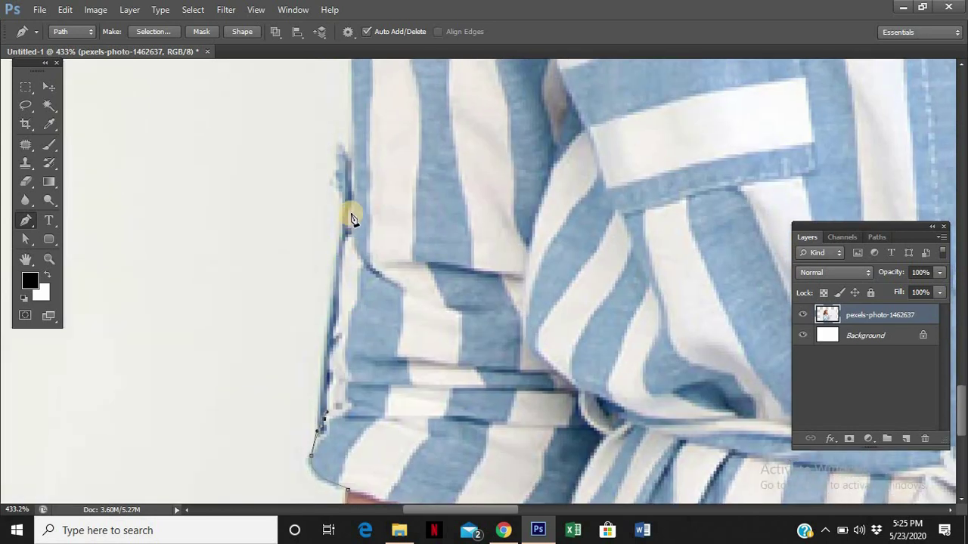
pyautogui.click(341, 217)
pyautogui.click(354, 160)
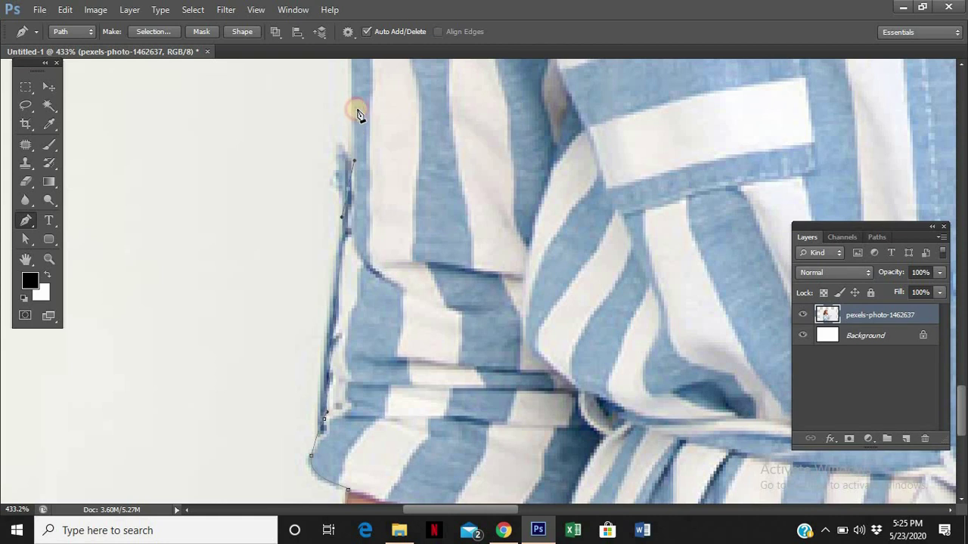
pyautogui.click(359, 113)
pyautogui.scroll(5, 376, 295)
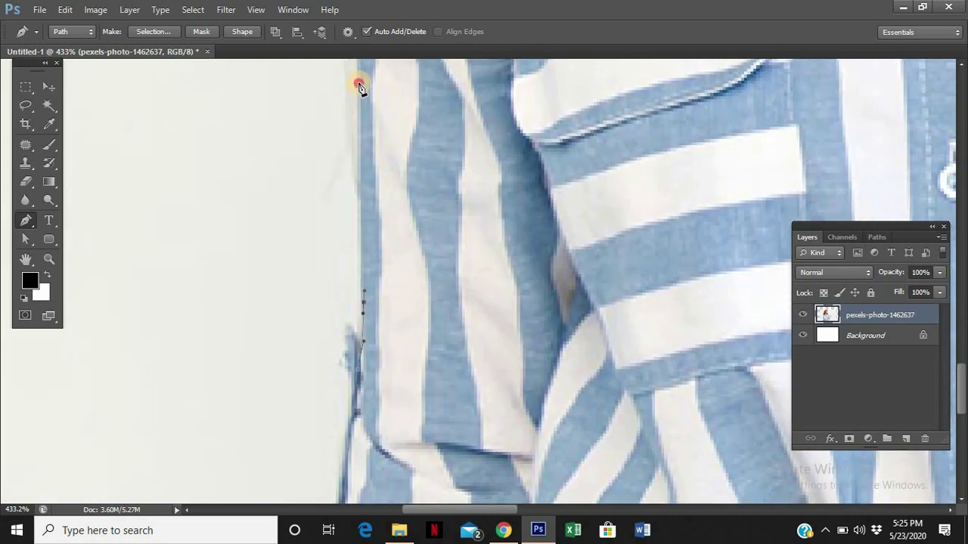
pyautogui.click(359, 85)
# Trace the path along the upper sleeve of the lowered arm, following the bend below the shoulder.
pyautogui.scroll(8, 367, 340)
pyautogui.click(362, 286)
pyautogui.click(359, 269)
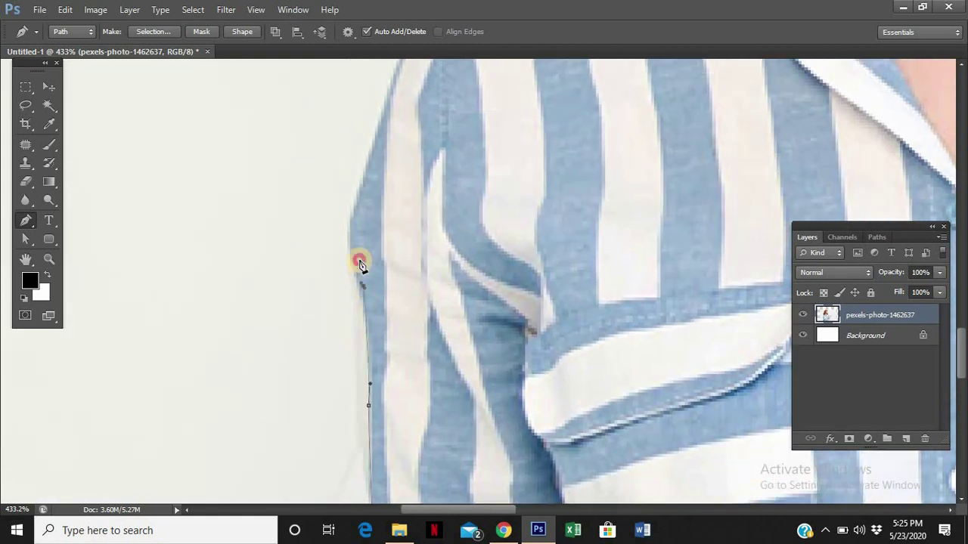
pyautogui.click(349, 224)
pyautogui.click(359, 200)
pyautogui.click(369, 175)
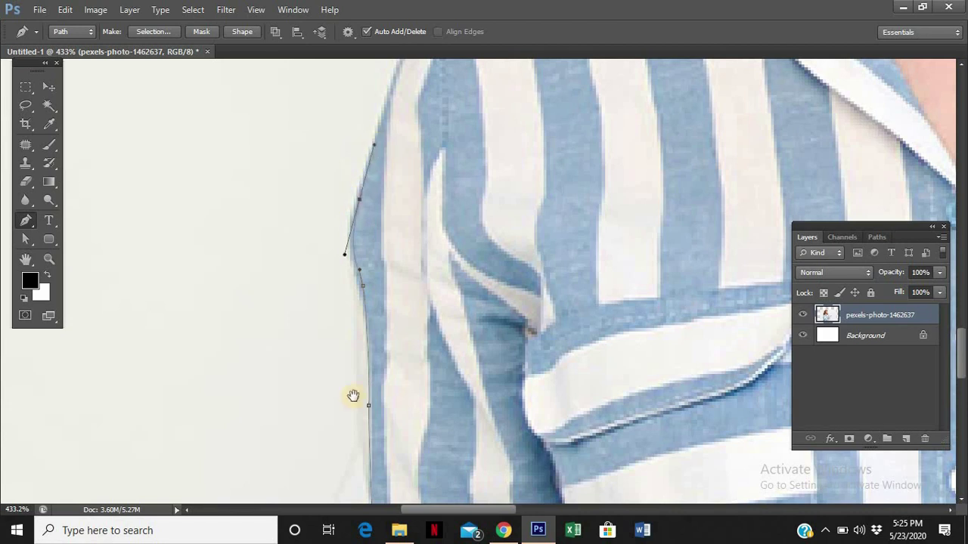
# Curve the path over the shoulder to the tip of hair resting on it.
pyautogui.scroll(7, 417, 303)
pyautogui.moveTo(396, 258); pyautogui.dragTo(481, 215)
pyautogui.click(464, 203)
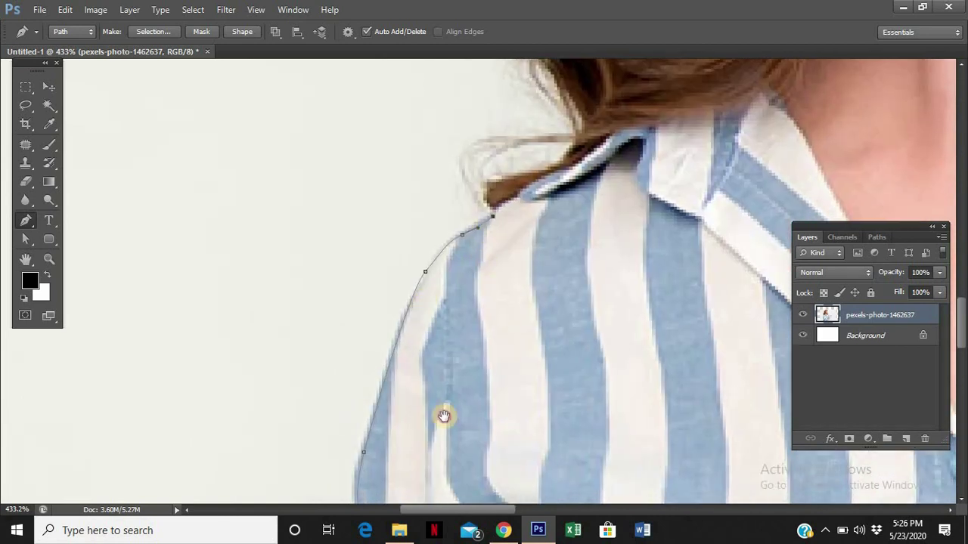
# Trace the path loosely around the flyaway hair tip above the shoulder and the lowest curl.
pyautogui.scroll(5, 466, 337)
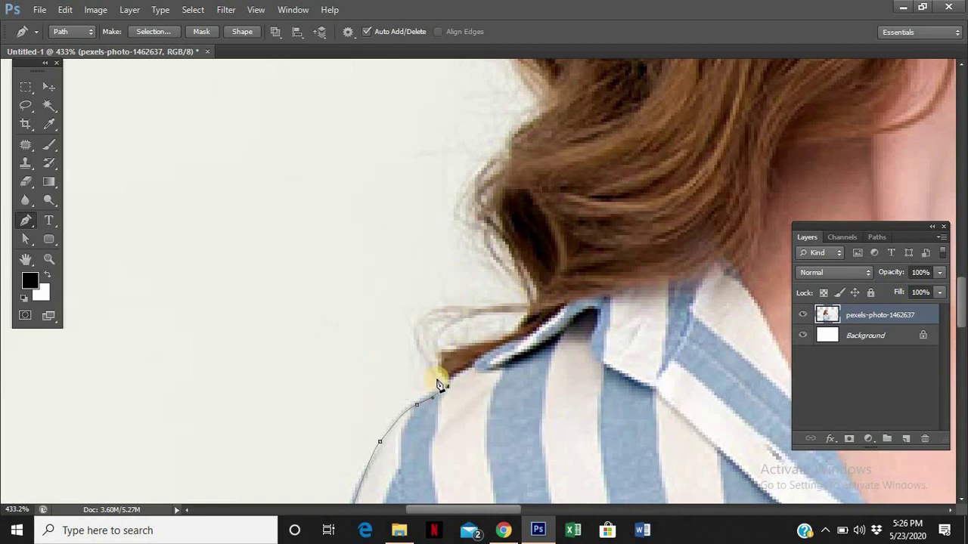
pyautogui.click(395, 349)
pyautogui.click(414, 304)
pyautogui.moveTo(460, 303); pyautogui.dragTo(462, 267)
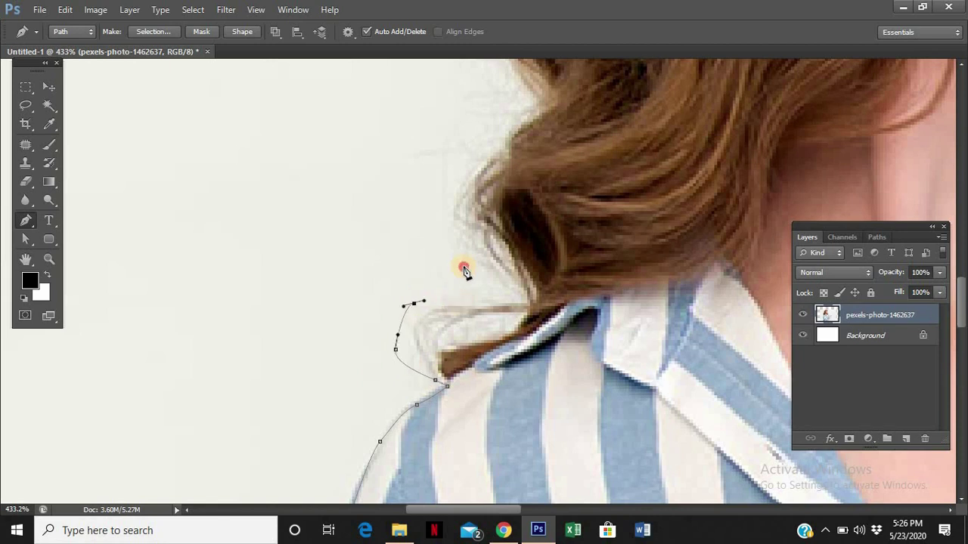
pyautogui.click(444, 193)
# Continue the path up the outside of the wavy hair, leaving room for the loose strands.
pyautogui.moveTo(469, 143); pyautogui.dragTo(484, 123)
pyautogui.moveTo(497, 309); pyautogui.dragTo(477, 275)
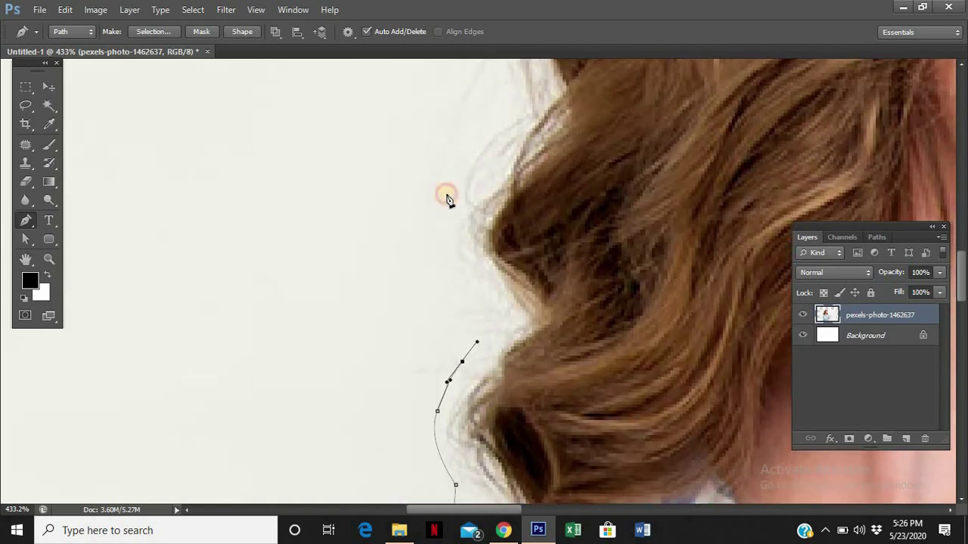
pyautogui.moveTo(446, 183); pyautogui.dragTo(470, 139)
pyautogui.moveTo(489, 118); pyautogui.dragTo(485, 337)
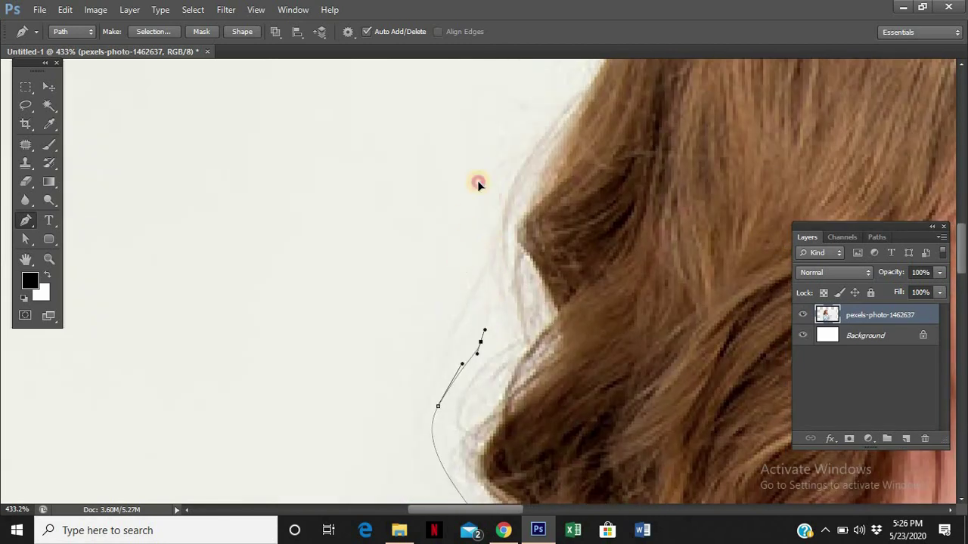
pyautogui.moveTo(495, 154); pyautogui.dragTo(521, 118)
pyautogui.moveTo(528, 130); pyautogui.dragTo(444, 331)
# Extend the path around the back of the head and over the crown, just outside the hair.
pyautogui.moveTo(506, 220); pyautogui.dragTo(560, 159)
pyautogui.moveTo(571, 145); pyautogui.dragTo(373, 325)
pyautogui.moveTo(479, 225); pyautogui.dragTo(521, 188)
pyautogui.moveTo(583, 188); pyautogui.dragTo(616, 218)
pyautogui.hscroll(3, 259, 177)
pyautogui.click(412, 163)
pyautogui.moveTo(686, 275); pyautogui.dragTo(512, 179)
# Bring the path around the front hairline and down past the loose strands beside the forehead.
pyautogui.moveTo(564, 215); pyautogui.dragTo(587, 270)
pyautogui.moveTo(588, 292); pyautogui.dragTo(588, 310)
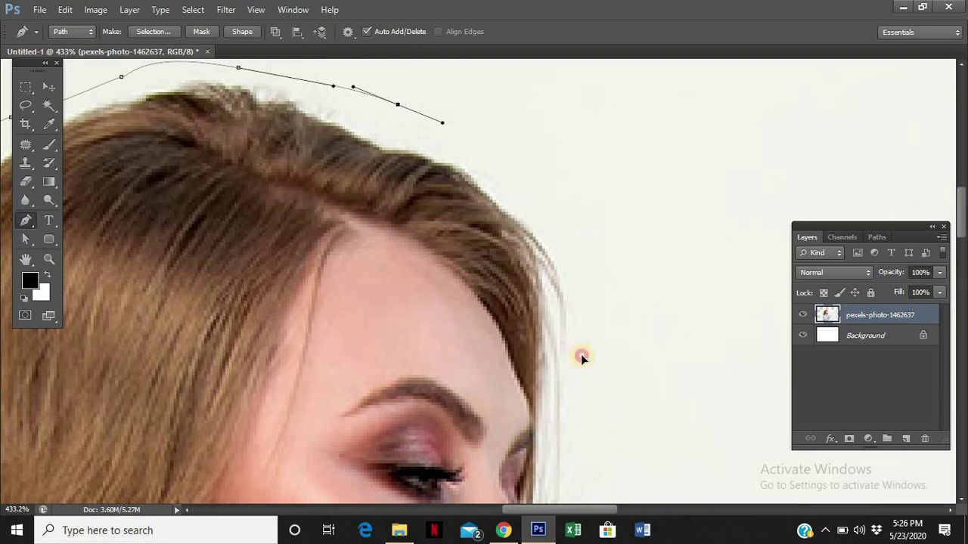
pyautogui.moveTo(575, 406); pyautogui.dragTo(558, 229)
pyautogui.moveTo(560, 272); pyautogui.dragTo(518, 121)
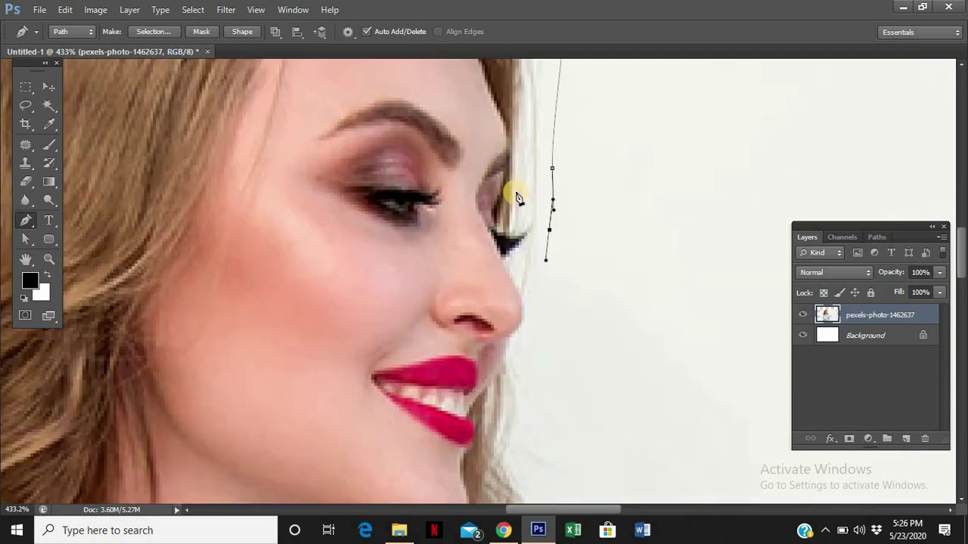
# Trace the path down the face's profile past the eyelashes and nose to the hair beside the chin.
pyautogui.moveTo(514, 196); pyautogui.dragTo(507, 220)
pyautogui.moveTo(505, 255); pyautogui.dragTo(505, 276)
pyautogui.moveTo(515, 306); pyautogui.dragTo(524, 330)
pyautogui.moveTo(566, 365); pyautogui.dragTo(553, 162)
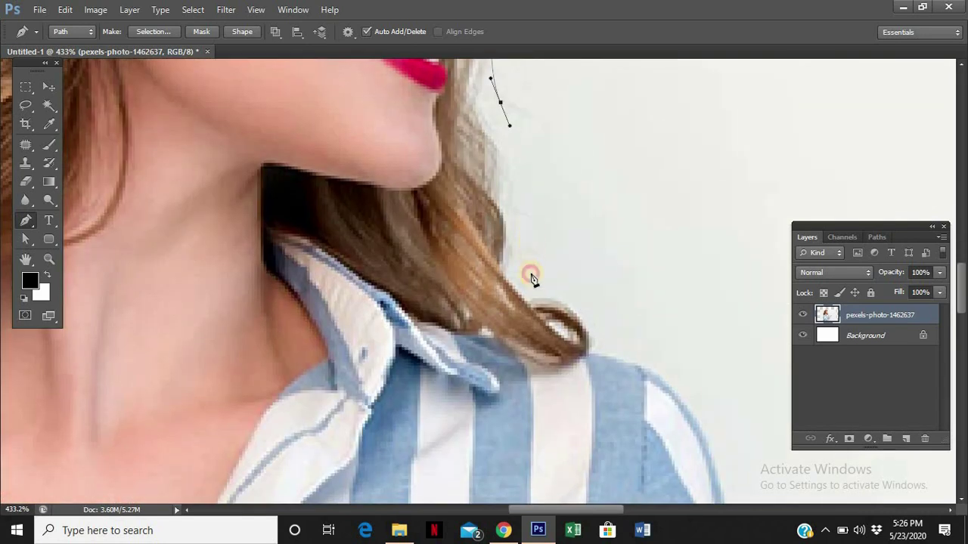
# Trace the path around the hair's curled end to the shoulder of the raised arm.
pyautogui.click(531, 284)
pyautogui.moveTo(598, 313); pyautogui.dragTo(615, 330)
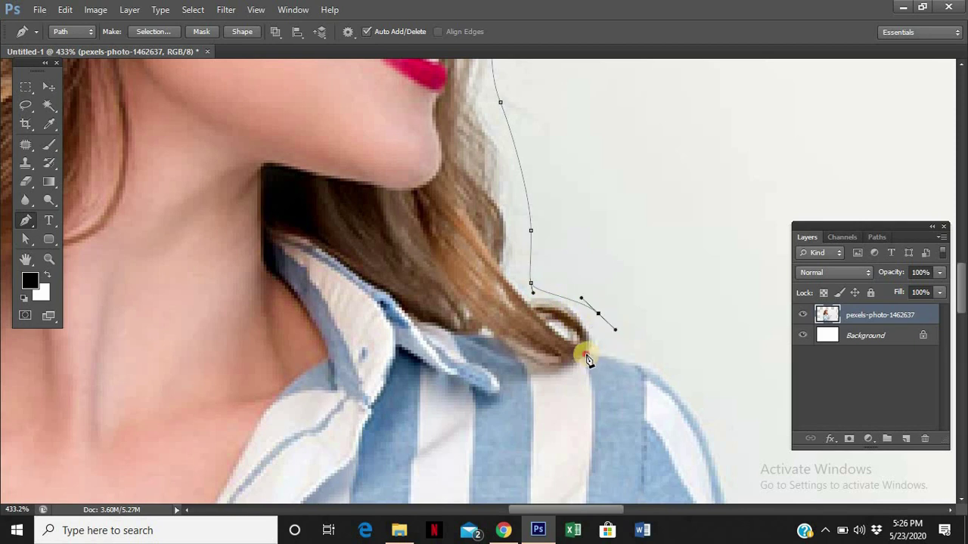
pyautogui.click(586, 354)
# Curve the path over the raised arm's shoulder and down the top of its sleeve.
pyautogui.moveTo(586, 301); pyautogui.dragTo(513, 212)
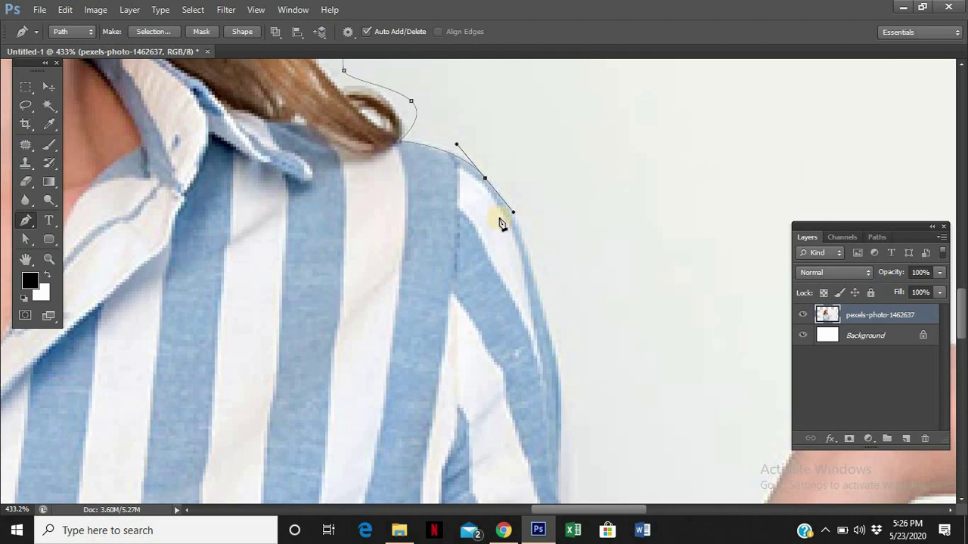
pyautogui.moveTo(478, 264); pyautogui.dragTo(478, 279)
pyautogui.moveTo(539, 315); pyautogui.dragTo(541, 321)
pyautogui.moveTo(559, 374); pyautogui.dragTo(549, 265)
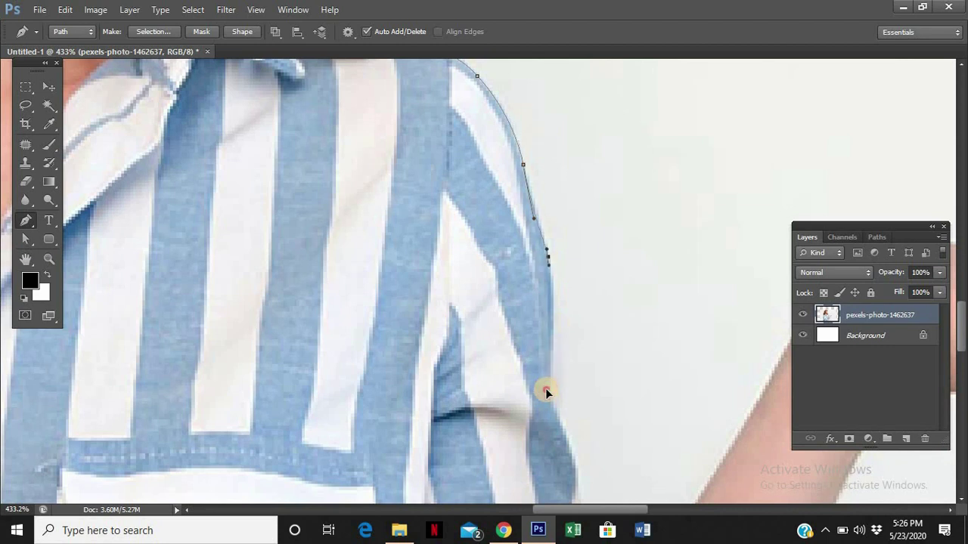
# Continue the path down the raised arm's sleeve, following its folds to where the forearm meets it.
pyautogui.moveTo(550, 368); pyautogui.dragTo(547, 390)
pyautogui.moveTo(557, 423); pyautogui.dragTo(568, 268)
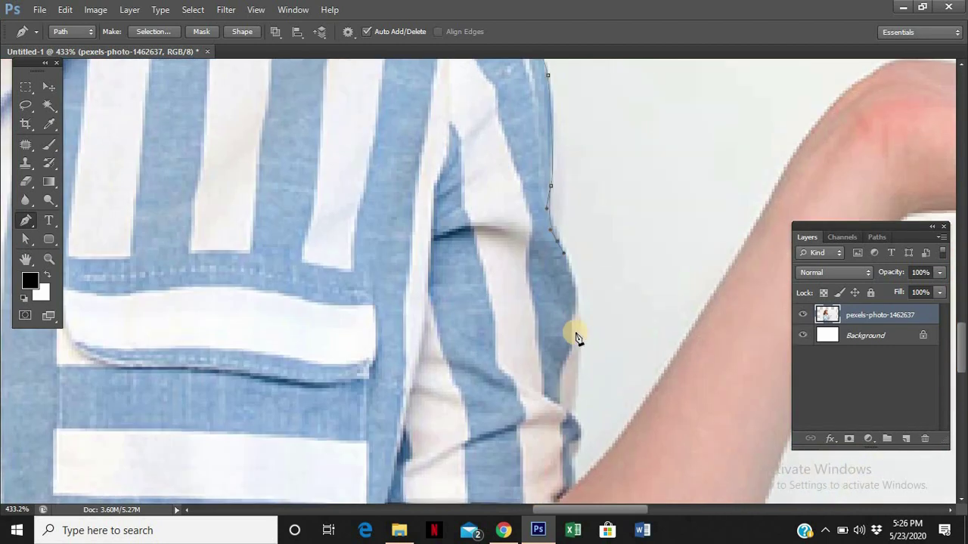
pyautogui.moveTo(571, 366); pyautogui.dragTo(580, 442)
pyautogui.moveTo(575, 493); pyautogui.dragTo(573, 492)
# Trace the path up the inner edge of the raised forearm and around the wrist bend.
pyautogui.click(703, 308)
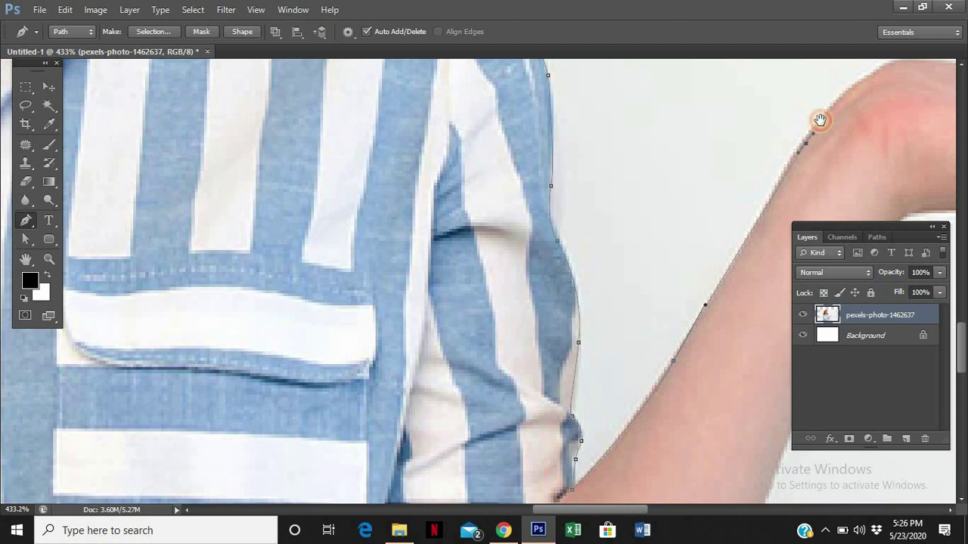
pyautogui.moveTo(820, 120); pyautogui.dragTo(375, 335)
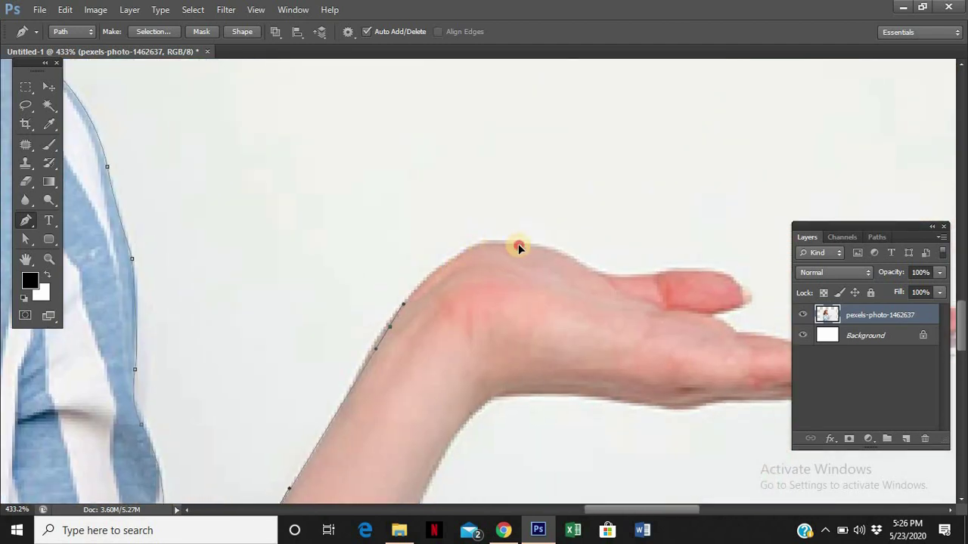
pyautogui.moveTo(485, 247); pyautogui.dragTo(520, 246)
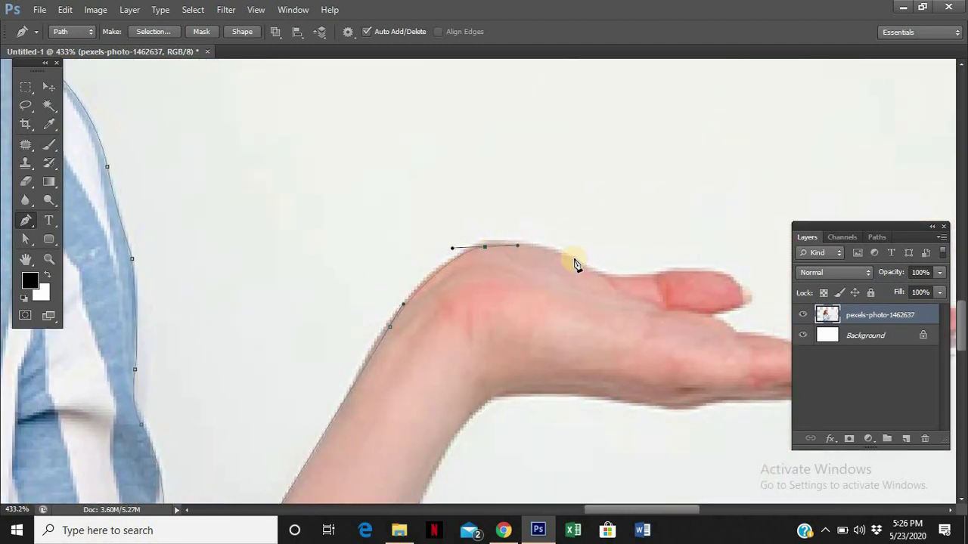
# Continue the path along the top of the hand and thumb, placing an anchor at the thumb tip.
pyautogui.moveTo(579, 264); pyautogui.dragTo(666, 271)
pyautogui.click(619, 281)
pyautogui.moveTo(723, 302); pyautogui.dragTo(574, 219)
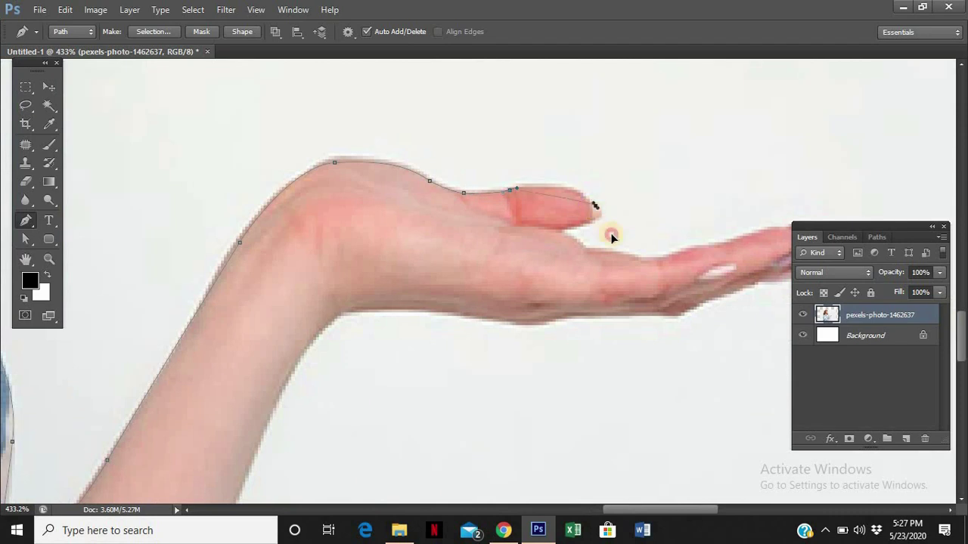
pyautogui.moveTo(595, 205); pyautogui.dragTo(607, 235)
pyautogui.click(590, 205)
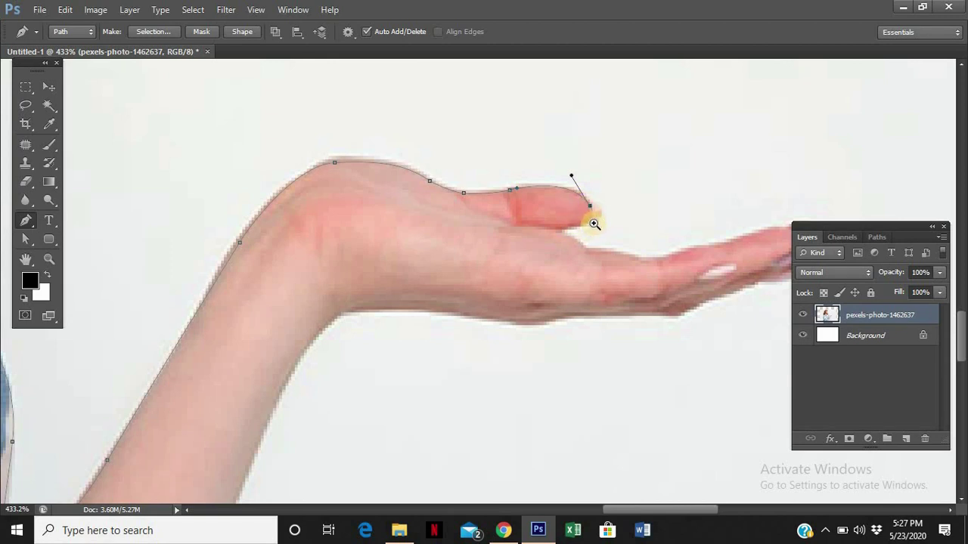
# Trace the path around the thumb tip and along the upper edge of the palm and extended fingers.
pyautogui.press('z')
pyautogui.moveTo(633, 238); pyautogui.dragTo(640, 241)
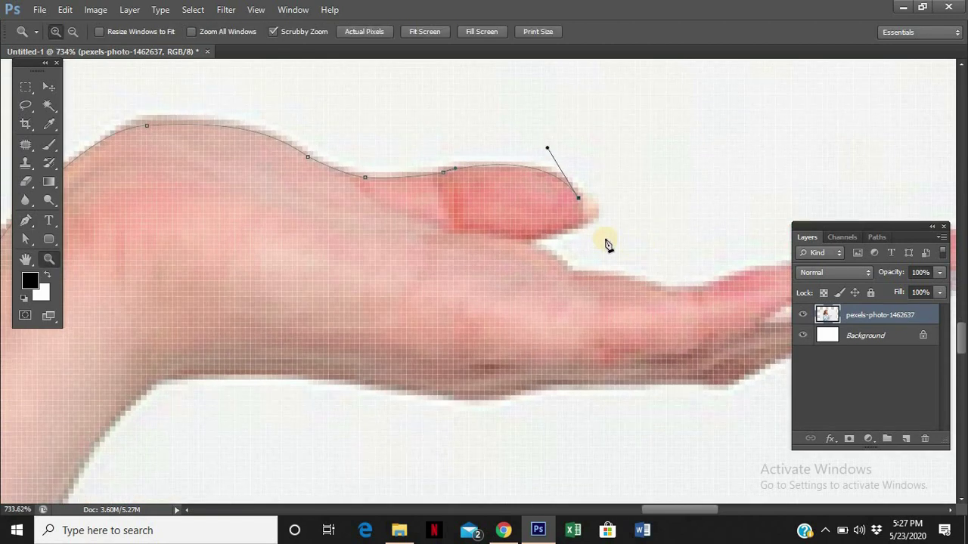
pyautogui.press('p')
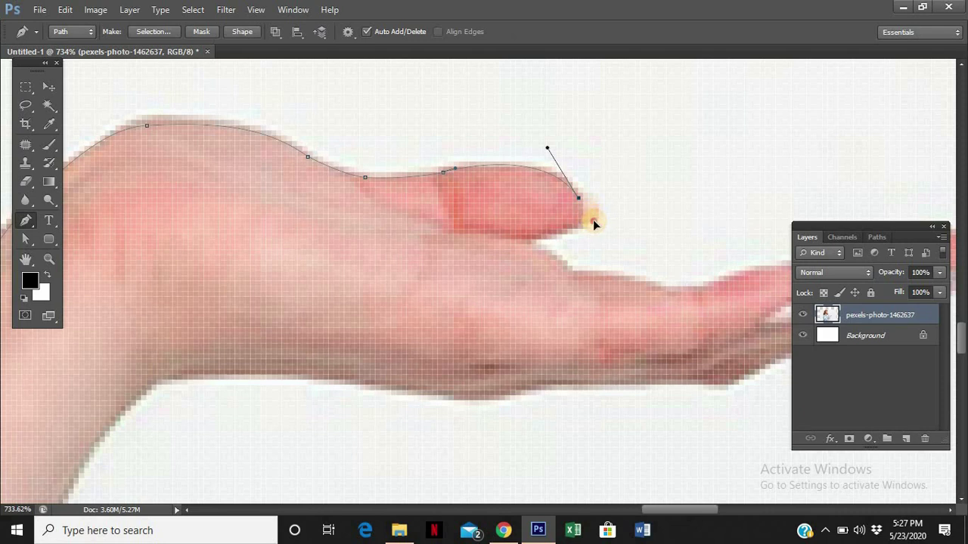
pyautogui.moveTo(583, 227); pyautogui.dragTo(557, 229)
pyautogui.moveTo(630, 282); pyautogui.dragTo(578, 214)
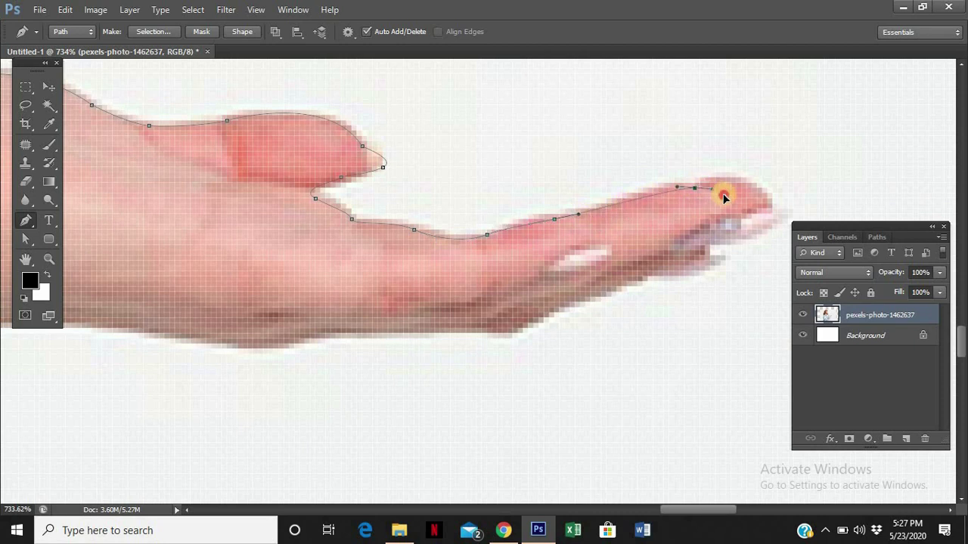
# Curve the path around the longest fingertip and its nail.
pyautogui.moveTo(723, 197); pyautogui.dragTo(724, 196)
pyautogui.click(695, 189)
pyautogui.moveTo(770, 203); pyautogui.dragTo(761, 233)
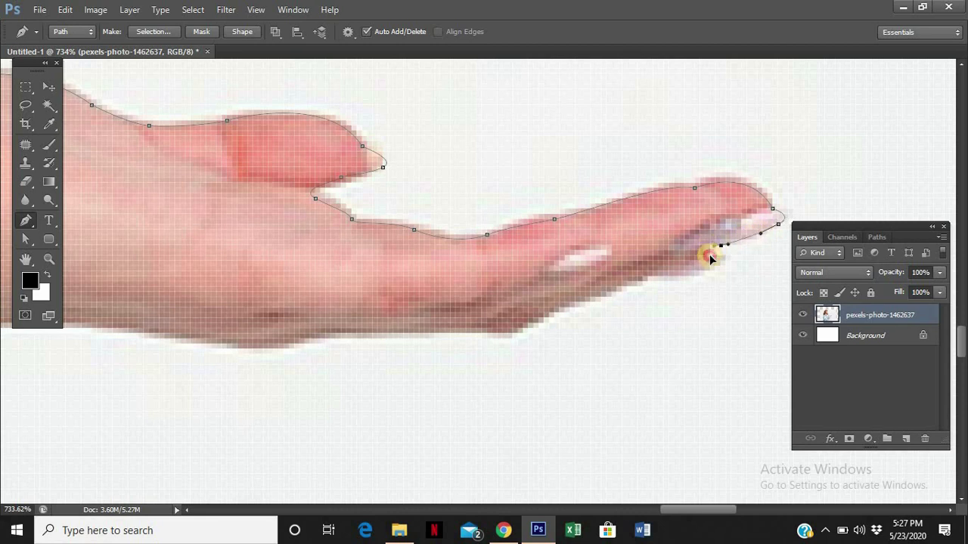
# Trace the path back along the underside of the fingers toward the palm.
pyautogui.moveTo(709, 258); pyautogui.dragTo(711, 255)
pyautogui.moveTo(660, 275); pyautogui.dragTo(604, 289)
pyautogui.moveTo(523, 338); pyautogui.dragTo(466, 331)
pyautogui.press('space')
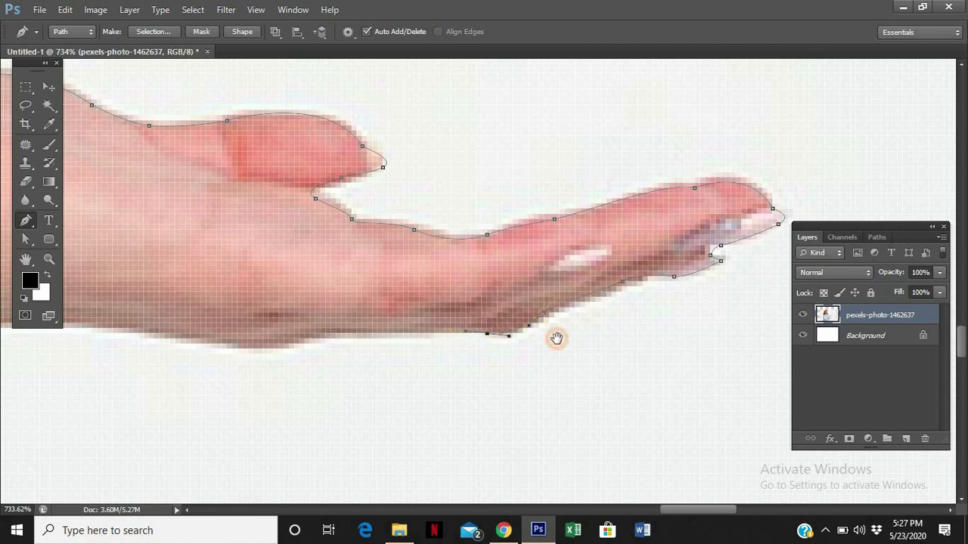
# Continue the path along the underside of the palm to the inner bend of the wrist.
pyautogui.moveTo(556, 340); pyautogui.dragTo(692, 327)
pyautogui.moveTo(465, 321); pyautogui.dragTo(443, 322)
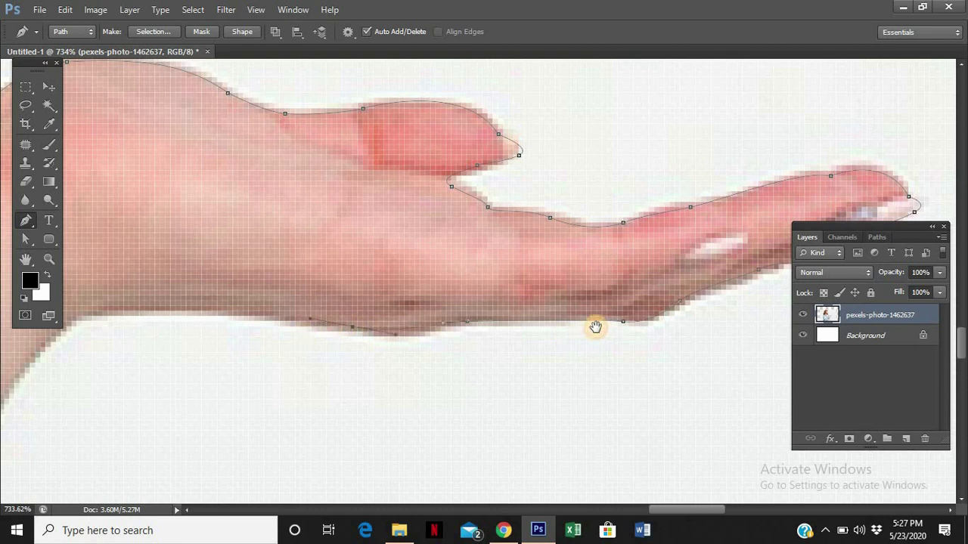
pyautogui.hscroll(-4, 424, 308)
pyautogui.press('h')
pyautogui.moveTo(389, 301); pyautogui.dragTo(382, 277)
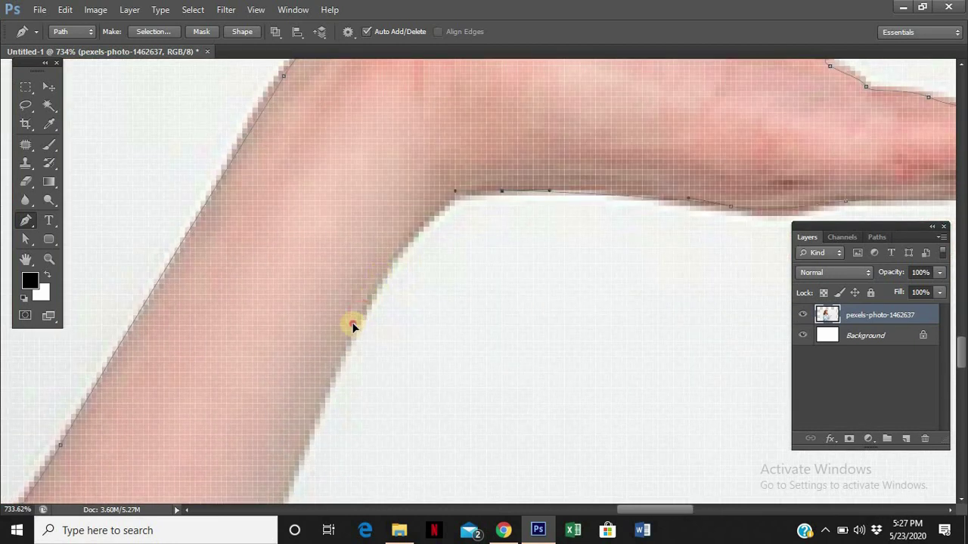
# Trace the path down the outer underside of the forearm toward the elbow, following the skin edge.
pyautogui.moveTo(345, 345); pyautogui.dragTo(345, 346)
pyautogui.press('space')
pyautogui.moveTo(373, 326); pyautogui.dragTo(481, 215)
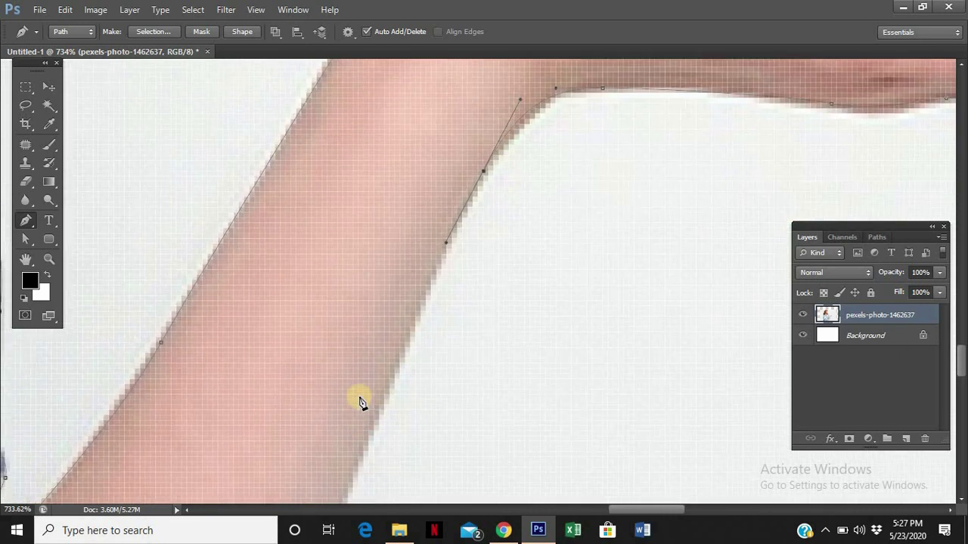
pyautogui.click(359, 464)
pyautogui.moveTo(363, 462); pyautogui.dragTo(549, 164)
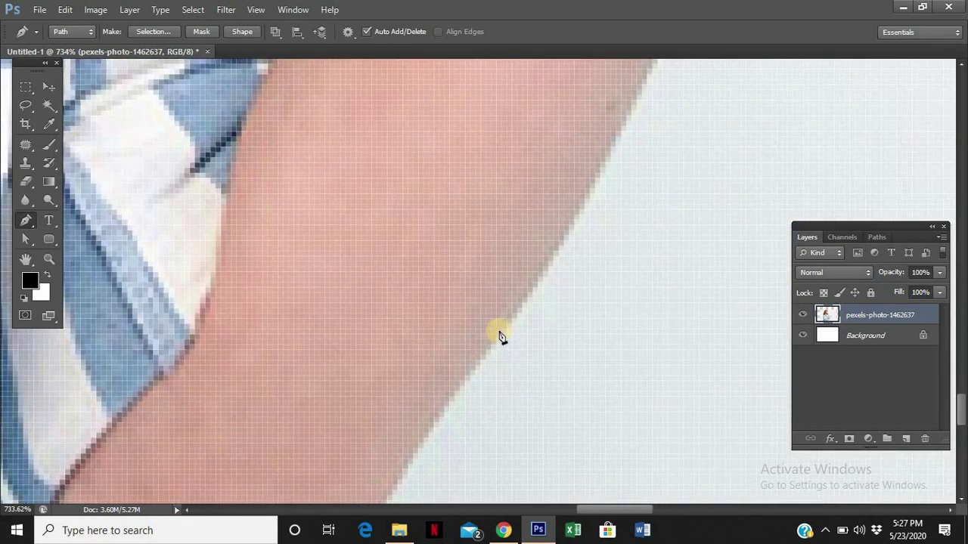
pyautogui.moveTo(432, 395); pyautogui.dragTo(440, 392)
pyautogui.click(391, 483)
pyautogui.press('space')
pyautogui.moveTo(400, 479); pyautogui.dragTo(564, 189)
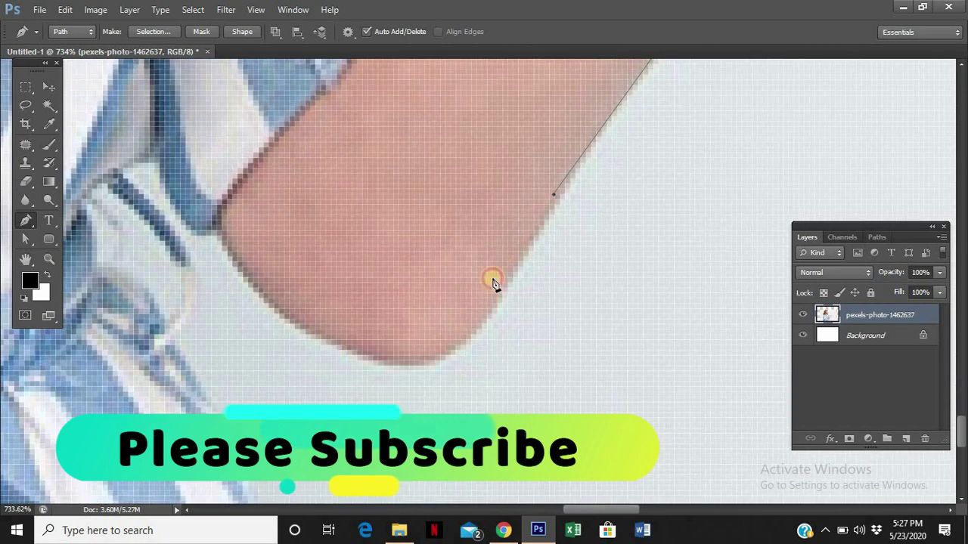
# Curve the path around the rounded underside of the elbow.
pyautogui.click(482, 319)
pyautogui.click(460, 342)
pyautogui.click(367, 355)
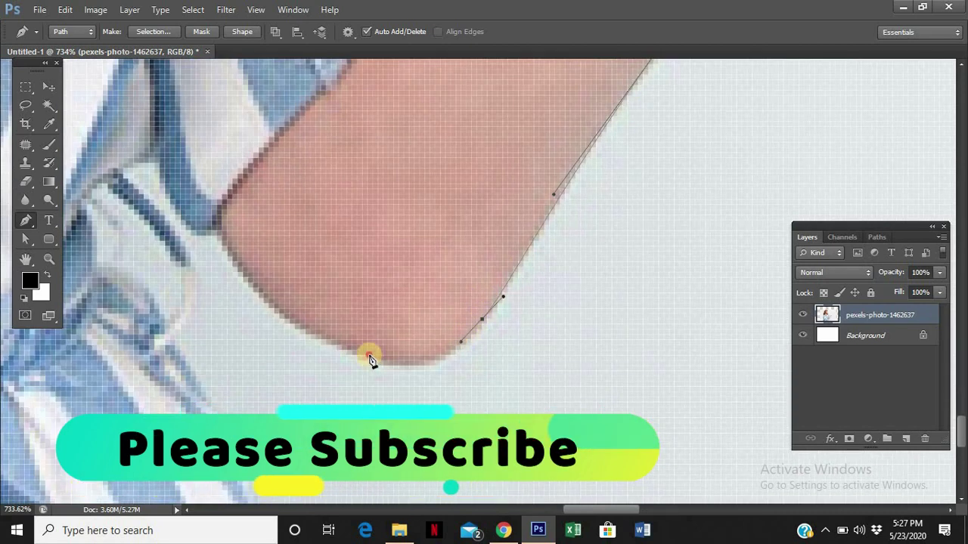
pyautogui.click(315, 333)
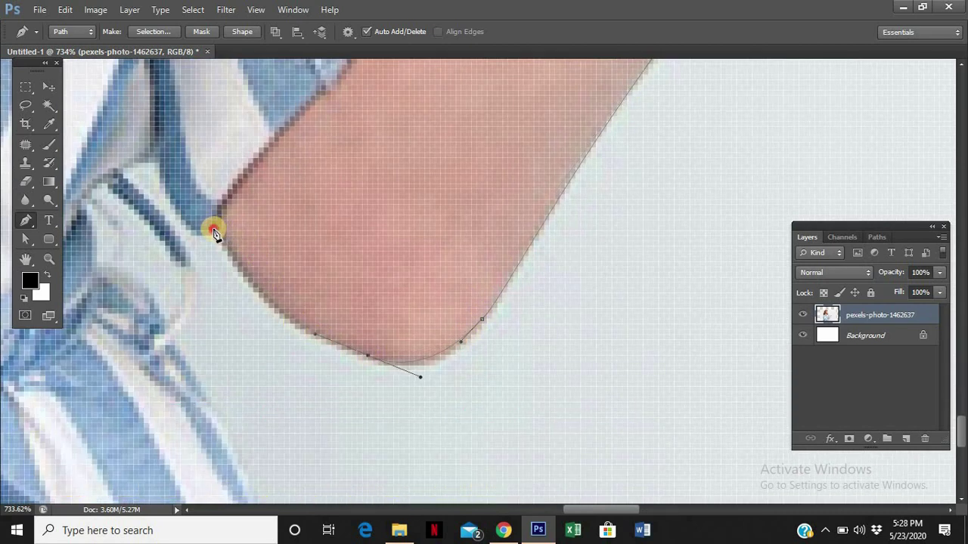
# Trace the path from the elbow through the gap beside the sleeve and around the shirt fabric at the waist.
pyautogui.moveTo(181, 170); pyautogui.dragTo(182, 170)
pyautogui.press('Right')
pyautogui.press('Right')
pyautogui.click(222, 235)
pyautogui.click(160, 163)
pyautogui.click(143, 158)
pyautogui.click(129, 178)
pyautogui.click(160, 221)
pyautogui.click(161, 223)
pyautogui.click(172, 345)
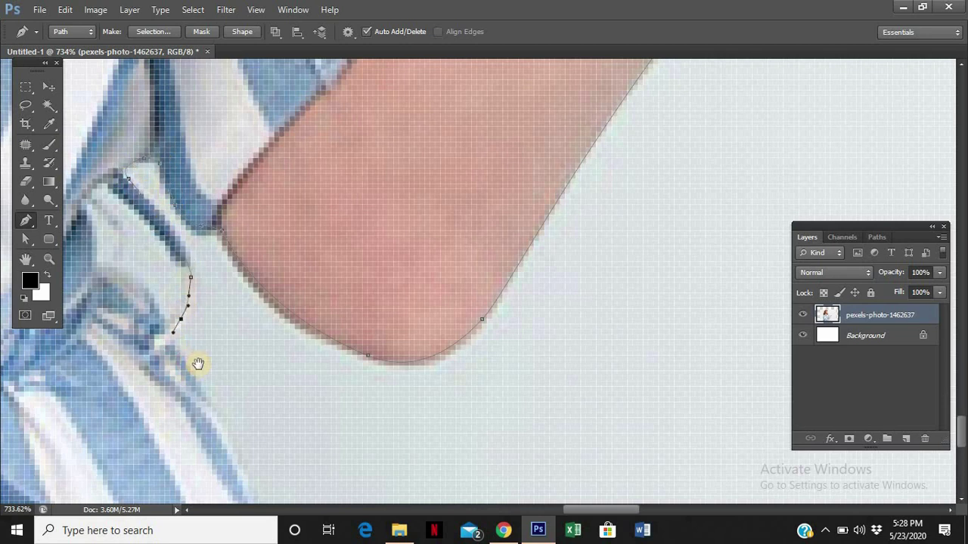
# Continue the path along the outer side of the striped shirt's hem to just below the canvas edge.
pyautogui.moveTo(198, 364); pyautogui.dragTo(326, 147)
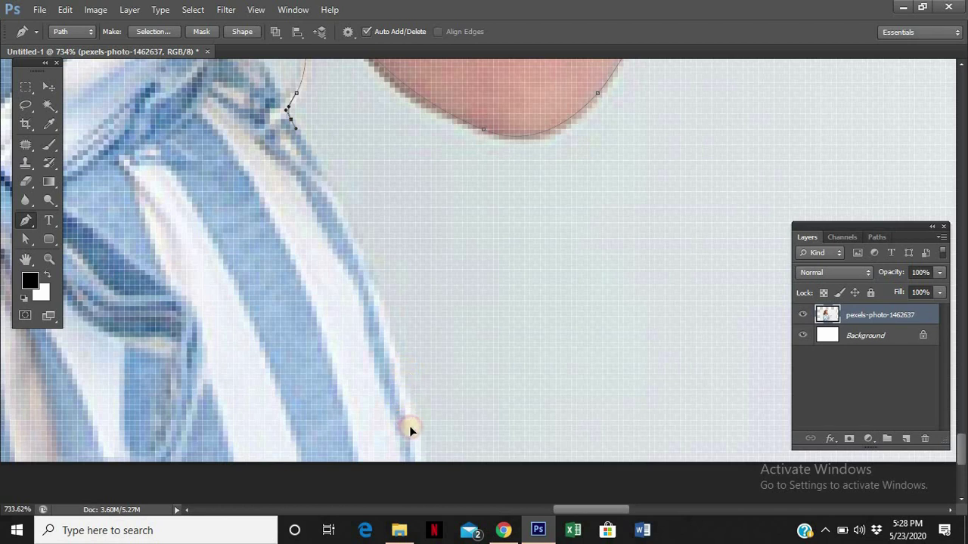
pyautogui.moveTo(409, 428); pyautogui.dragTo(490, 276)
pyautogui.click(489, 301)
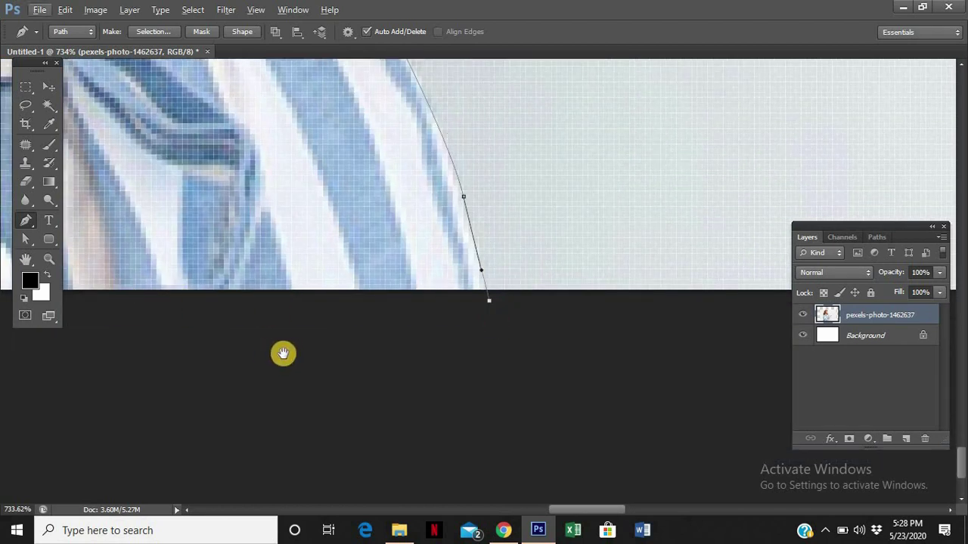
# Run the path beneath the canvas's bottom edge and close it at the starting anchor below the other arm.
pyautogui.moveTo(283, 352); pyautogui.dragTo(656, 367)
pyautogui.click(218, 353)
pyautogui.moveTo(165, 349); pyautogui.dragTo(549, 359)
pyautogui.moveTo(170, 333); pyautogui.dragTo(650, 393)
pyautogui.click(505, 388)
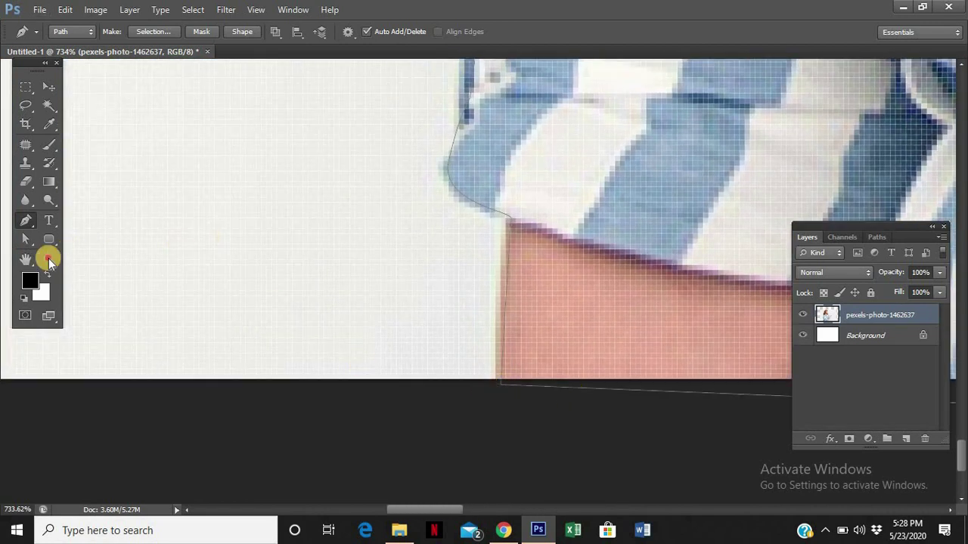
# Convert the closed path around the woman into a selection and activate the Rectangular Marquee tool.
pyautogui.doubleClick(49, 260)
pyautogui.moveTo(693, 319); pyautogui.dragTo(395, 466)
pyautogui.moveTo(501, 321); pyautogui.dragTo(540, 426)
pyautogui.moveTo(544, 368); pyautogui.dragTo(501, 401)
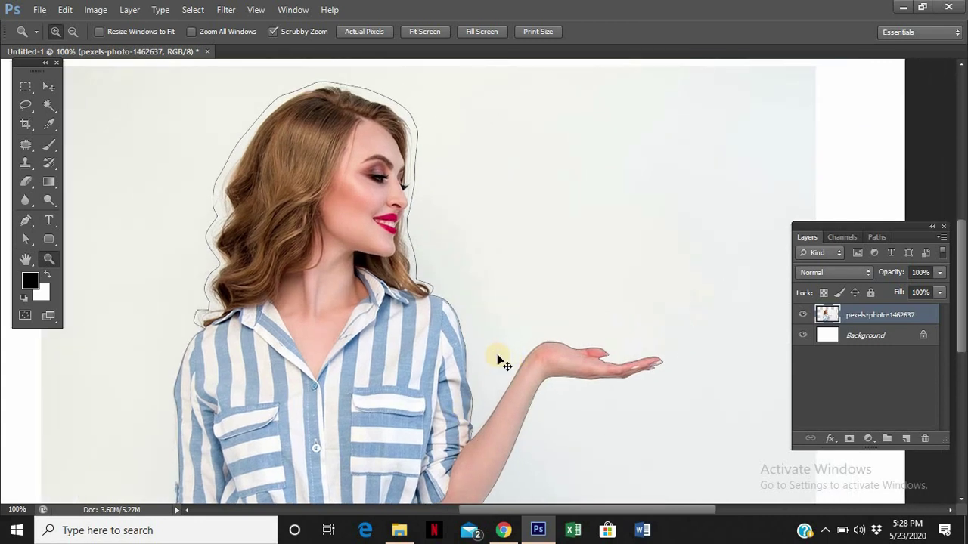
pyautogui.click(26, 102)
pyautogui.click(25, 86)
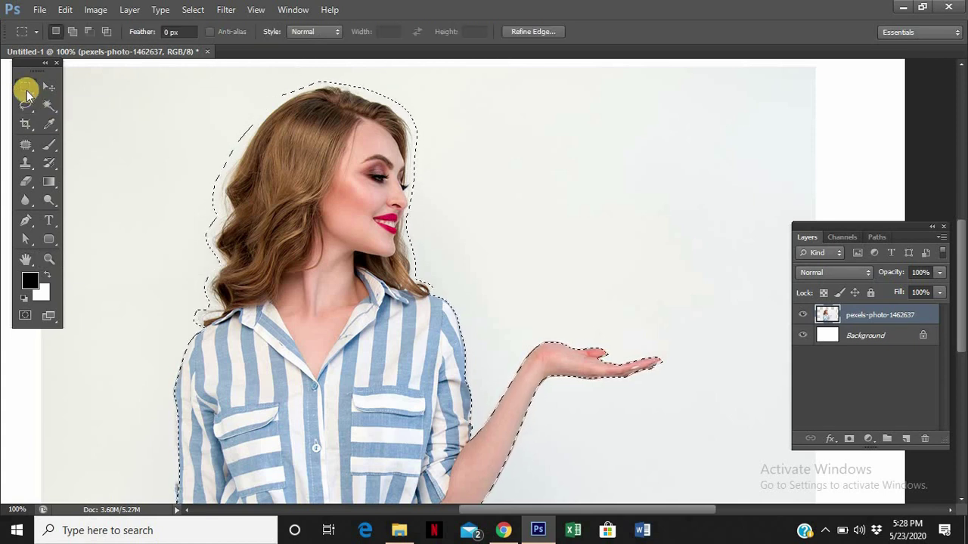
pyautogui.rightClick(25, 87)
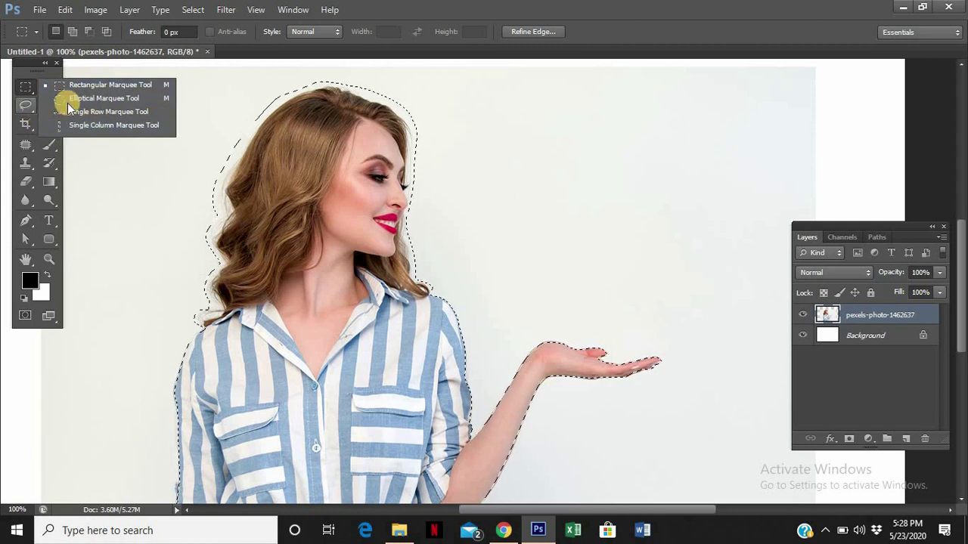
pyautogui.rightClick(25, 104)
pyautogui.click(25, 89)
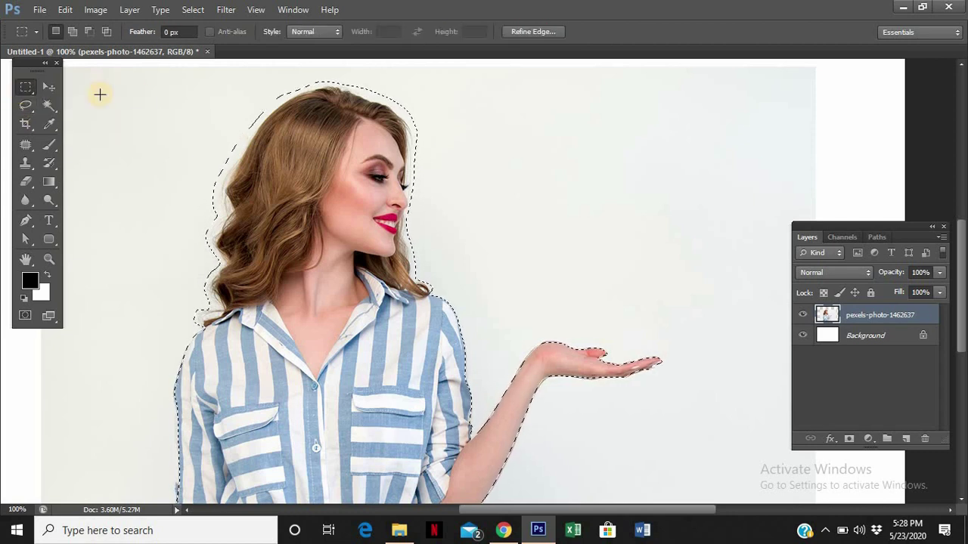
# Open Refine Edge for the selection and set the view mode to On Black.
pyautogui.click(532, 32)
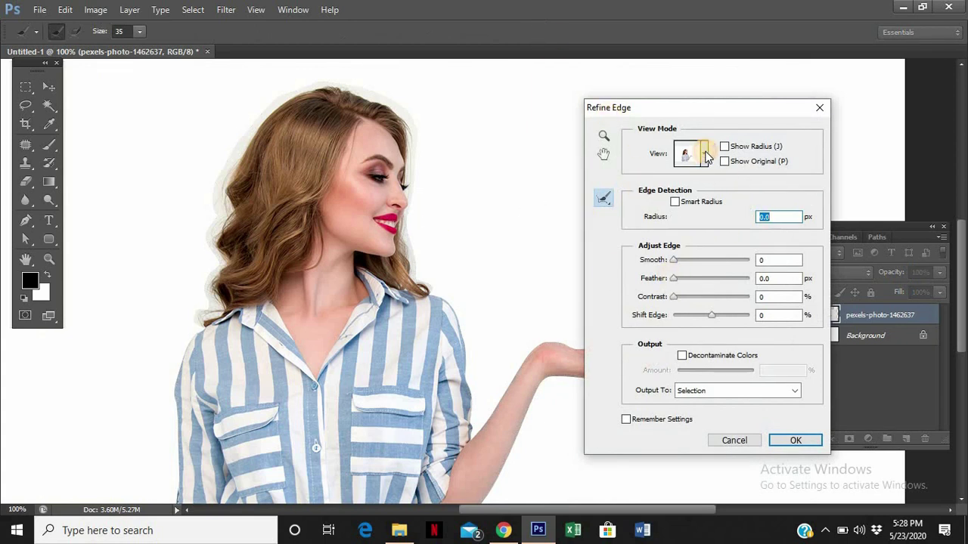
pyautogui.click(705, 155)
pyautogui.click(675, 246)
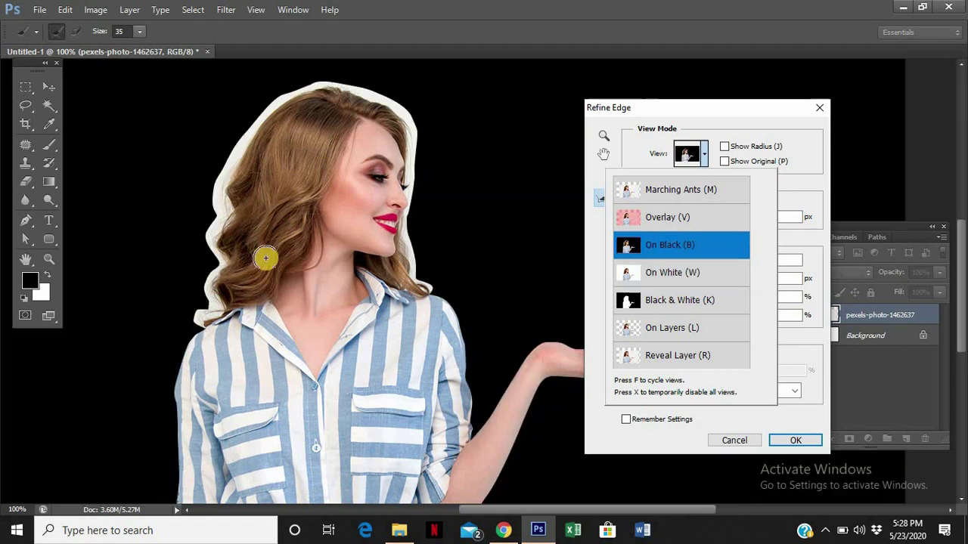
pyautogui.click(681, 274)
pyautogui.click(684, 245)
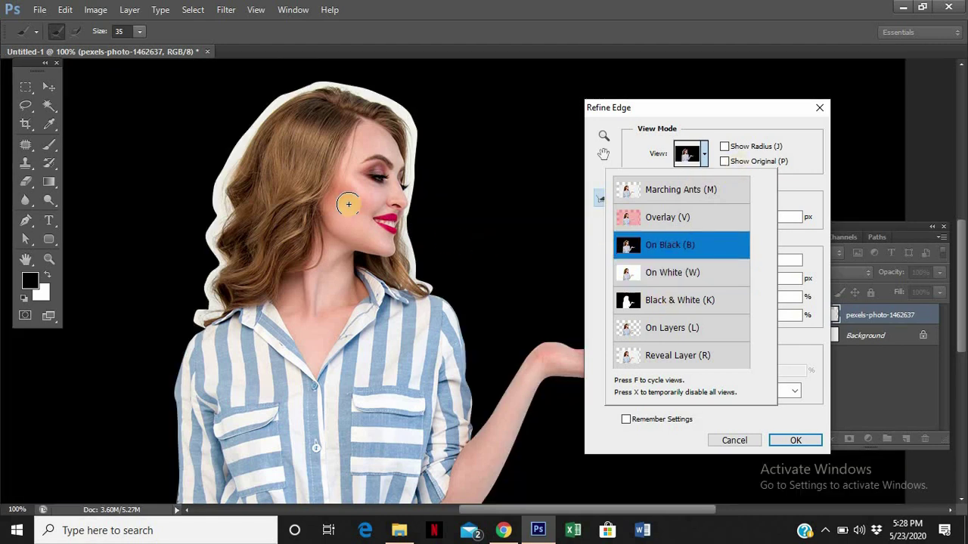
pyautogui.click(793, 147)
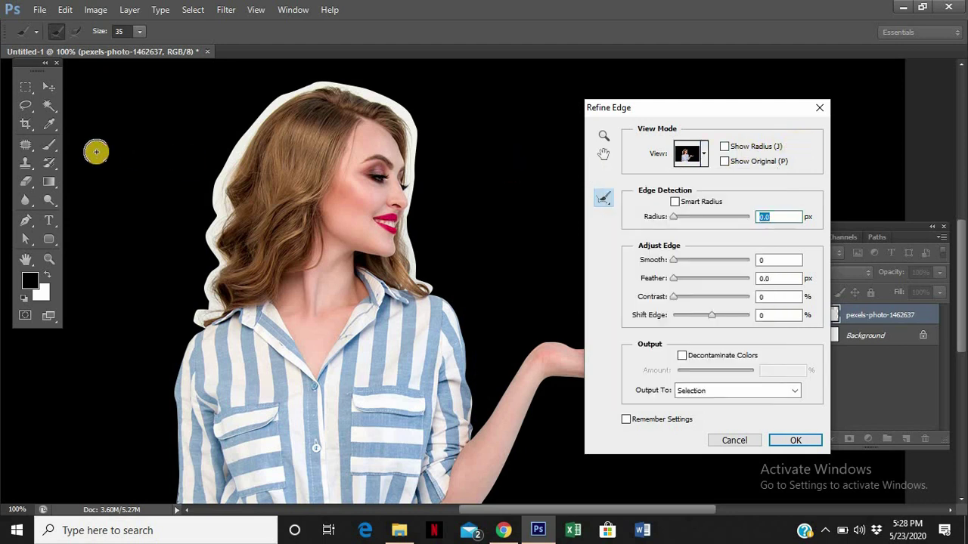
# Brush the Refine Radius tool at size 35 along the back and crown of the hair to remove the white fringe.
pyautogui.click(210, 189)
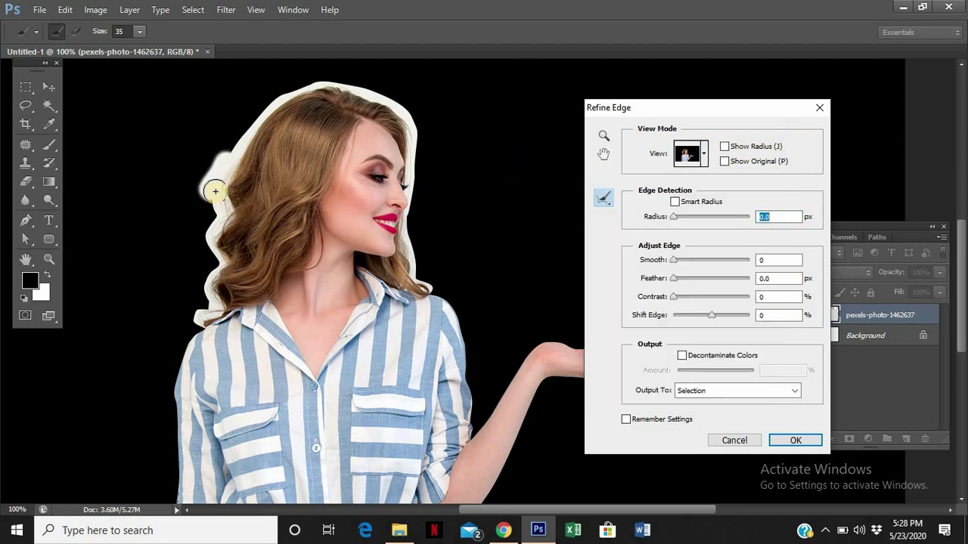
pyautogui.click(225, 166)
pyautogui.click(242, 139)
pyautogui.click(273, 103)
pyautogui.moveTo(271, 102)
pyautogui.mouseDown()
pyautogui.moveTo(353, 85)
pyautogui.moveTo(400, 109)
pyautogui.moveTo(400, 144)
pyautogui.moveTo(441, 154)
pyautogui.moveTo(410, 270)
pyautogui.moveTo(305, 260)
pyautogui.mouseUp()
# Set the refine brush size to 30 and paint along the forehead, face profile and front hair down to the shoulder.
pyautogui.press('z')
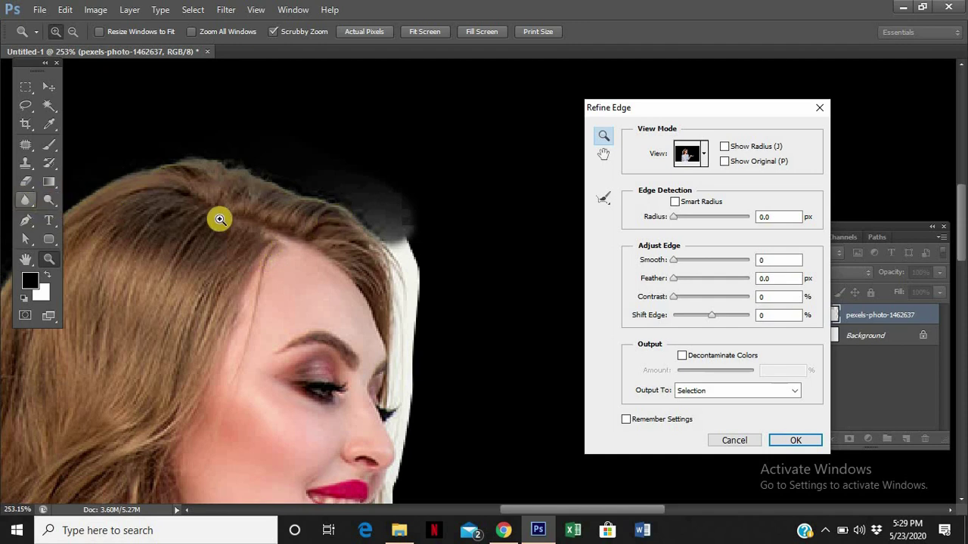
pyautogui.click(604, 200)
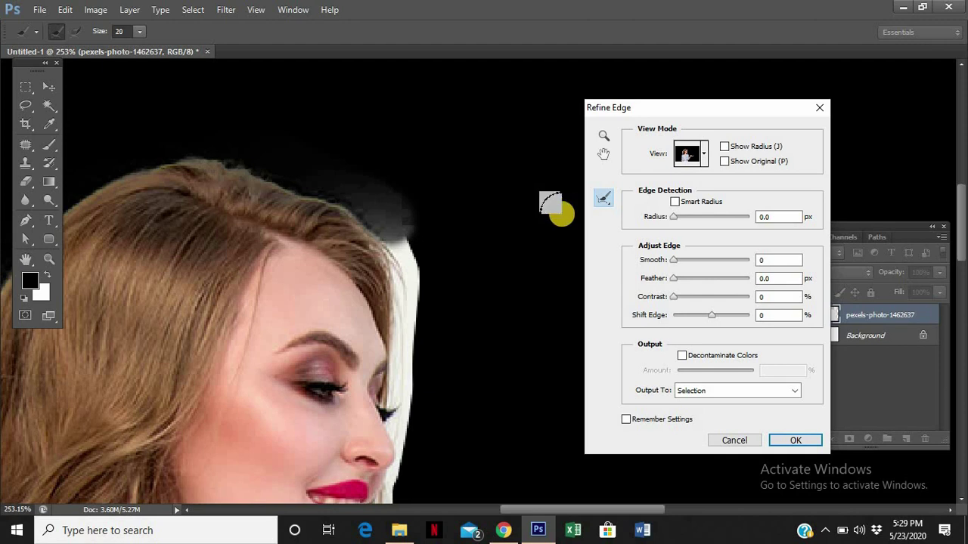
pyautogui.press(']')
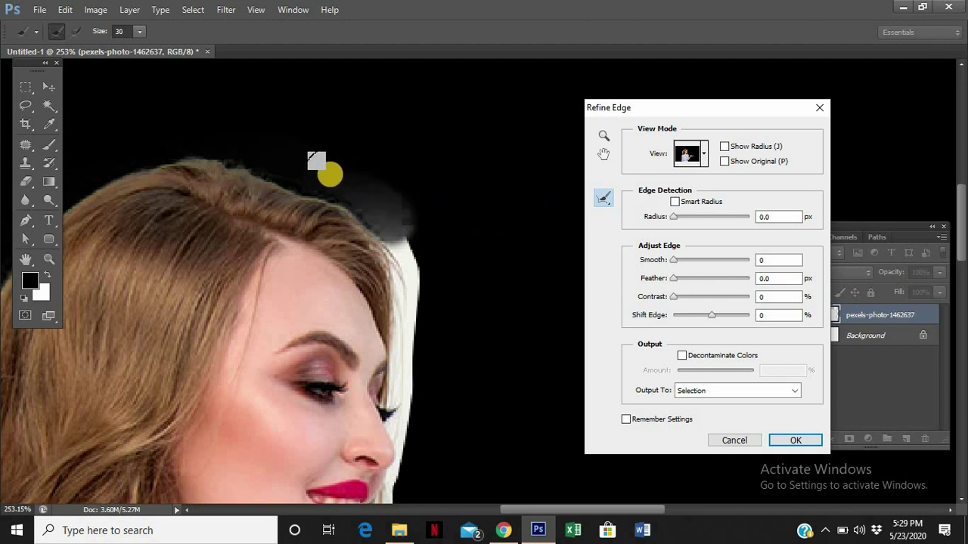
pyautogui.moveTo(316, 161)
pyautogui.mouseDown()
pyautogui.moveTo(335, 167)
pyautogui.moveTo(401, 254)
pyautogui.moveTo(395, 289)
pyautogui.moveTo(408, 269)
pyautogui.moveTo(413, 368)
pyautogui.moveTo(437, 416)
pyautogui.moveTo(454, 412)
pyautogui.moveTo(478, 262)
pyautogui.mouseUp()
pyautogui.moveTo(450, 224)
pyautogui.mouseDown()
pyautogui.moveTo(432, 262)
pyautogui.moveTo(421, 405)
pyautogui.moveTo(457, 442)
pyautogui.mouseUp()
pyautogui.moveTo(475, 406); pyautogui.dragTo(477, 277)
pyautogui.moveTo(438, 274)
pyautogui.mouseDown()
pyautogui.moveTo(436, 314)
pyautogui.moveTo(482, 393)
pyautogui.moveTo(460, 391)
pyautogui.mouseUp()
pyautogui.moveTo(510, 446)
pyautogui.mouseDown()
pyautogui.moveTo(457, 303)
pyautogui.moveTo(460, 325)
pyautogui.mouseUp()
pyautogui.moveTo(478, 279)
pyautogui.mouseDown()
pyautogui.moveTo(432, 210)
pyautogui.moveTo(397, 121)
pyautogui.mouseUp()
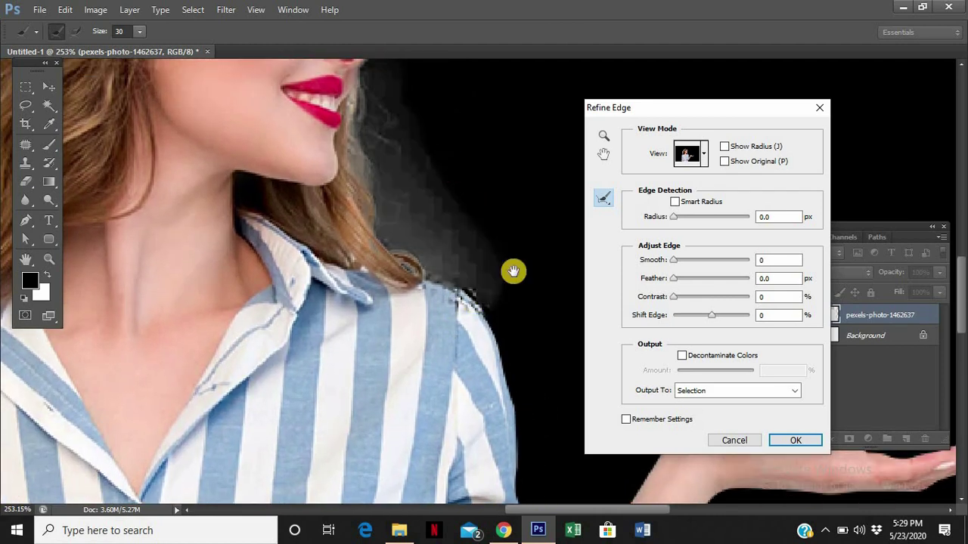
# Refine the selection edge along the wavy hair at the back of the head down to the collar.
pyautogui.moveTo(513, 272); pyautogui.dragTo(580, 383)
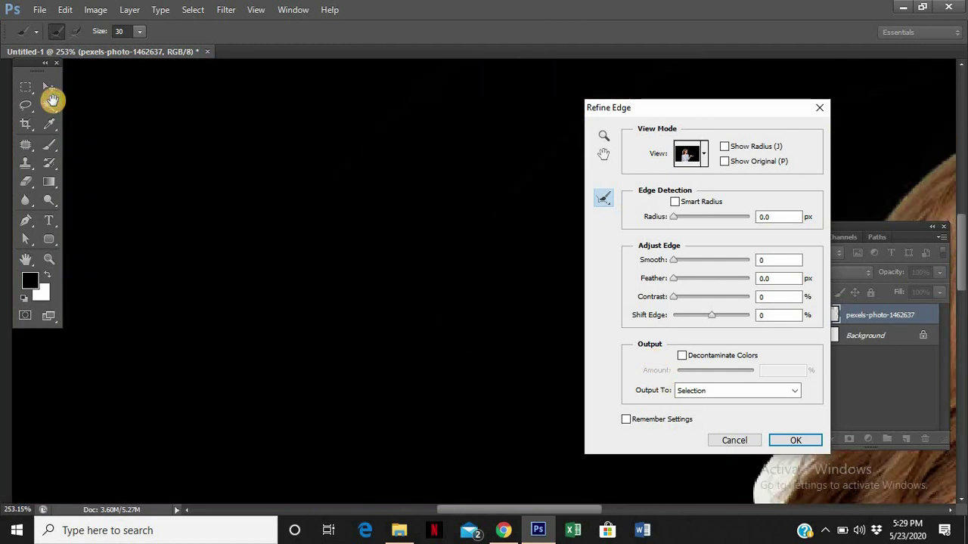
pyautogui.moveTo(52, 99)
pyautogui.mouseDown()
pyautogui.moveTo(475, 143)
pyautogui.moveTo(430, 363)
pyautogui.mouseUp()
pyautogui.moveTo(420, 231); pyautogui.dragTo(395, 323)
pyautogui.moveTo(424, 369)
pyautogui.mouseDown()
pyautogui.moveTo(402, 260)
pyautogui.moveTo(379, 324)
pyautogui.moveTo(415, 421)
pyautogui.moveTo(352, 403)
pyautogui.mouseUp()
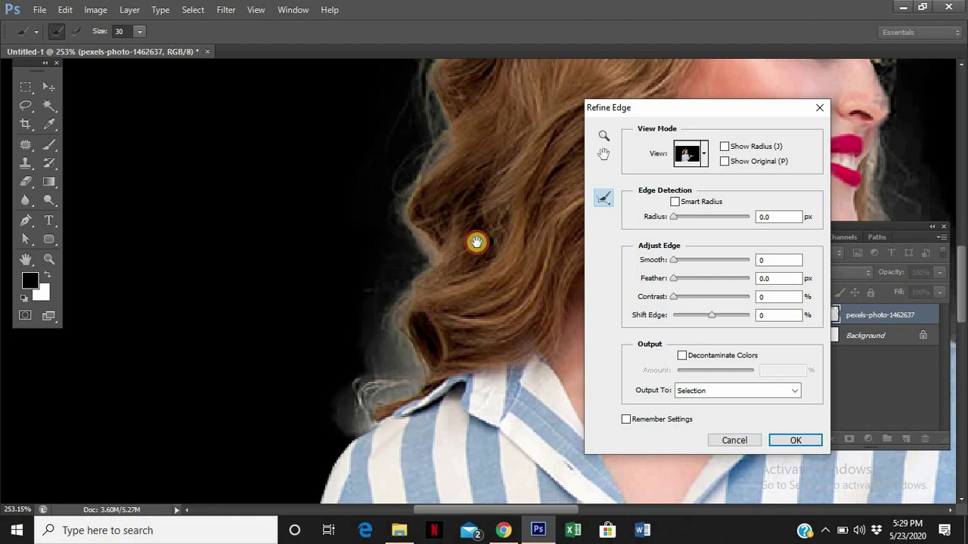
pyautogui.scroll(-3, 453, 242)
pyautogui.scroll(-3, 393, 254)
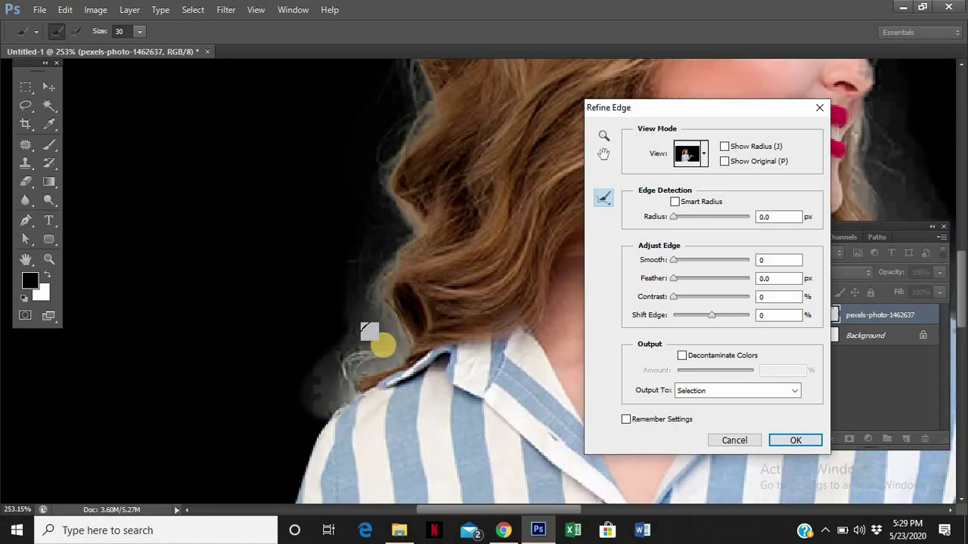
# Brush over the loose strands of the lower back curls above the collar to clean up their edge.
pyautogui.moveTo(334, 361)
pyautogui.mouseDown()
pyautogui.moveTo(378, 346)
pyautogui.moveTo(401, 245)
pyautogui.mouseUp()
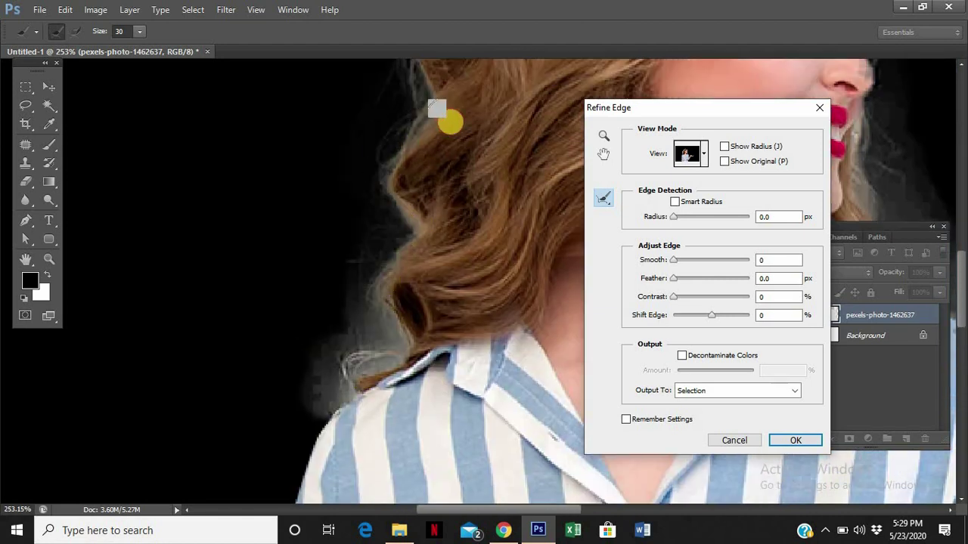
pyautogui.moveTo(409, 158); pyautogui.dragTo(384, 213)
pyautogui.moveTo(426, 185); pyautogui.dragTo(400, 287)
pyautogui.moveTo(421, 117); pyautogui.dragTo(383, 191)
pyautogui.moveTo(401, 189); pyautogui.dragTo(387, 280)
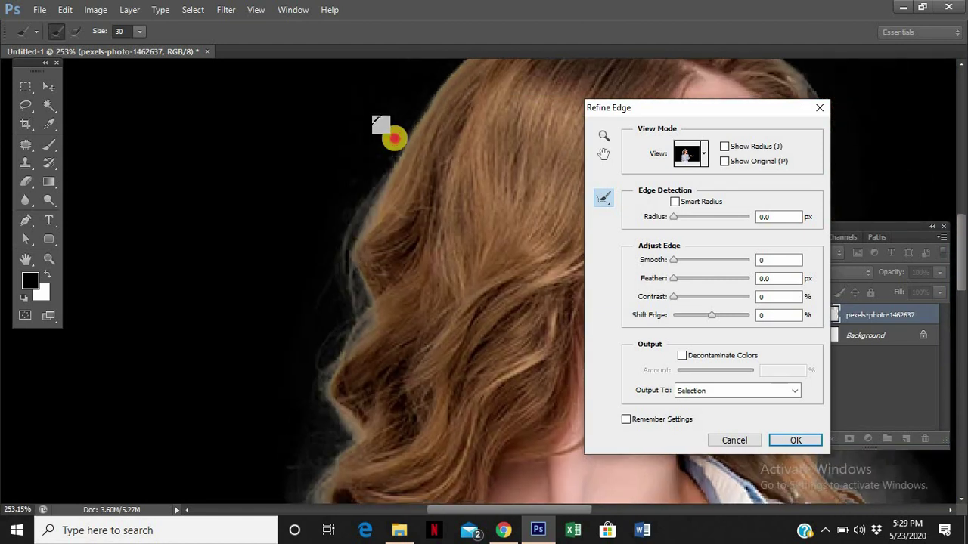
# Touch up the hair edge over the crown and forehead and beside the face and neck with the refine brush.
pyautogui.moveTo(404, 117); pyautogui.dragTo(363, 202)
pyautogui.moveTo(408, 185)
pyautogui.mouseDown()
pyautogui.moveTo(280, 353)
pyautogui.moveTo(265, 350)
pyautogui.mouseUp()
pyautogui.moveTo(493, 153); pyautogui.dragTo(469, 231)
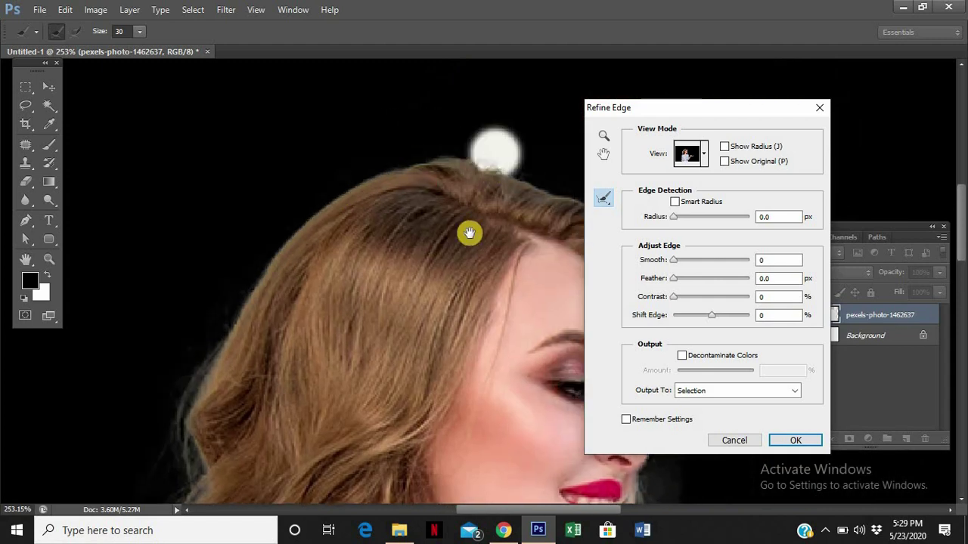
pyautogui.hscroll(3, 255, 220)
pyautogui.moveTo(408, 244)
pyautogui.mouseDown()
pyautogui.moveTo(413, 351)
pyautogui.moveTo(432, 378)
pyautogui.mouseUp()
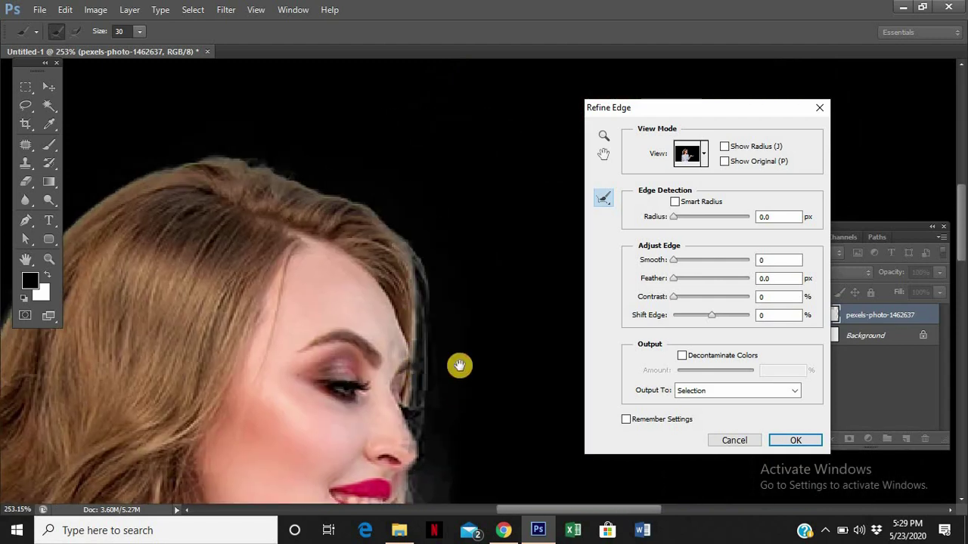
pyautogui.scroll(-8, 460, 340)
pyautogui.hscroll(2, 410, 264)
pyautogui.moveTo(405, 233); pyautogui.dragTo(387, 159)
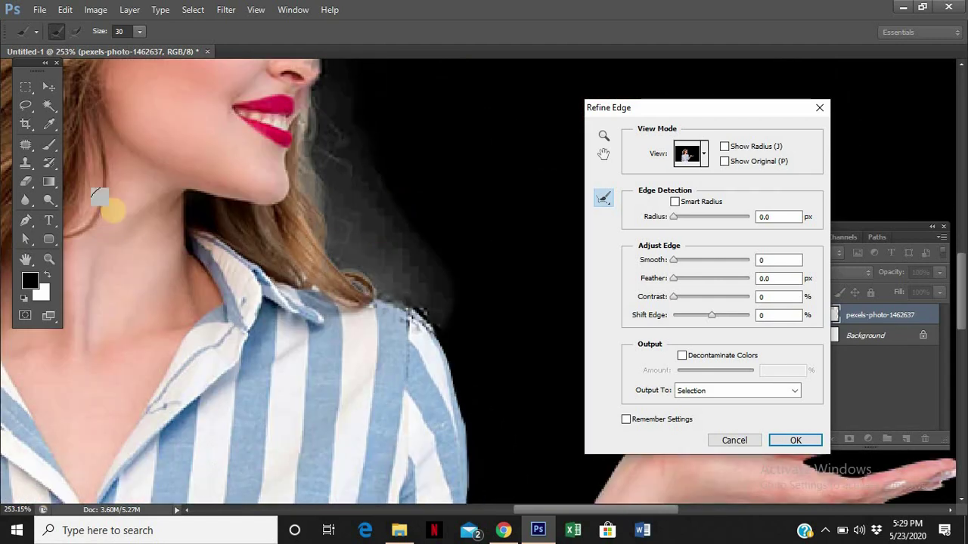
# Check the whole cutout against black and apply the edge refinement with the output set to Selection.
pyautogui.click(58, 260)
pyautogui.click(46, 263)
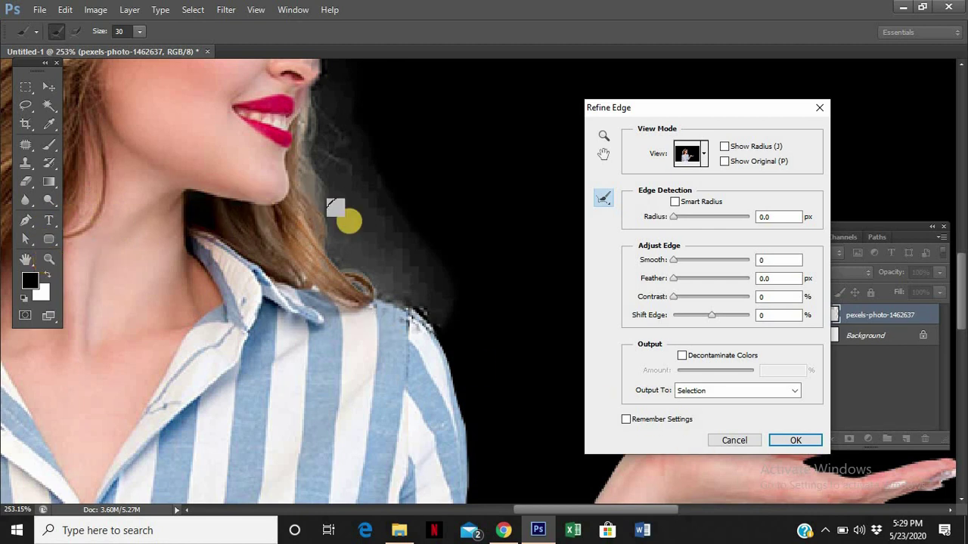
pyautogui.hotkey('ctrl', '-')
pyautogui.hotkey('ctrl', '-')
pyautogui.hotkey('ctrl', '-')
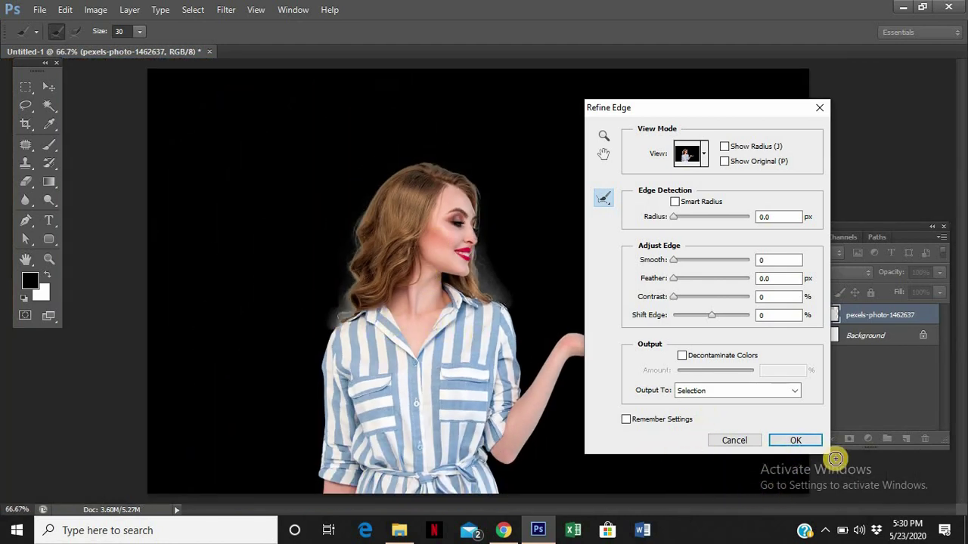
pyautogui.click(794, 441)
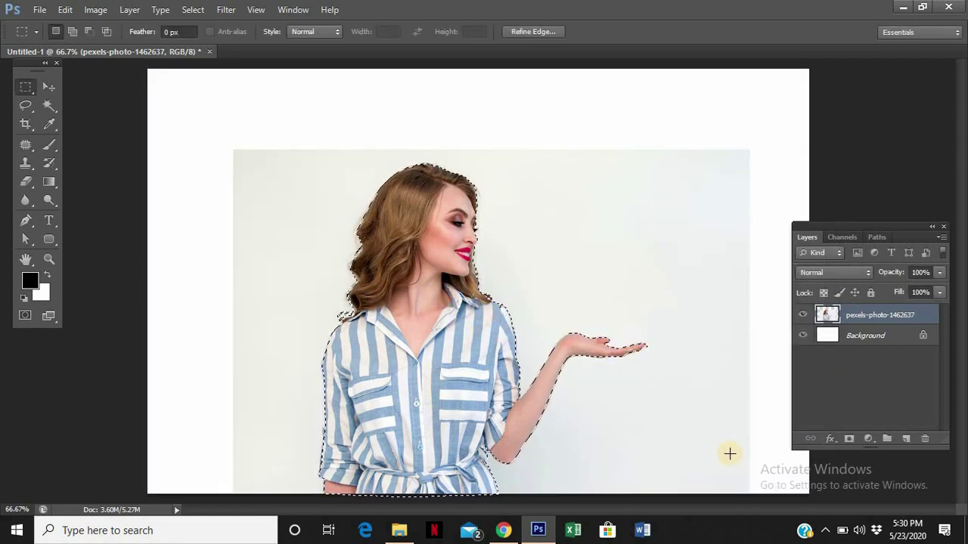
# Mask the woman's photo layer with the refined selection and inspect the result by itself and as a layer mask.
pyautogui.click(849, 439)
pyautogui.click(804, 318)
pyautogui.click(803, 318)
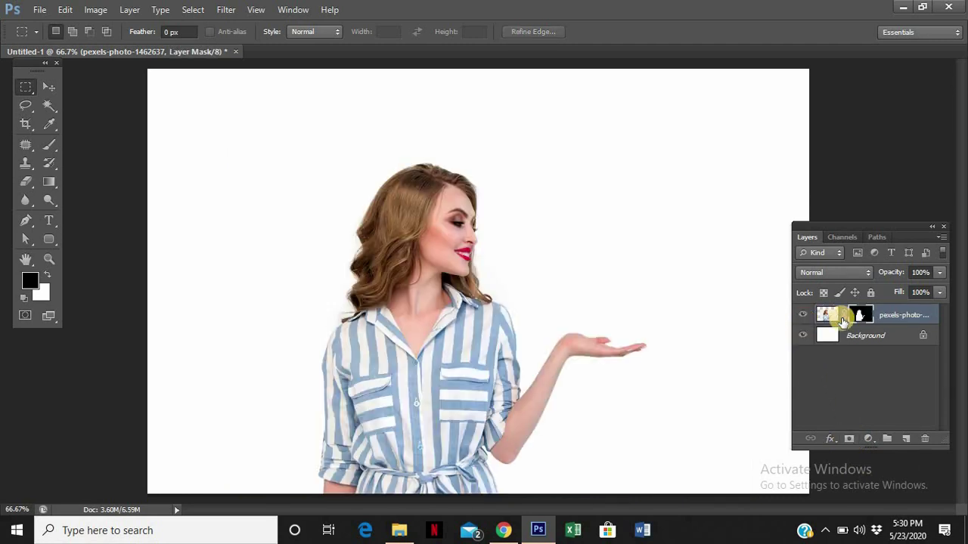
pyautogui.keyDown('alt'); pyautogui.click(860, 316); pyautogui.keyUp('alt')
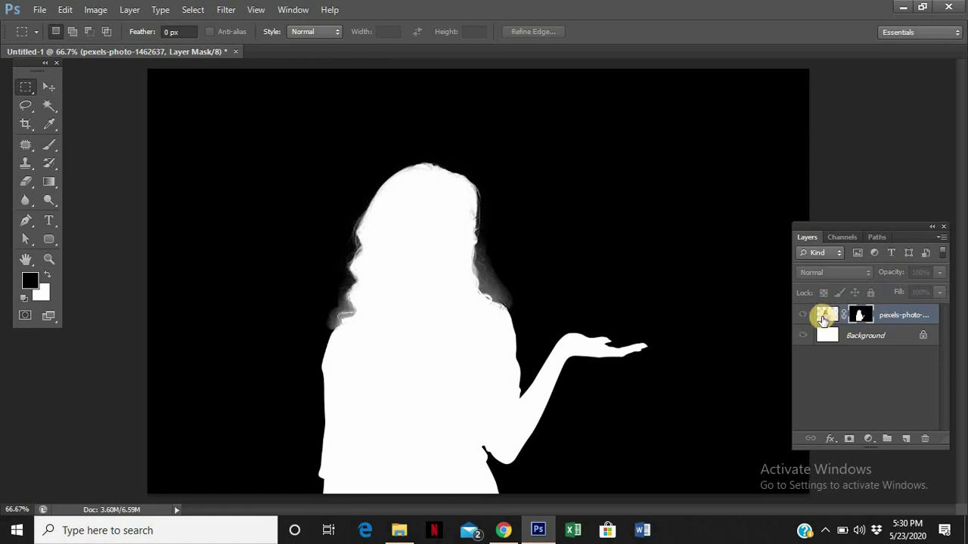
pyautogui.click(809, 328)
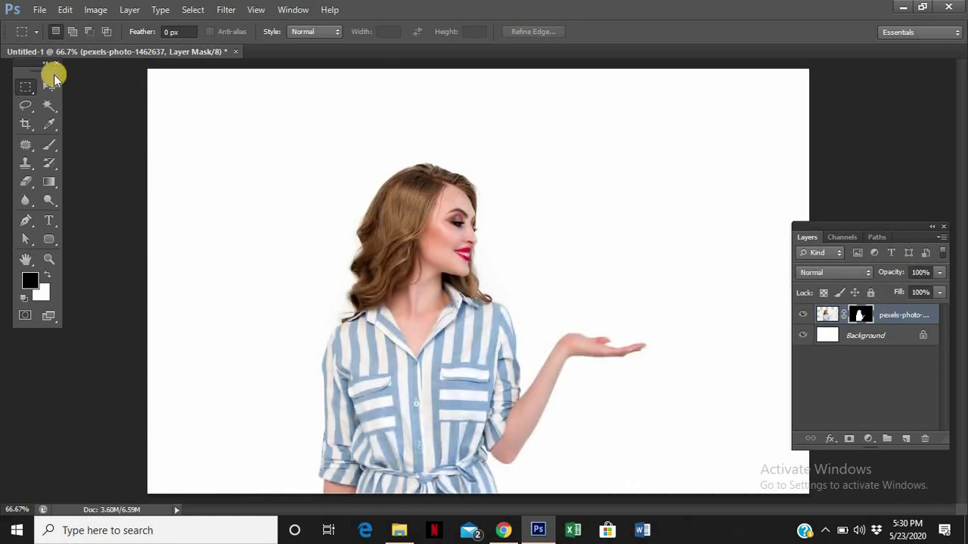
pyautogui.click(50, 88)
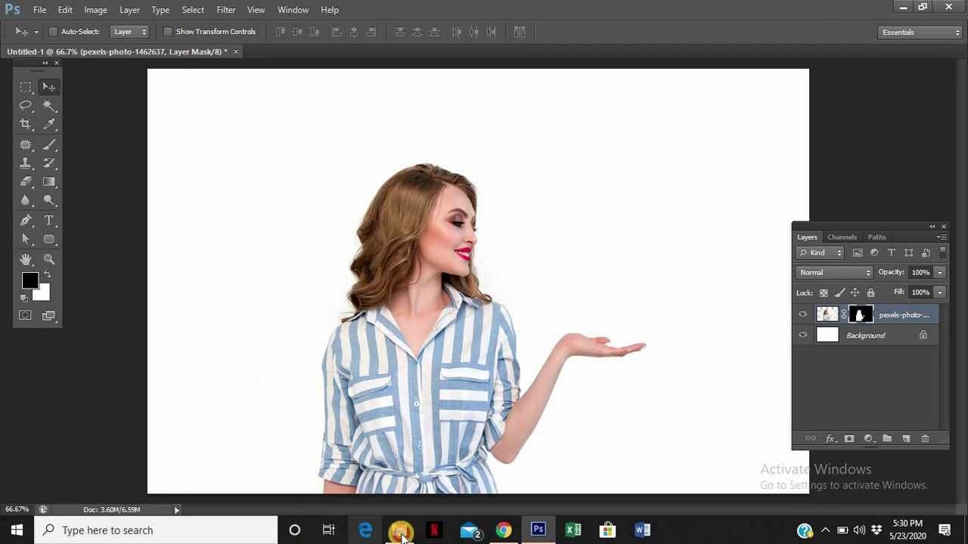
# Place the skyline photo pexels-photo-618079 from the doube exposure folder into the document and rotate it 90° counterclockwise.
pyautogui.click(400, 530)
pyautogui.click(324, 110)
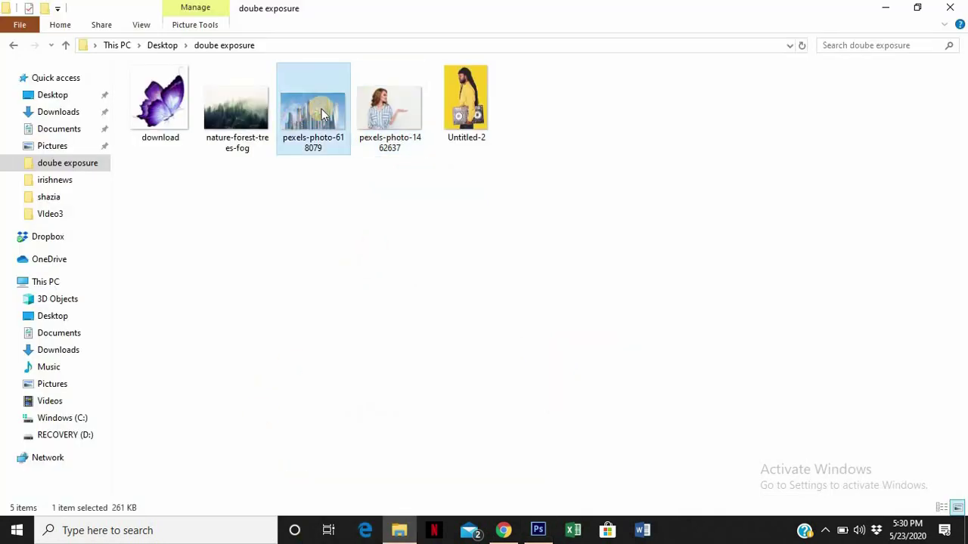
pyautogui.moveTo(317, 113); pyautogui.dragTo(465, 223)
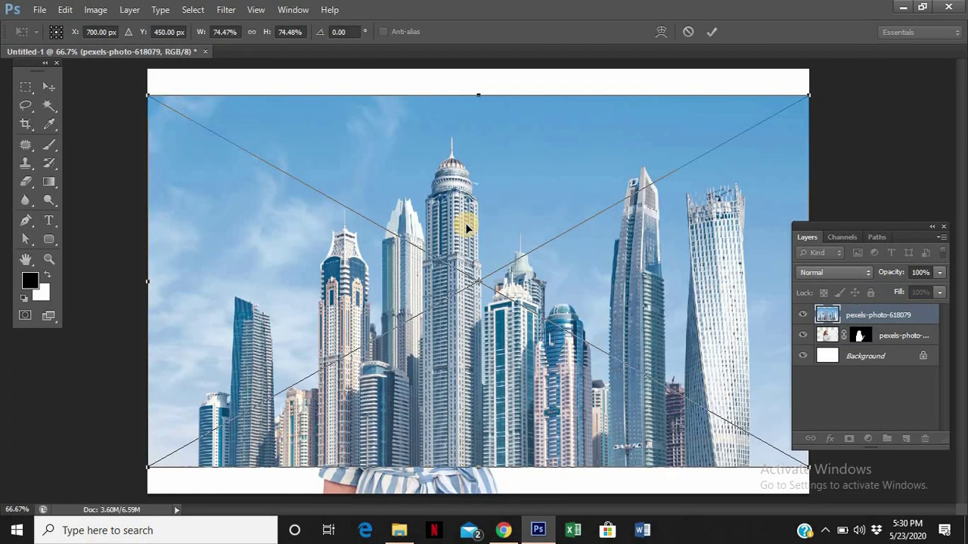
pyautogui.rightClick(467, 230)
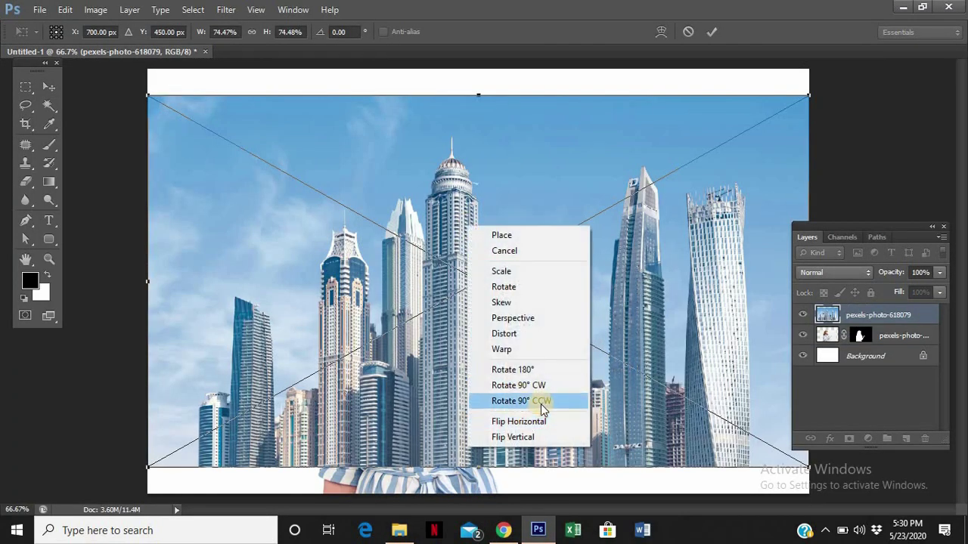
pyautogui.click(541, 402)
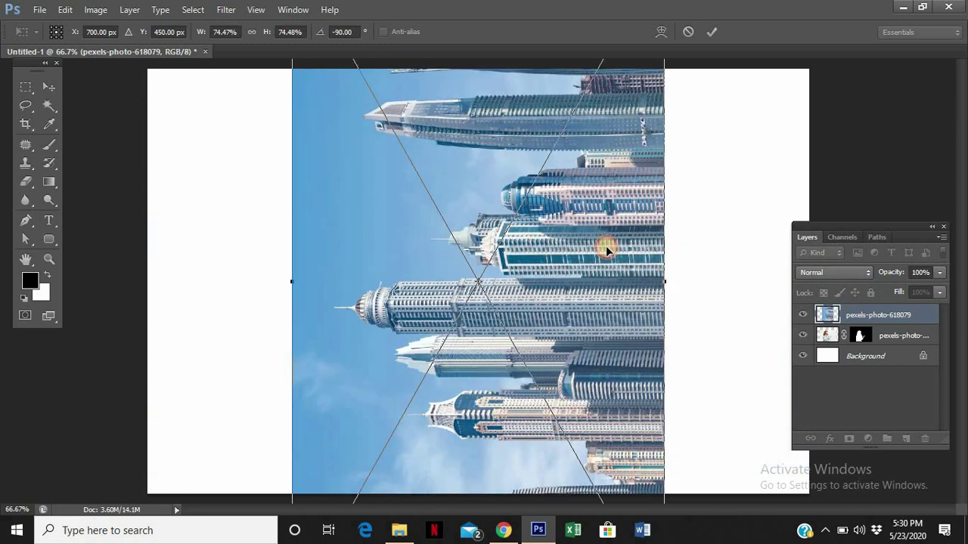
# Scale the rotated skyline to about 43.6% and place it over the back half of the woman, covering her hair and shoulder.
pyautogui.moveTo(615, 152); pyautogui.dragTo(607, 248)
pyautogui.moveTo(619, 127); pyautogui.dragTo(603, 198)
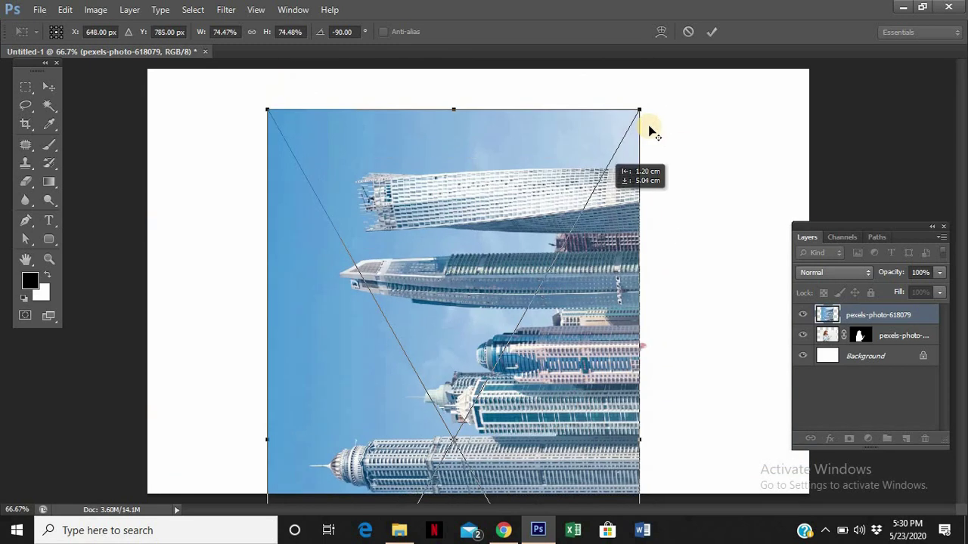
pyautogui.moveTo(650, 130); pyautogui.dragTo(324, 265)
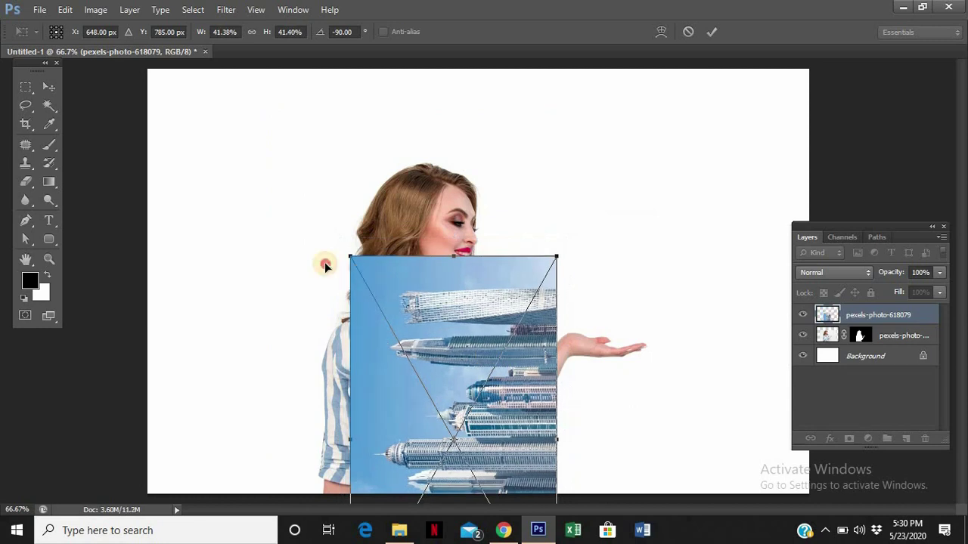
pyautogui.moveTo(504, 365); pyautogui.dragTo(382, 257)
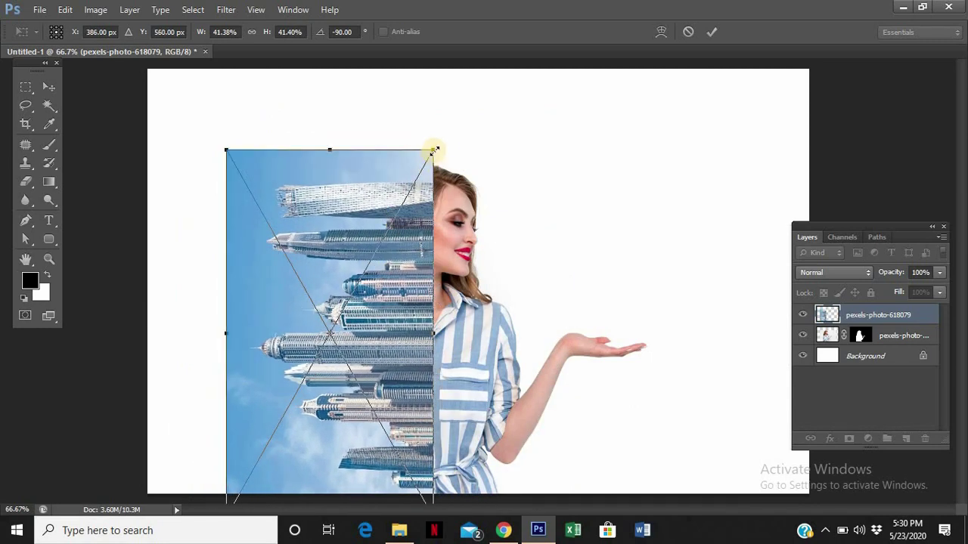
pyautogui.moveTo(452, 133); pyautogui.dragTo(446, 131)
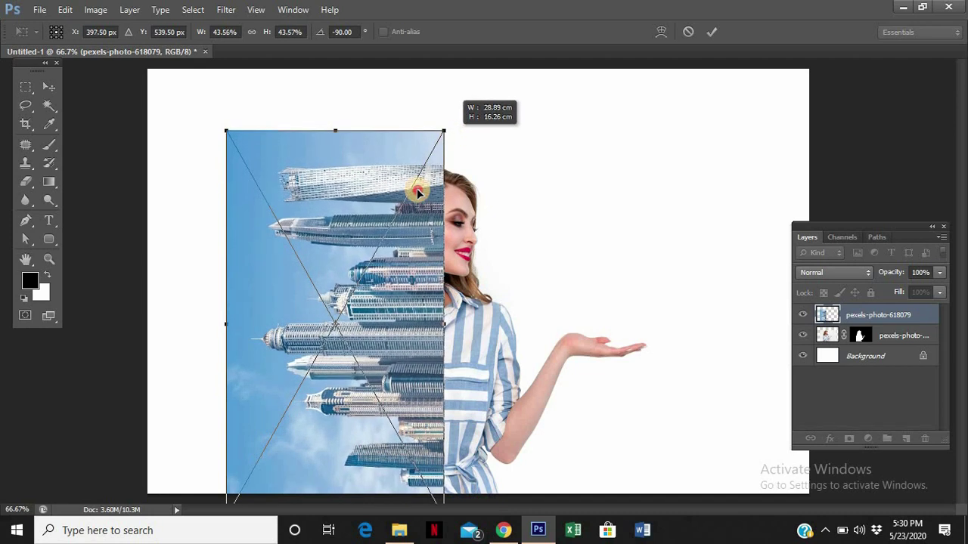
pyautogui.press('Return')
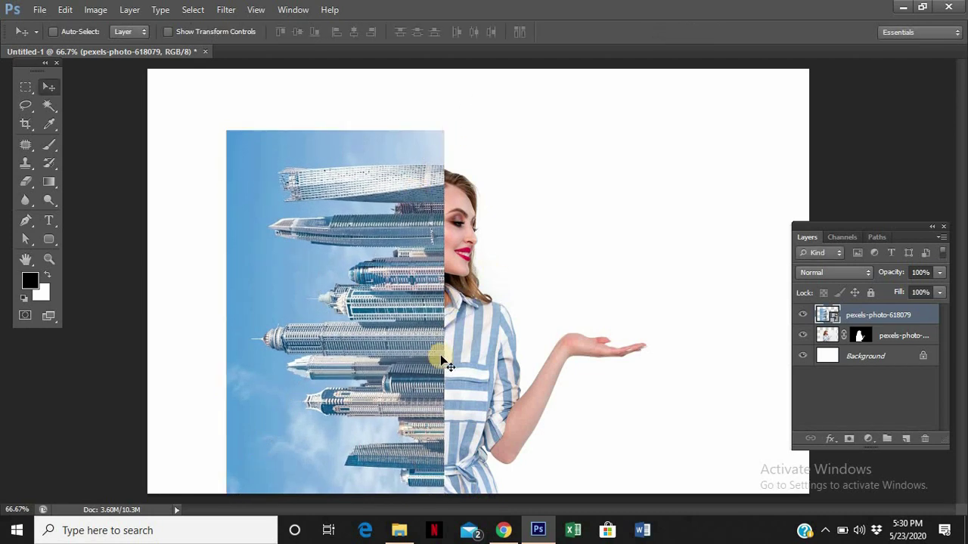
# Switch to the full-screen view with menus and rasterize the skyline photo layer.
pyautogui.press('f')
pyautogui.moveTo(441, 355); pyautogui.dragTo(511, 307)
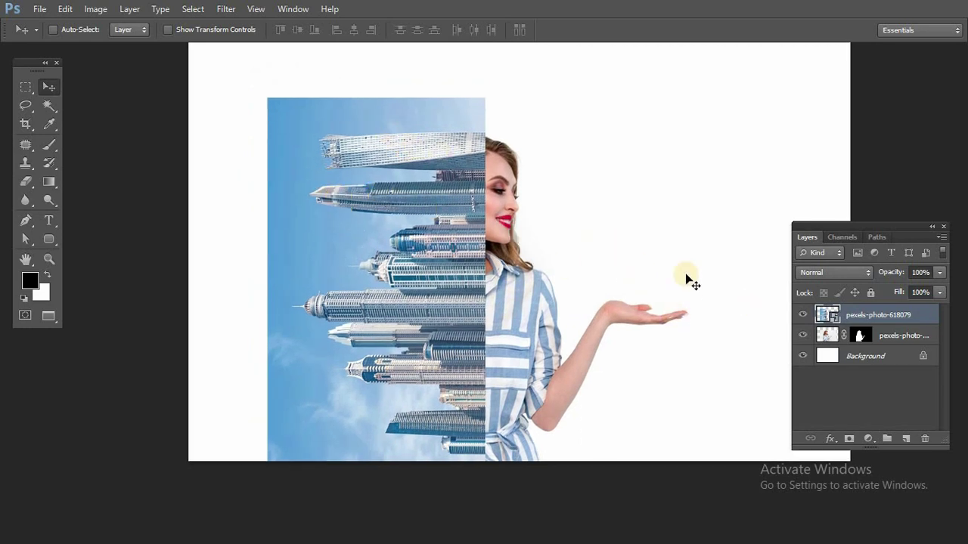
pyautogui.press('z')
pyautogui.moveTo(409, 111); pyautogui.dragTo(581, 272)
pyautogui.moveTo(587, 306); pyautogui.dragTo(580, 312)
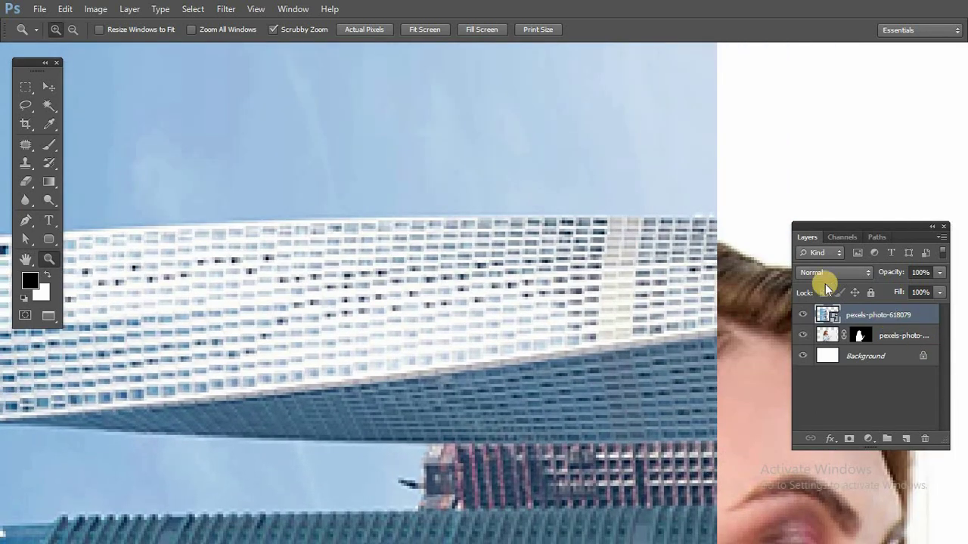
pyautogui.rightClick(885, 317)
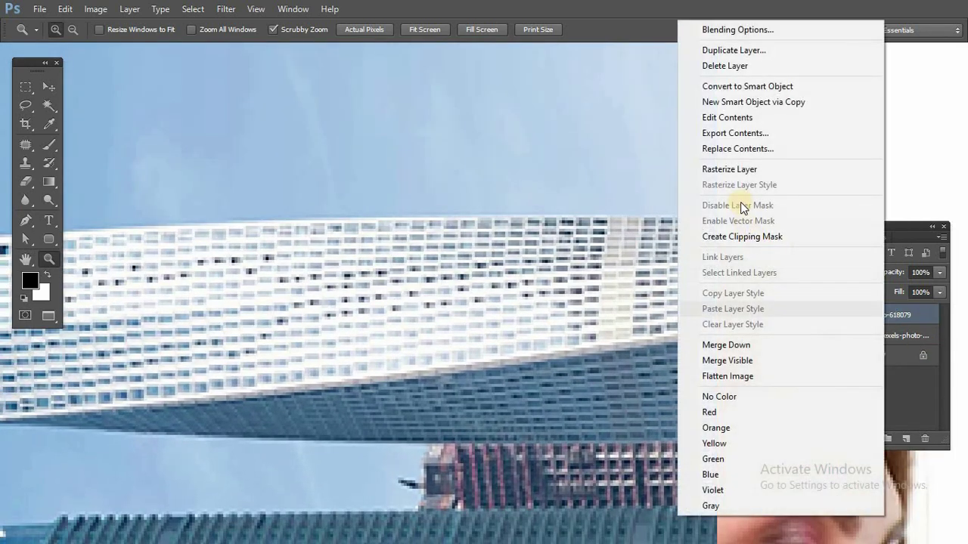
pyautogui.click(730, 169)
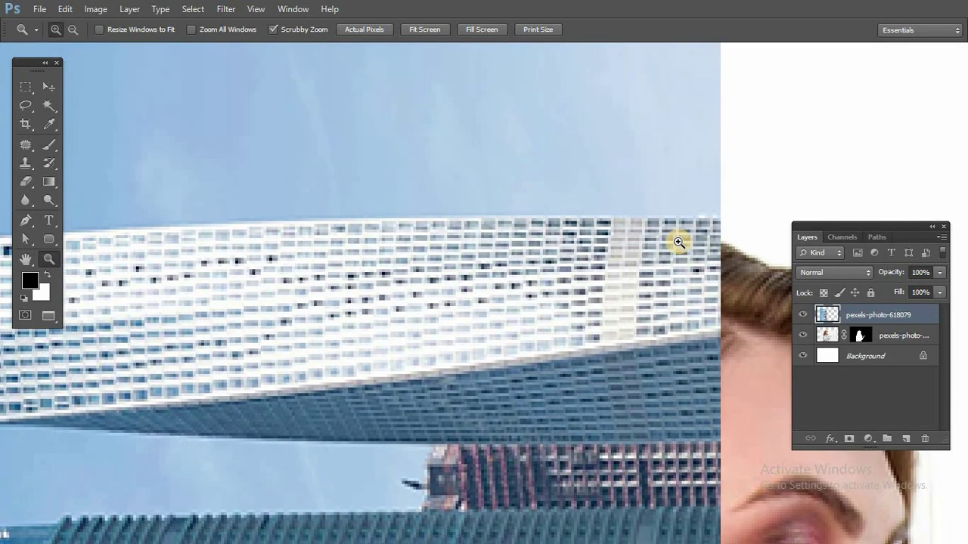
# Start a Pen path at the base of the uppermost white tower and trace it along the tower's upper edge.
pyautogui.press('p')
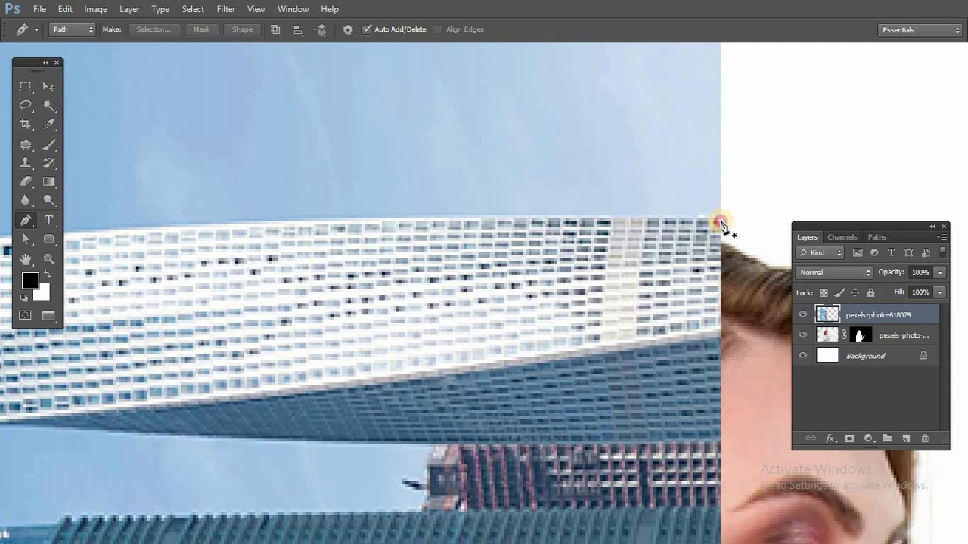
pyautogui.click(720, 222)
pyautogui.moveTo(490, 255); pyautogui.dragTo(890, 189)
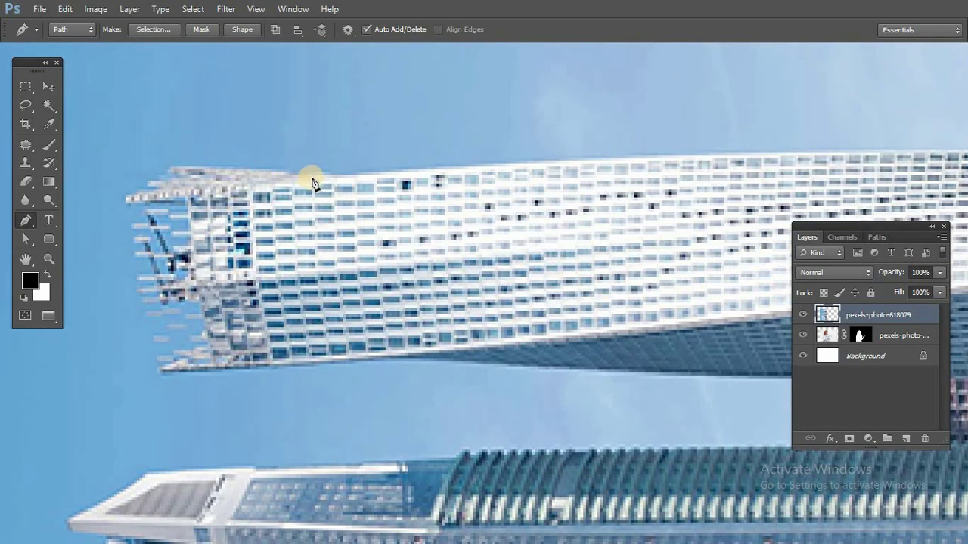
pyautogui.click(308, 179)
pyautogui.moveTo(353, 188); pyautogui.dragTo(415, 189)
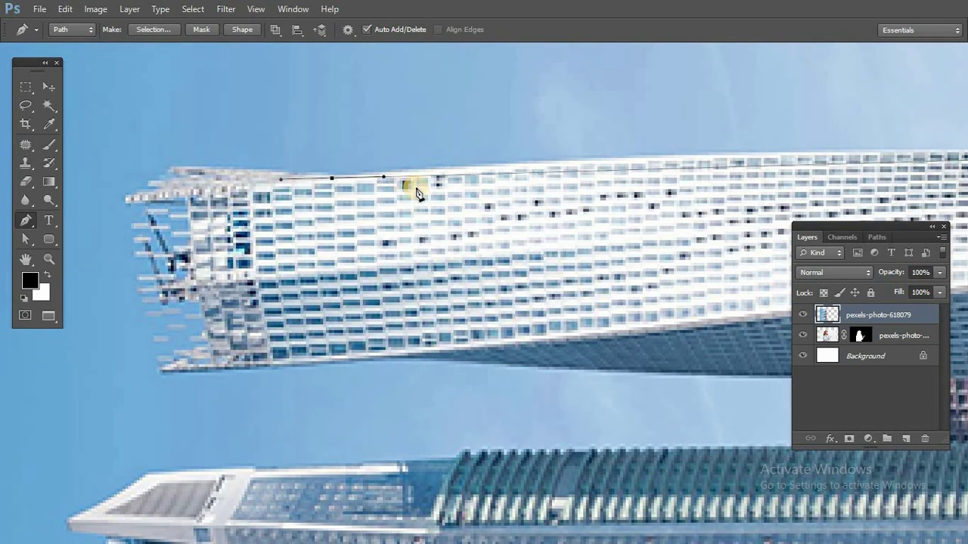
pyautogui.hotkey('ctrl', 'z')
pyautogui.moveTo(487, 174); pyautogui.dragTo(336, 180)
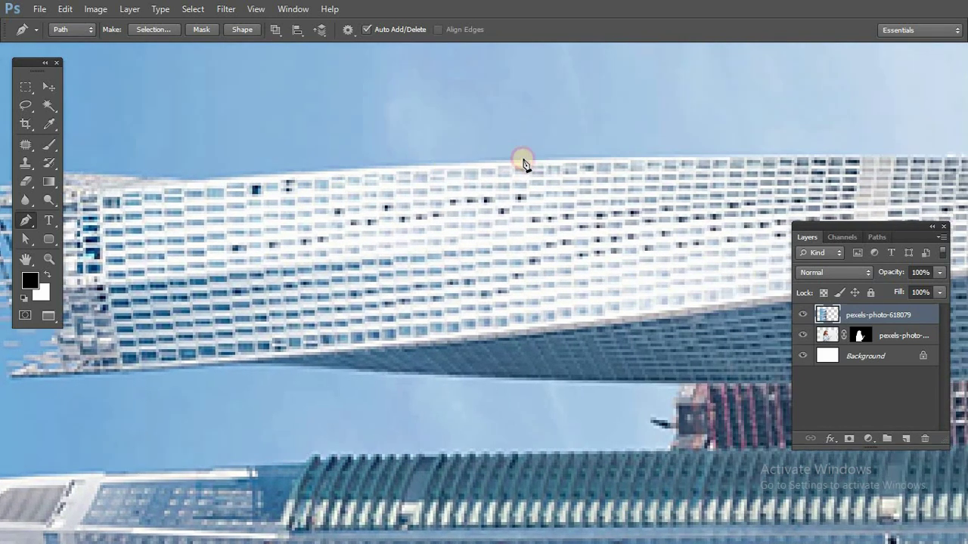
pyautogui.moveTo(396, 161); pyautogui.dragTo(293, 170)
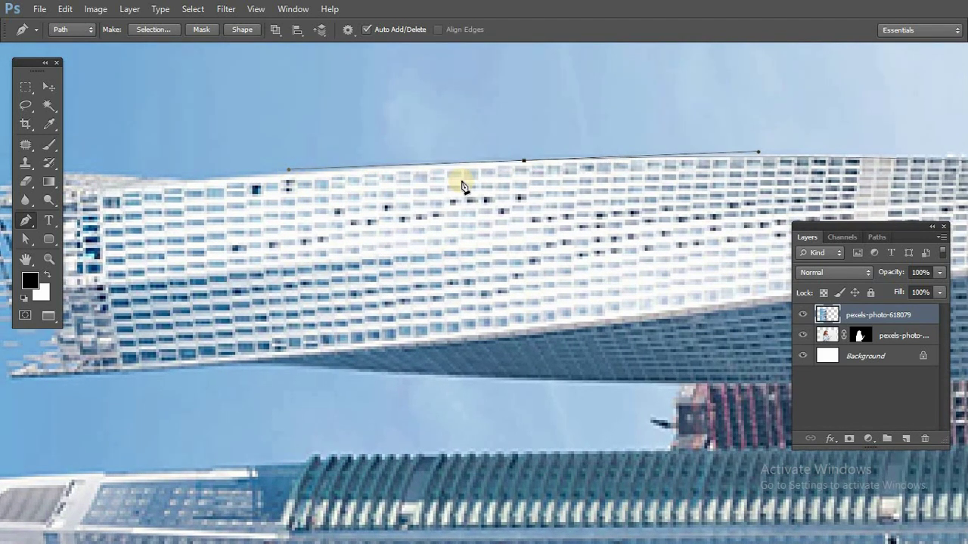
pyautogui.keyDown('alt'); pyautogui.click(525, 162); pyautogui.keyUp('alt')
pyautogui.moveTo(336, 221); pyautogui.dragTo(576, 225)
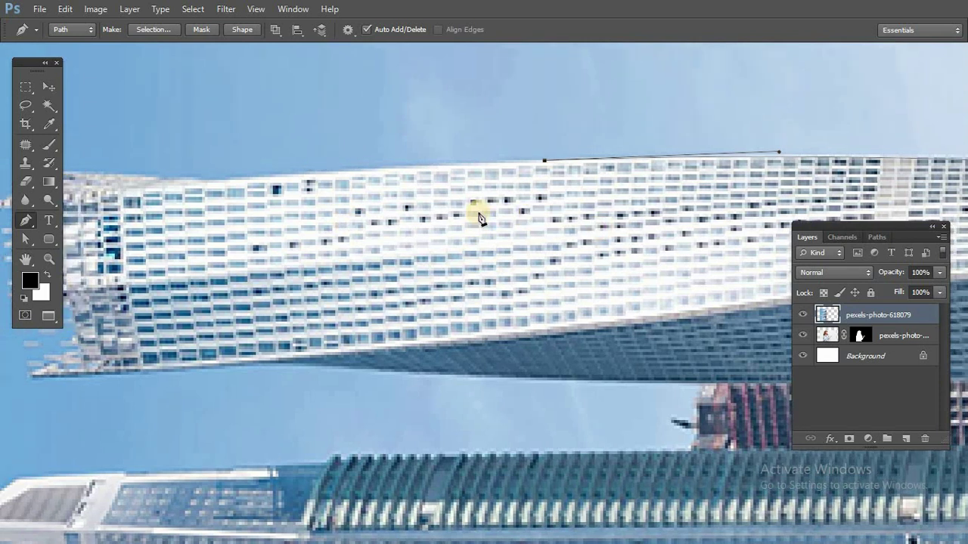
# Continue the path around the jagged end of the uppermost tower to its lower corner.
pyautogui.click(409, 183)
pyautogui.click(283, 173)
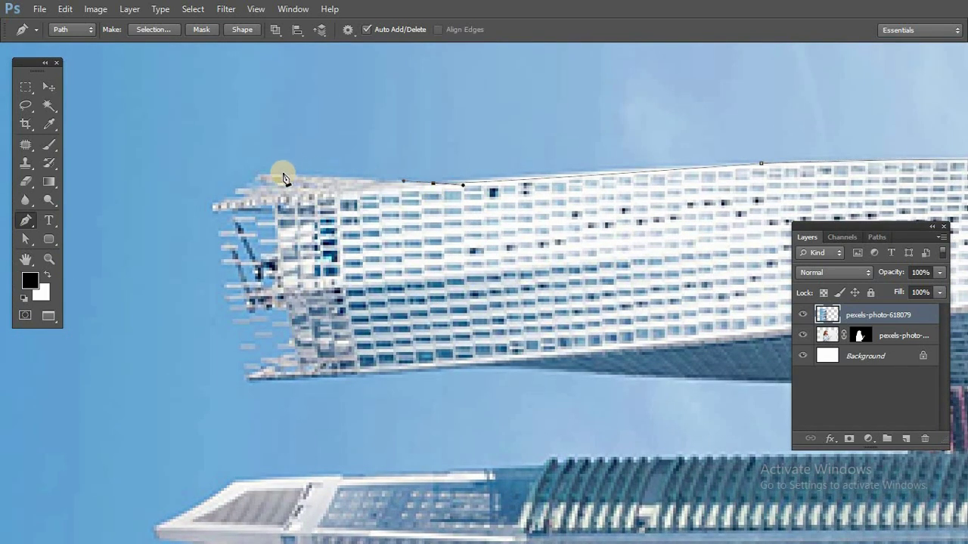
pyautogui.click(223, 204)
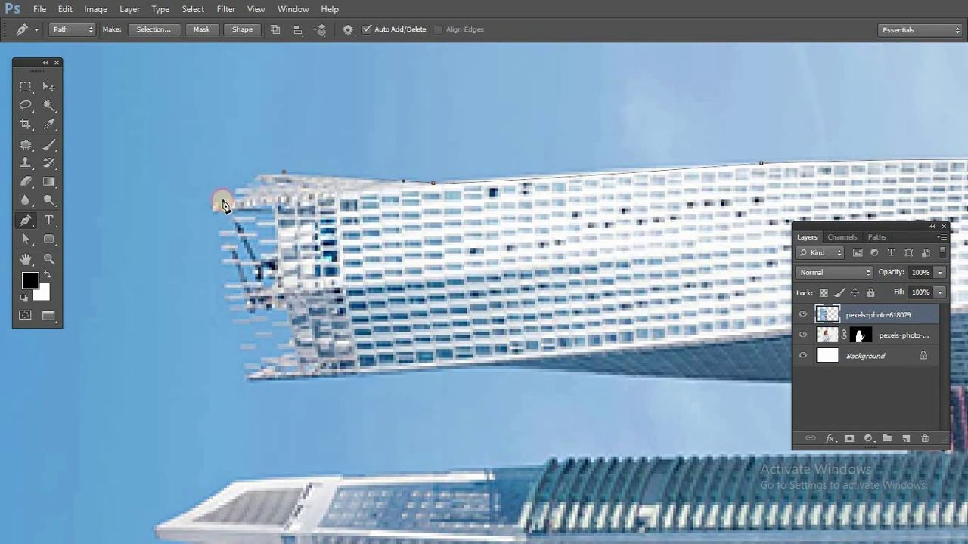
pyautogui.click(247, 384)
# Trace the lower edge of the uppermost tower with a curved anchor point where its shaded side begins.
pyautogui.moveTo(303, 431); pyautogui.dragTo(236, 333)
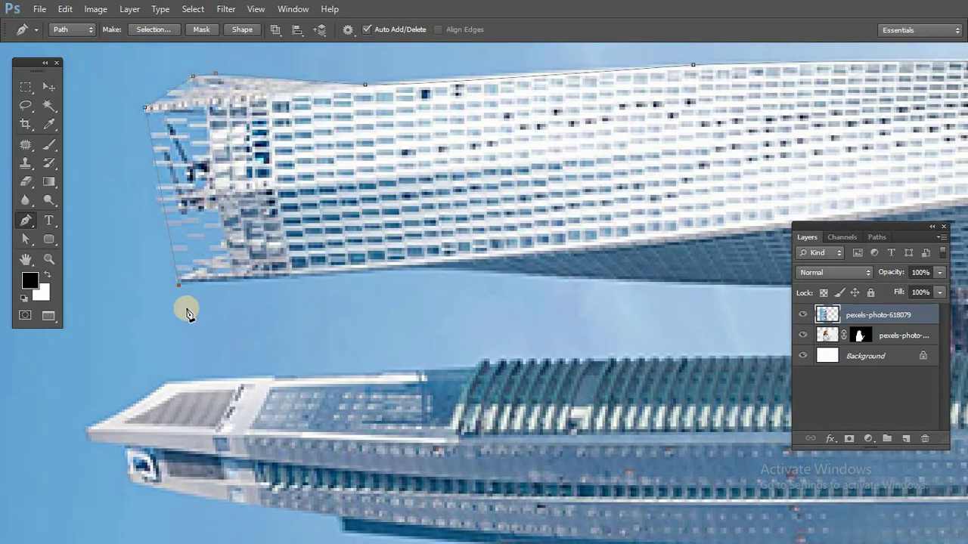
pyautogui.click(486, 273)
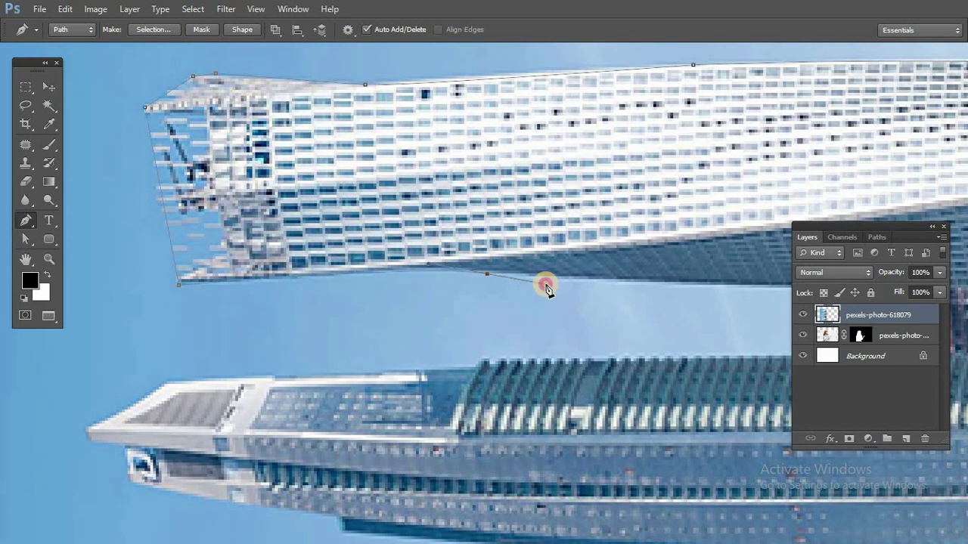
pyautogui.moveTo(548, 290); pyautogui.dragTo(546, 282)
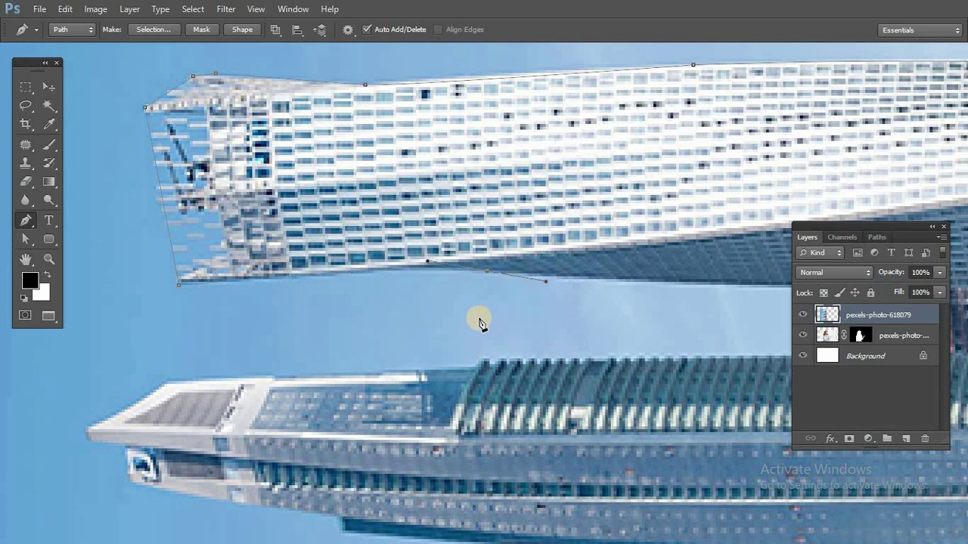
pyautogui.keyDown('alt'); pyautogui.click(490, 273); pyautogui.keyUp('alt')
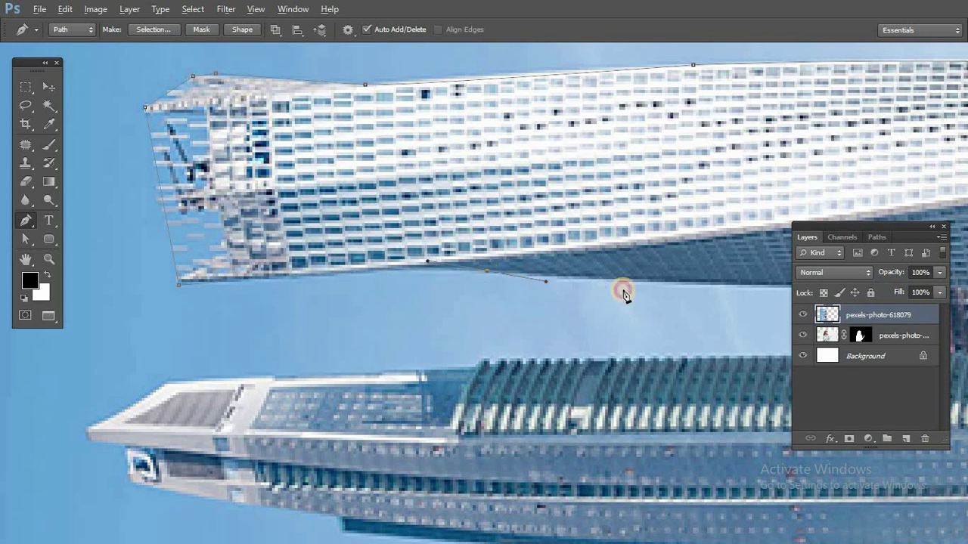
pyautogui.click(666, 281)
# Extend the path past the small dark red building and along the second tower's upper edge around its pointed tip.
pyautogui.moveTo(691, 309); pyautogui.dragTo(271, 270)
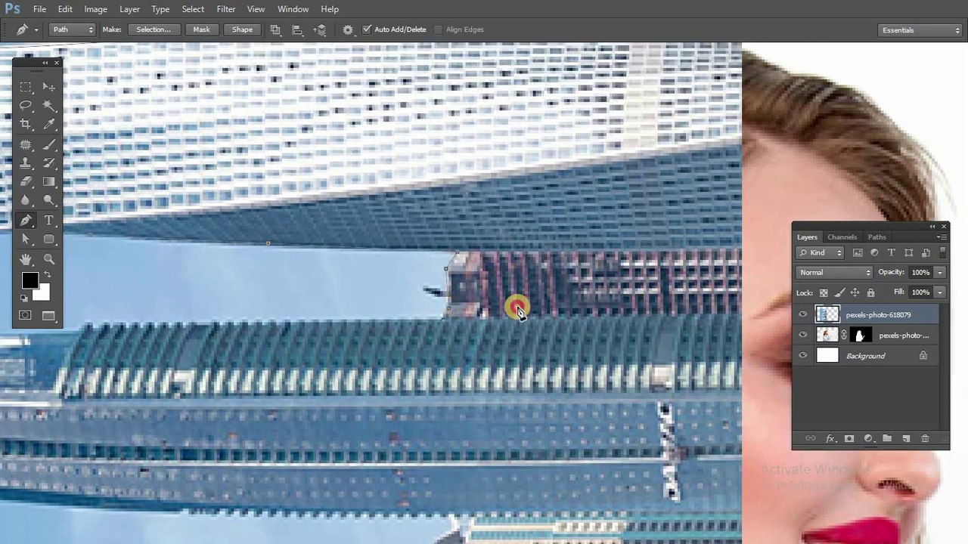
pyautogui.scroll(-2, 514, 307)
pyautogui.click(456, 305)
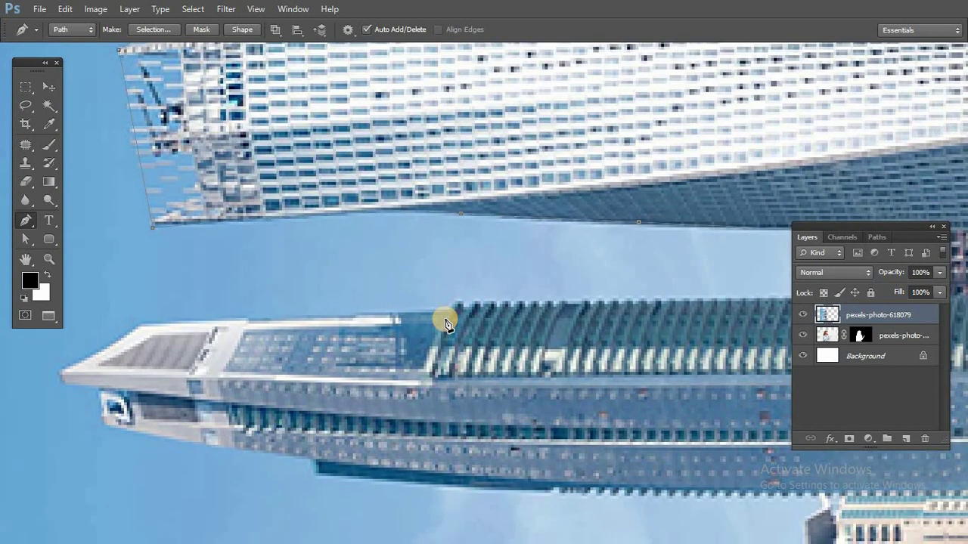
pyautogui.click(145, 327)
pyautogui.click(63, 374)
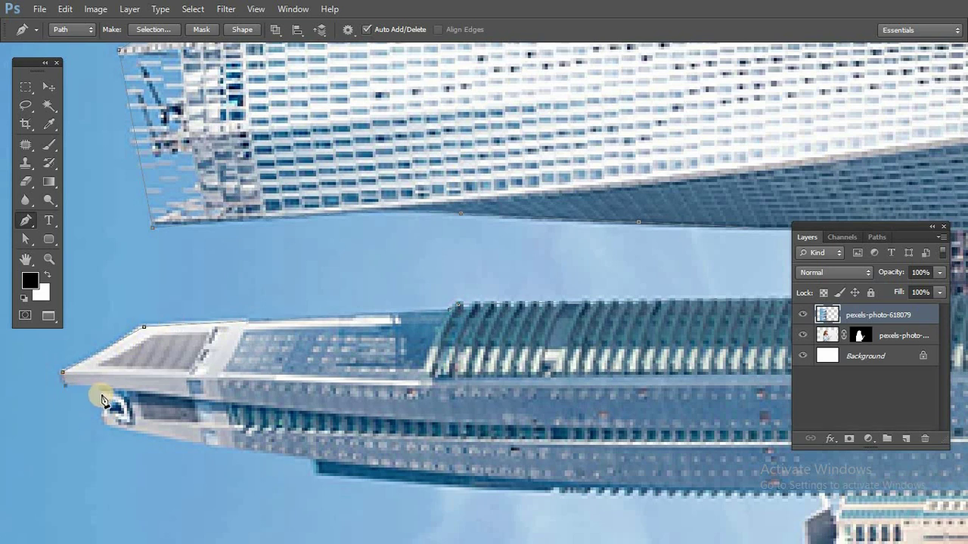
pyautogui.click(99, 388)
# Trace the underside of the second tower from its tip along the stepped lower edge.
pyautogui.moveTo(363, 307); pyautogui.dragTo(564, 196)
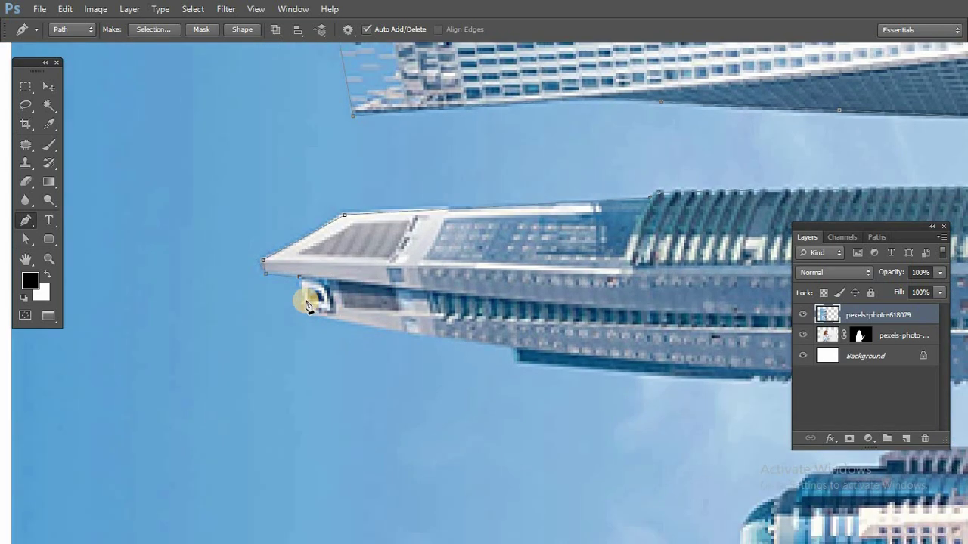
pyautogui.click(318, 318)
pyautogui.moveTo(536, 365); pyautogui.dragTo(555, 366)
pyautogui.moveTo(628, 364); pyautogui.dragTo(343, 324)
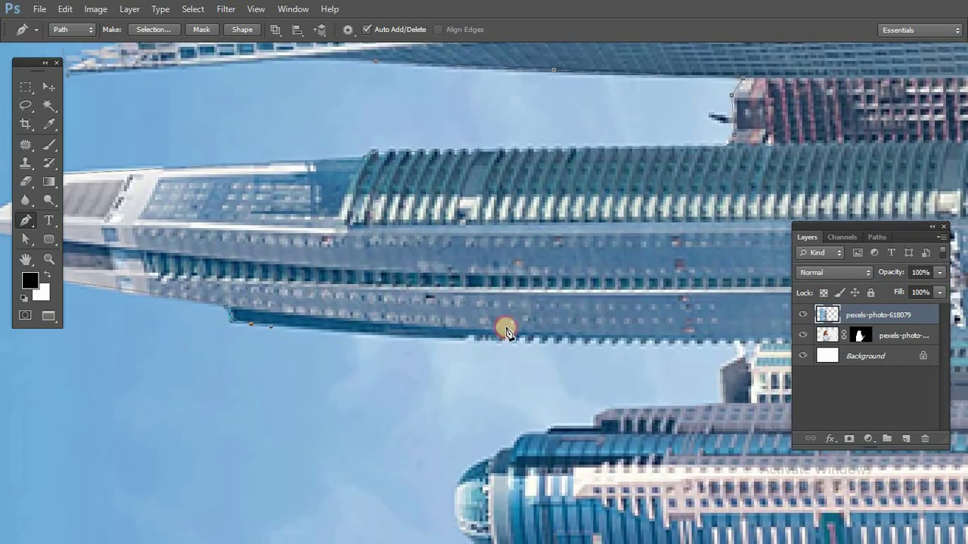
pyautogui.click(553, 341)
pyautogui.keyDown('alt'); pyautogui.click(523, 345); pyautogui.keyUp('alt')
# Extend the path past the second tower, around the blue domed tower, and along the white tower's upper side to its thin spire tip.
pyautogui.moveTo(493, 309); pyautogui.dragTo(229, 236)
pyautogui.moveTo(244, 380); pyautogui.dragTo(588, 275)
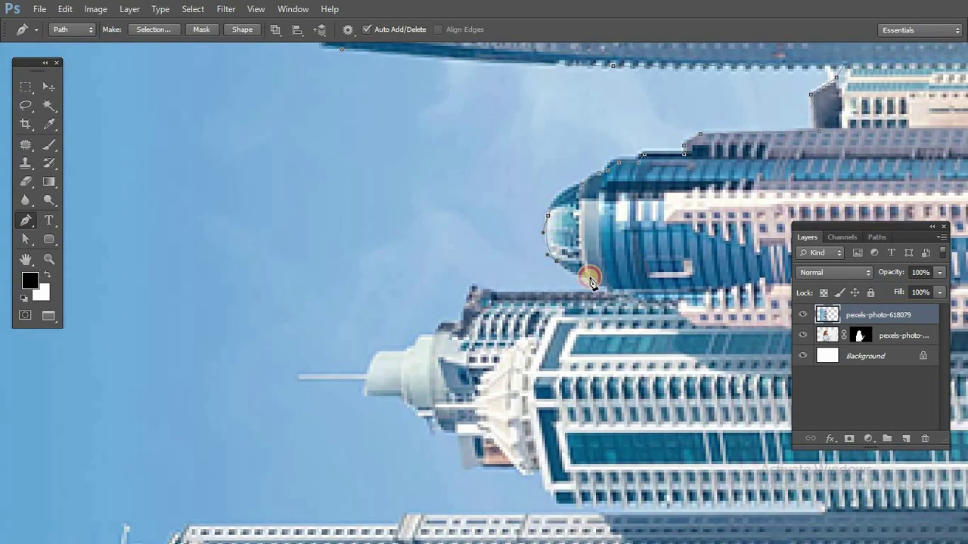
pyautogui.click(469, 304)
pyautogui.click(439, 338)
pyautogui.click(379, 355)
pyautogui.click(296, 379)
# Trace the white tower's underside from its spire along the stepped ledges and lower edge to the large tower beneath it.
pyautogui.click(404, 393)
pyautogui.moveTo(341, 342); pyautogui.dragTo(318, 168)
pyautogui.click(441, 294)
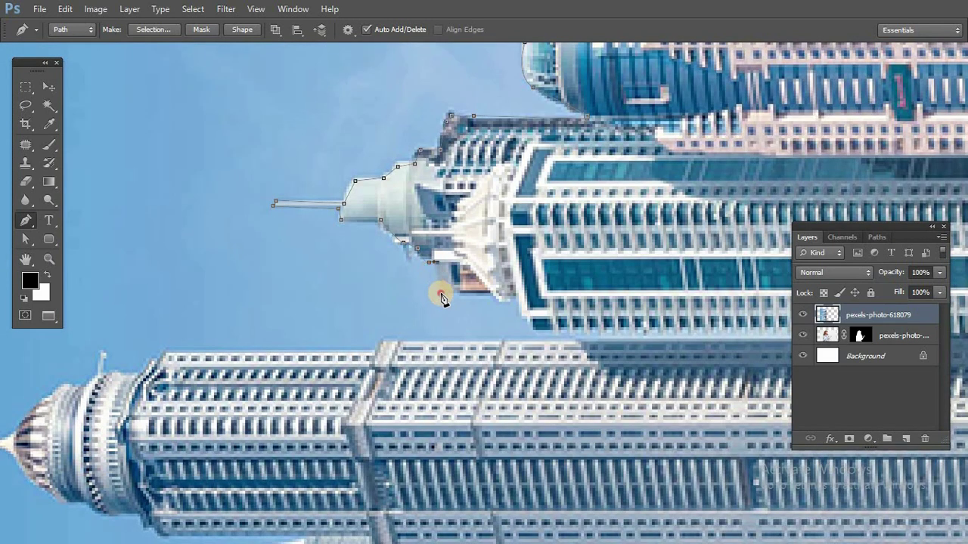
pyautogui.click(497, 299)
pyautogui.click(518, 296)
pyautogui.click(522, 310)
pyautogui.click(531, 320)
pyautogui.click(534, 327)
pyautogui.moveTo(731, 340); pyautogui.dragTo(411, 192)
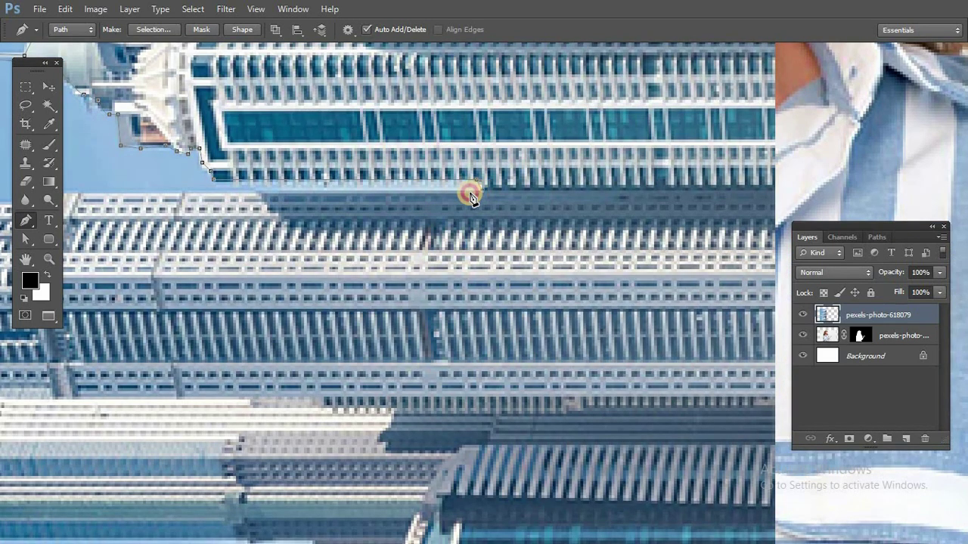
pyautogui.moveTo(595, 188); pyautogui.dragTo(799, 166)
# Trace the large tower's upper edge and stepped shoulder onto the upper curve of its dome.
pyautogui.click(289, 175)
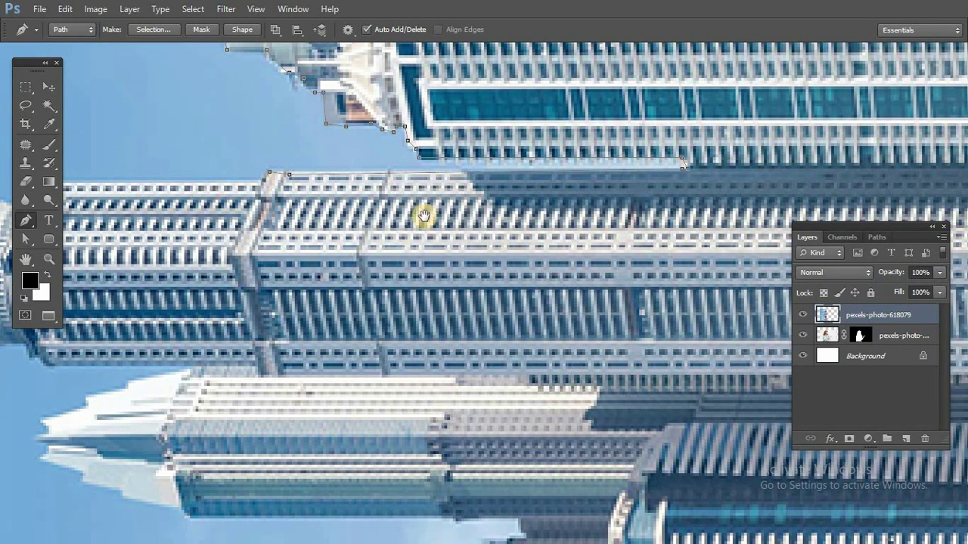
pyautogui.hscroll(-4, 396, 212)
pyautogui.click(362, 203)
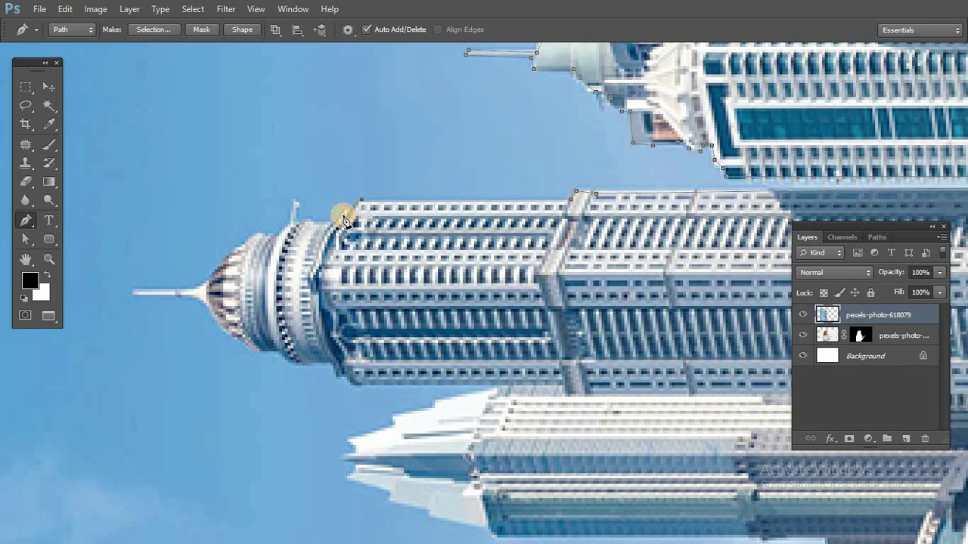
pyautogui.click(343, 219)
pyautogui.click(323, 226)
pyautogui.click(269, 242)
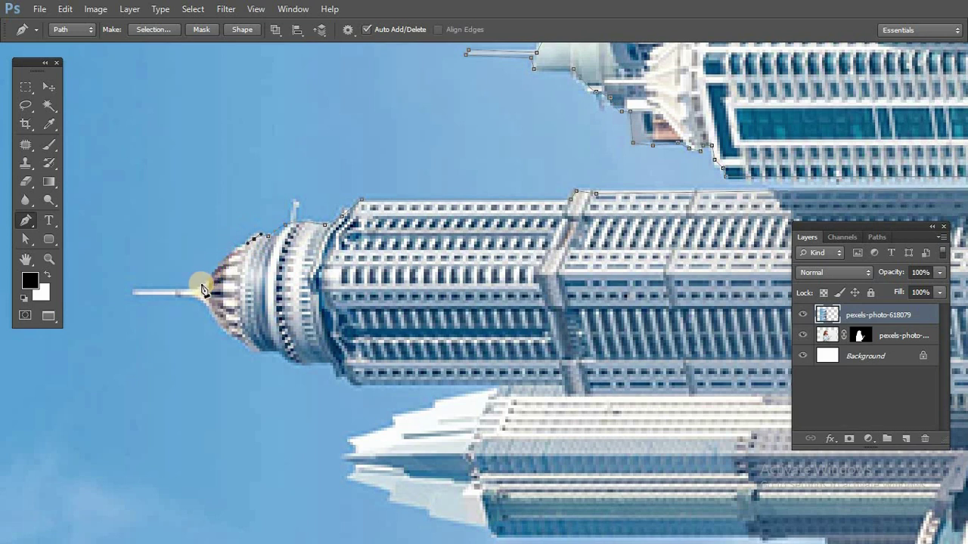
# Take the path around the large tower's spire tip and along the dome's underside to the tower's lower corner.
pyautogui.click(142, 292)
pyautogui.moveTo(212, 312); pyautogui.dragTo(329, 372)
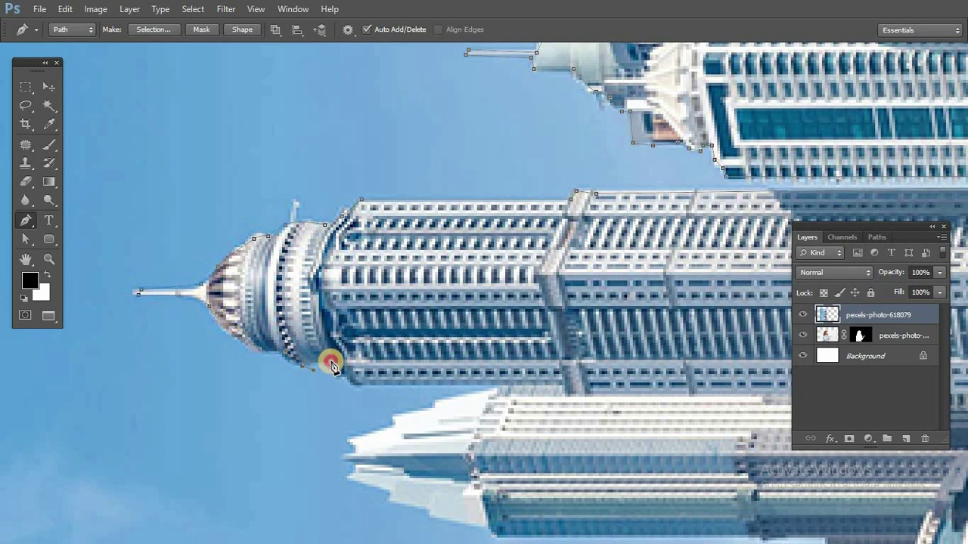
pyautogui.click(331, 362)
pyautogui.click(355, 384)
# Trace the stepped, double-pointed end of the pale tower down to its lower corner.
pyautogui.click(433, 409)
pyautogui.click(394, 417)
pyautogui.click(353, 458)
pyautogui.moveTo(363, 478); pyautogui.dragTo(335, 326)
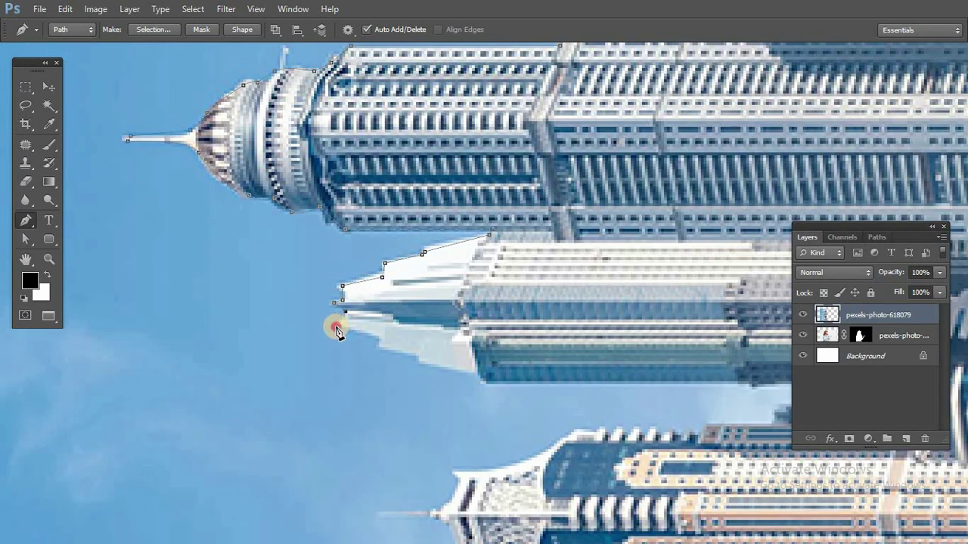
pyautogui.click(336, 327)
pyautogui.click(379, 340)
pyautogui.click(416, 353)
pyautogui.click(489, 383)
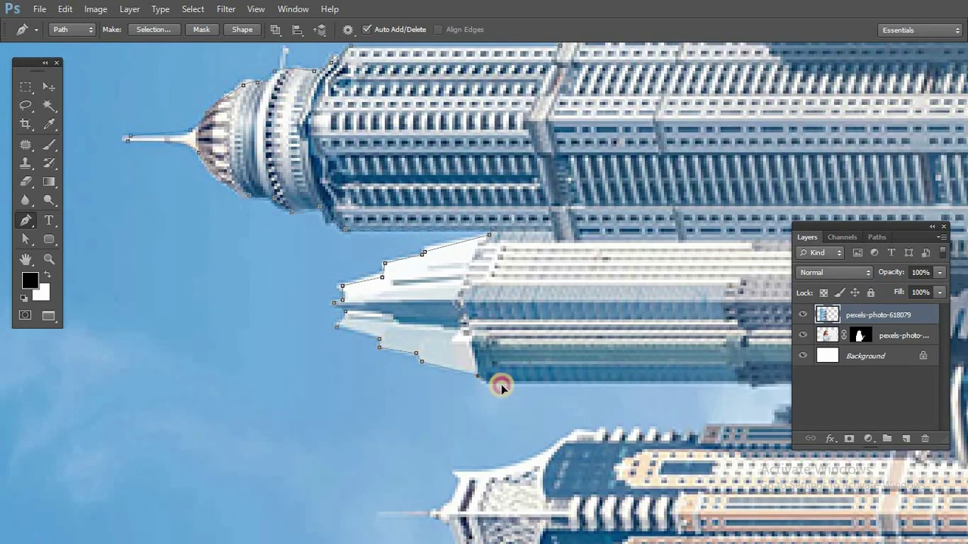
# Follow the pale tower's lower edge and the small stepped buildings to the upper edge of the crowned tower.
pyautogui.moveTo(586, 393); pyautogui.dragTo(416, 320)
pyautogui.click(589, 310)
pyautogui.click(655, 324)
pyautogui.click(606, 345)
pyautogui.click(543, 347)
pyautogui.click(409, 356)
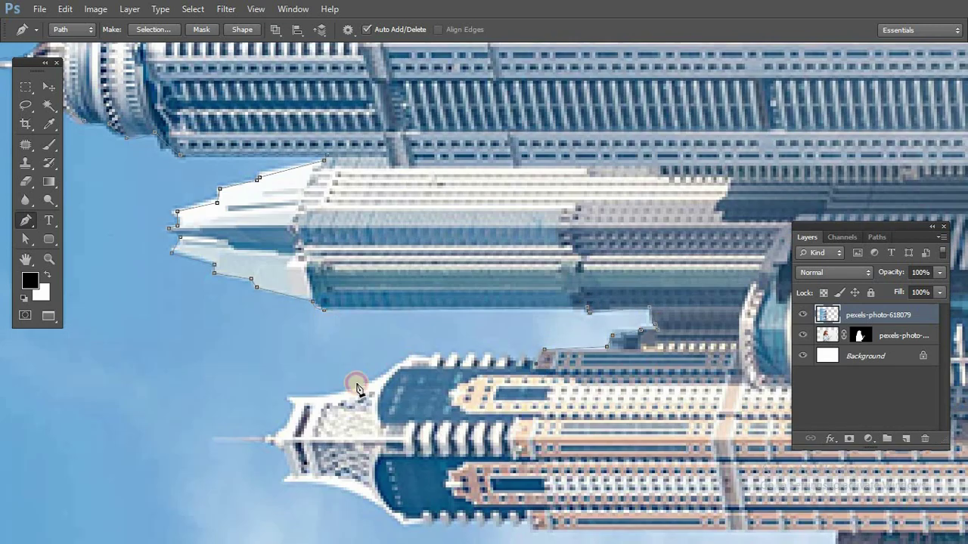
# Trace the crowned tower around its flared end and along its curved underside.
pyautogui.moveTo(297, 399); pyautogui.dragTo(387, 174)
pyautogui.click(385, 170)
pyautogui.click(371, 255)
pyautogui.click(498, 292)
pyautogui.click(613, 291)
pyautogui.click(633, 300)
pyautogui.moveTo(756, 328); pyautogui.dragTo(581, 277)
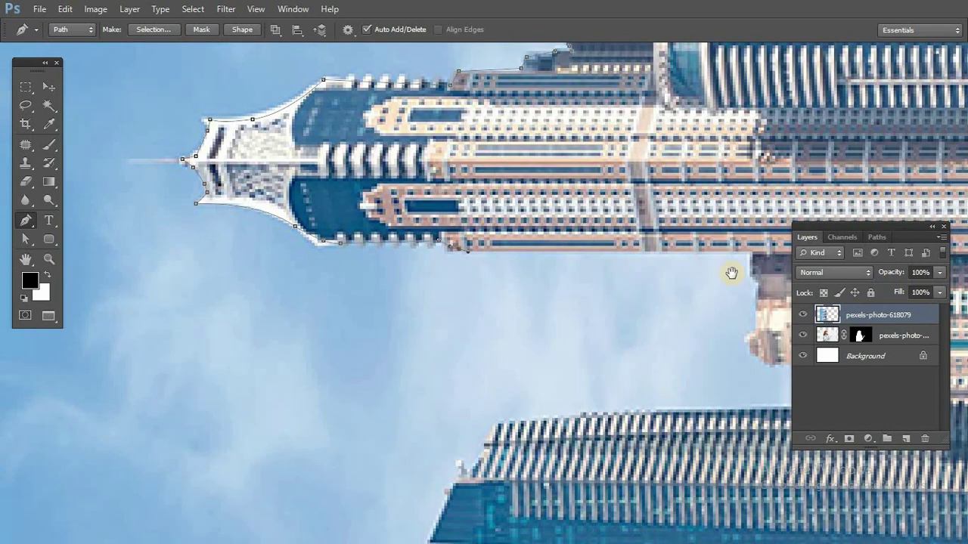
# Continue the path around the rounded end of the peach building to the slanted blue tower.
pyautogui.moveTo(732, 275); pyautogui.dragTo(544, 196)
pyautogui.click(569, 175)
pyautogui.click(565, 198)
pyautogui.click(569, 242)
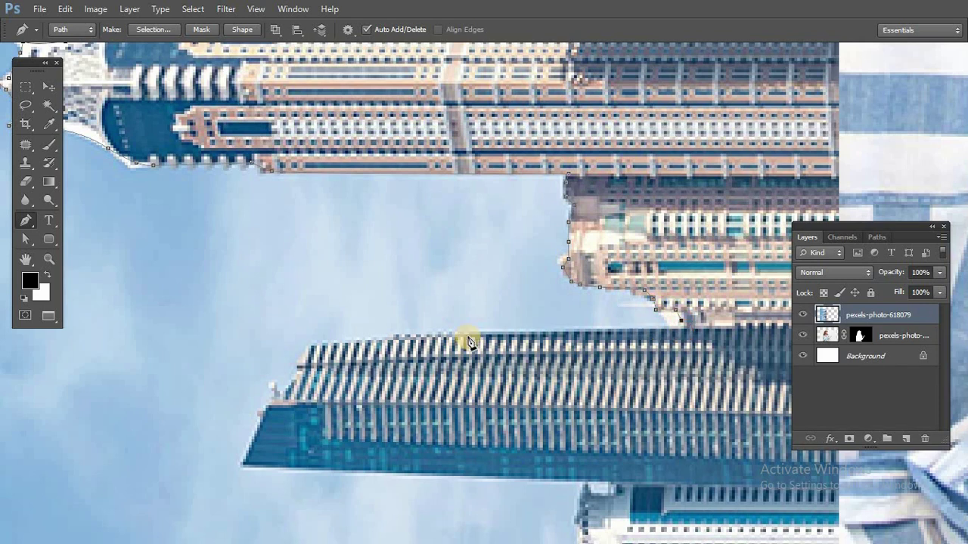
# Trace the upper edge and slanted end of the blue tower.
pyautogui.click(297, 370)
pyautogui.click(282, 398)
pyautogui.click(271, 403)
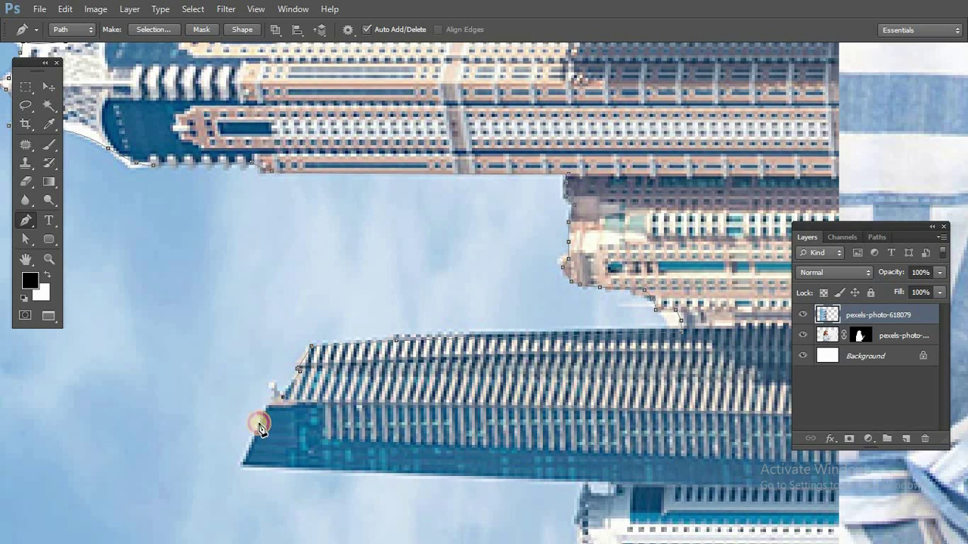
pyautogui.moveTo(296, 439); pyautogui.dragTo(438, 258)
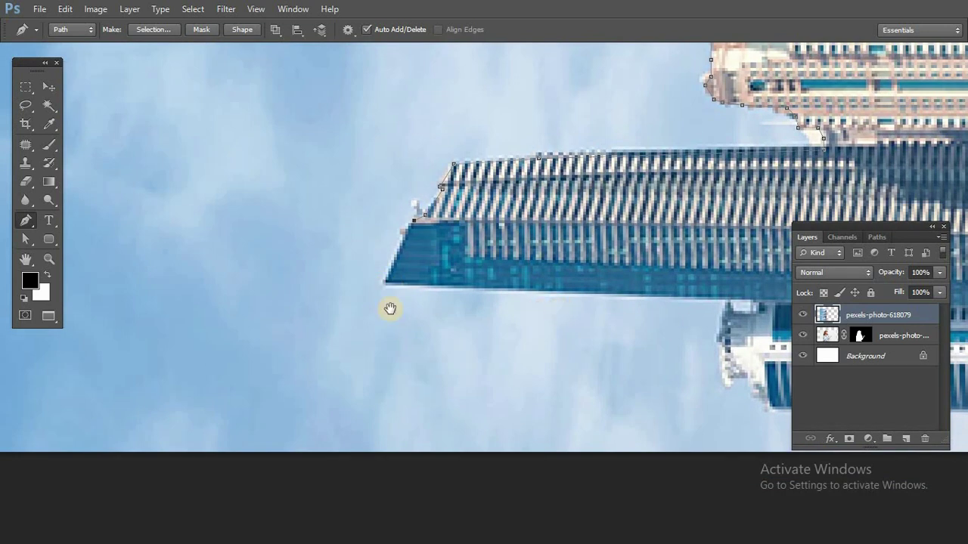
# Trace the blue tower's lower edge and the small white building beneath it to the photo's edge over the woman.
pyautogui.hscroll(5, 390, 308)
pyautogui.click(470, 299)
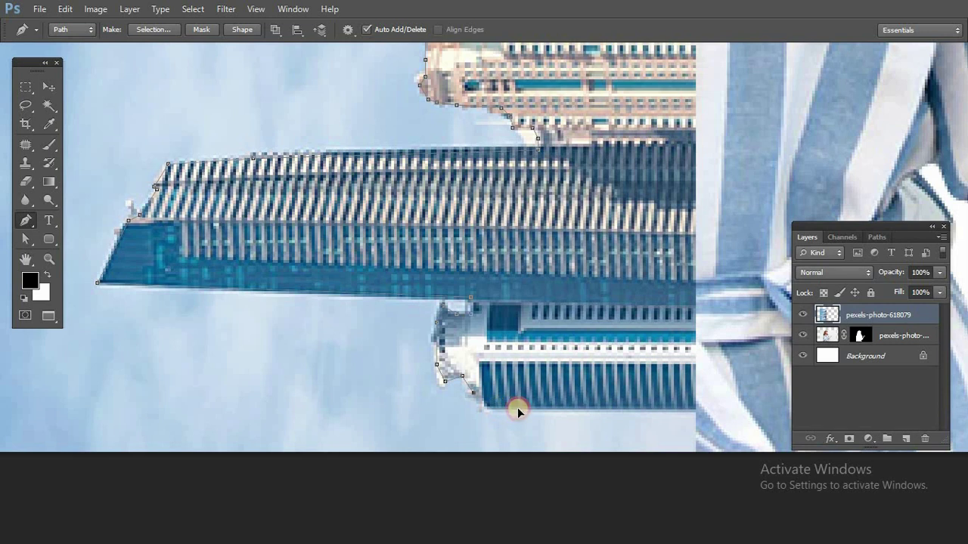
pyautogui.moveTo(479, 405); pyautogui.dragTo(518, 409)
pyautogui.moveTo(592, 402); pyautogui.dragTo(366, 297)
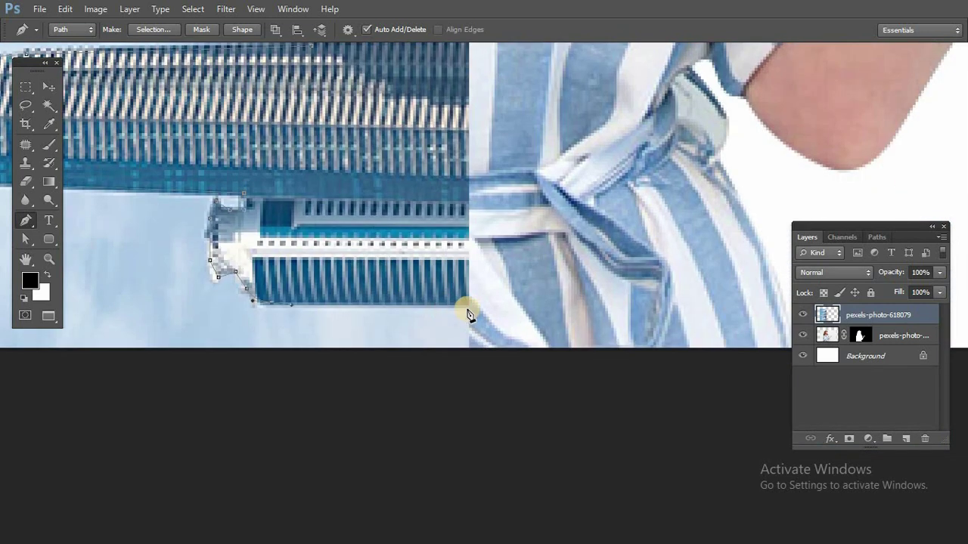
pyautogui.click(468, 308)
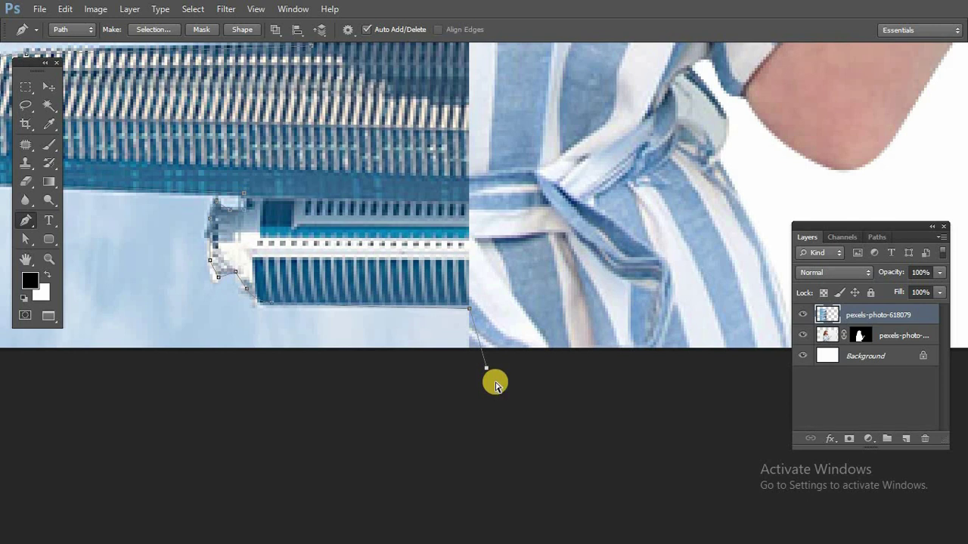
# Extend the path loosely below the canvas and around the lower sky corner of the skyline photo.
pyautogui.hotkey('ctrl', '-')
pyautogui.hotkey('ctrl', '-')
pyautogui.hotkey('ctrl', '-')
pyautogui.hotkey('ctrl', '-')
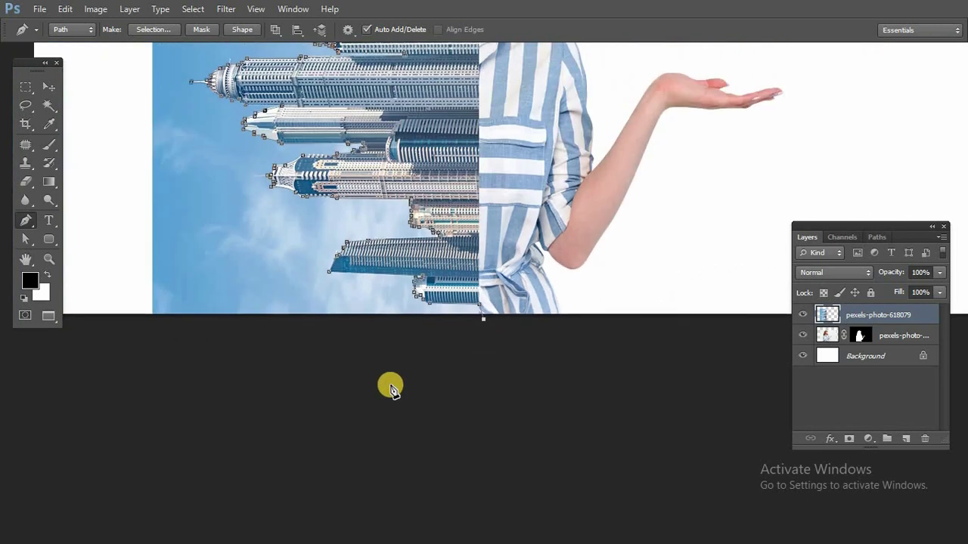
pyautogui.moveTo(530, 274); pyautogui.dragTo(596, 137)
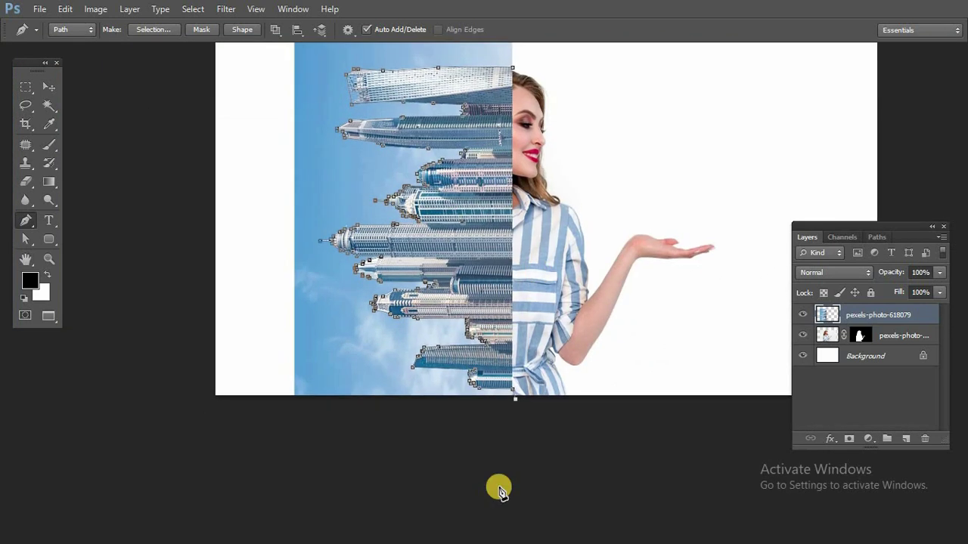
pyautogui.click(431, 451)
pyautogui.click(295, 437)
pyautogui.click(268, 375)
# Run the path loosely up the sky side and over the top of the skyline photo, and convert it into a selection.
pyautogui.moveTo(264, 384); pyautogui.dragTo(273, 543)
pyautogui.click(259, 235)
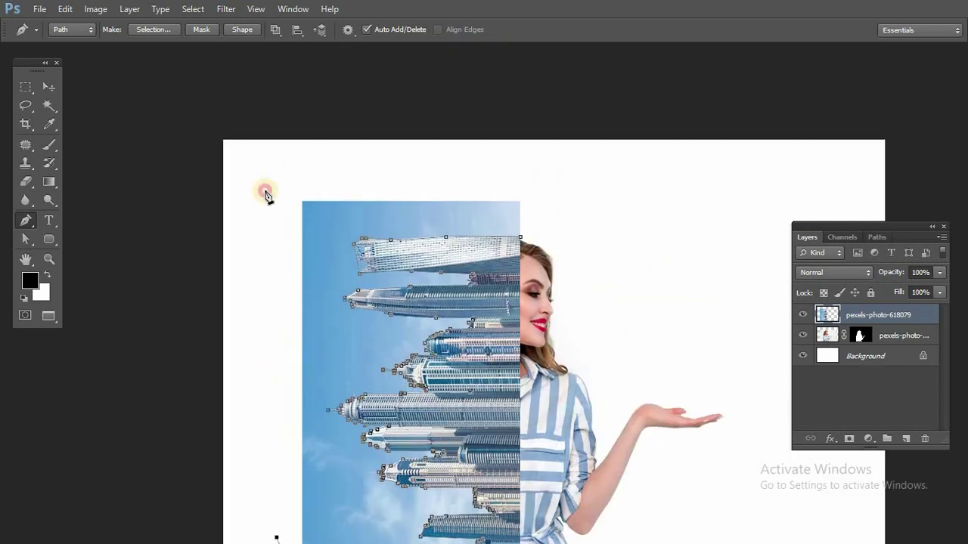
pyautogui.click(279, 168)
pyautogui.click(485, 164)
pyautogui.click(549, 207)
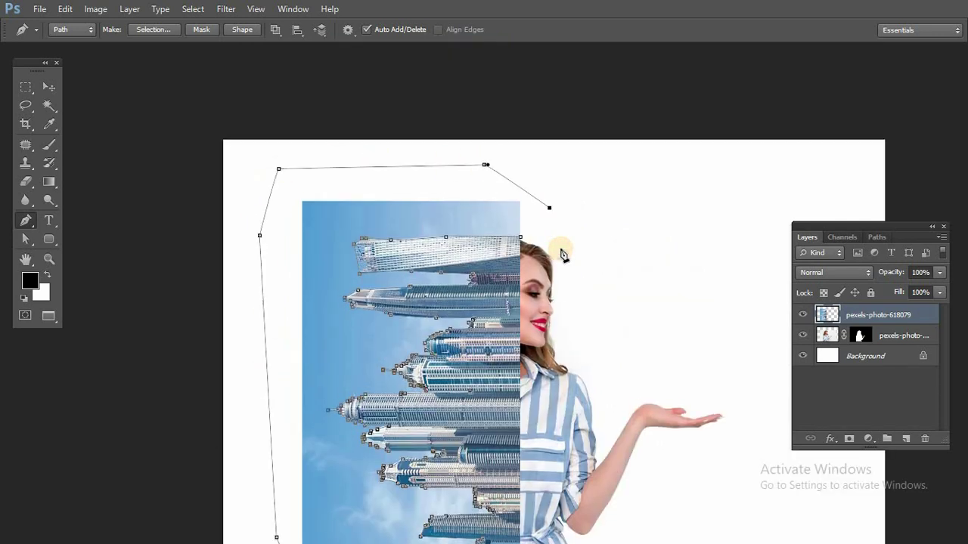
pyautogui.hotkey('ctrl', 'Return')
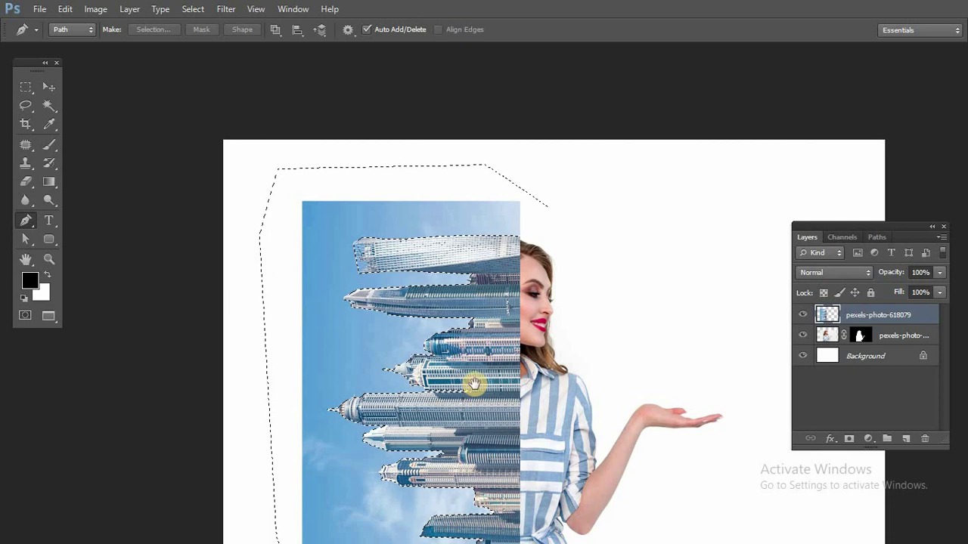
# Open Refine Edge for the sky selection and set its view mode to Marching Ants.
pyautogui.moveTo(480, 295); pyautogui.dragTo(485, 211)
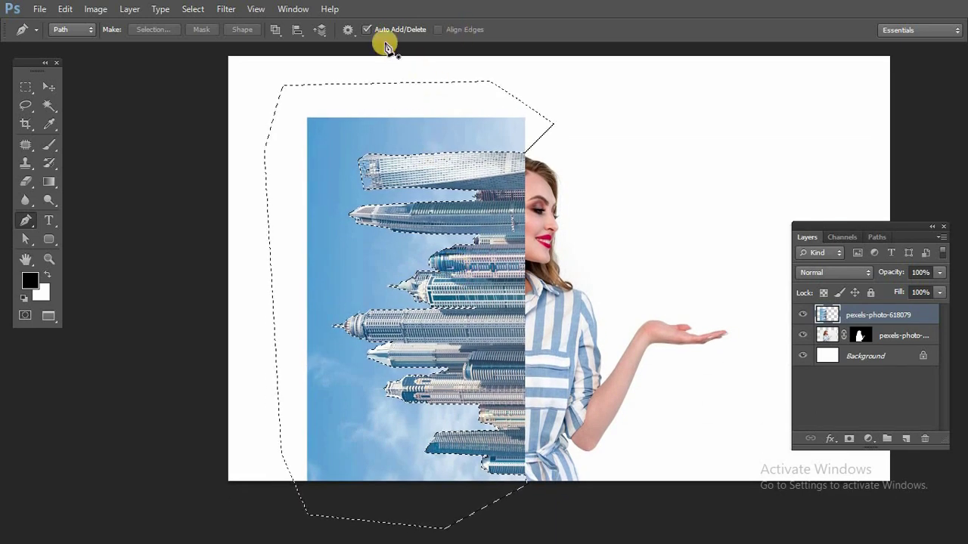
pyautogui.click(25, 86)
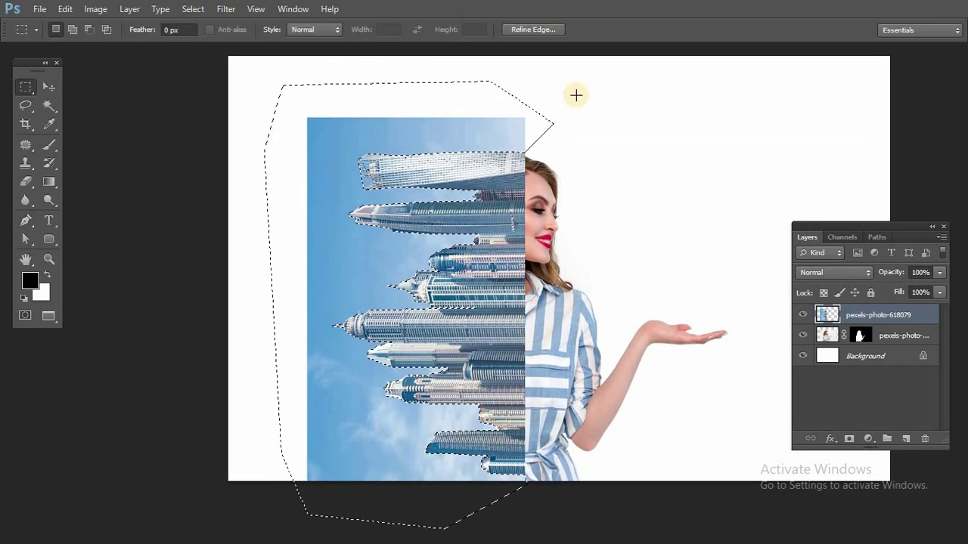
pyautogui.click(531, 29)
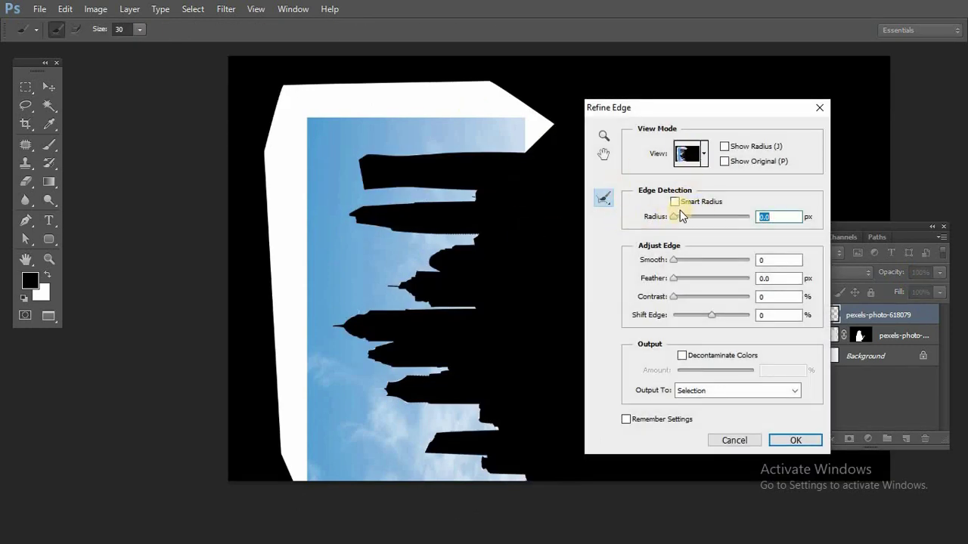
pyautogui.click(703, 157)
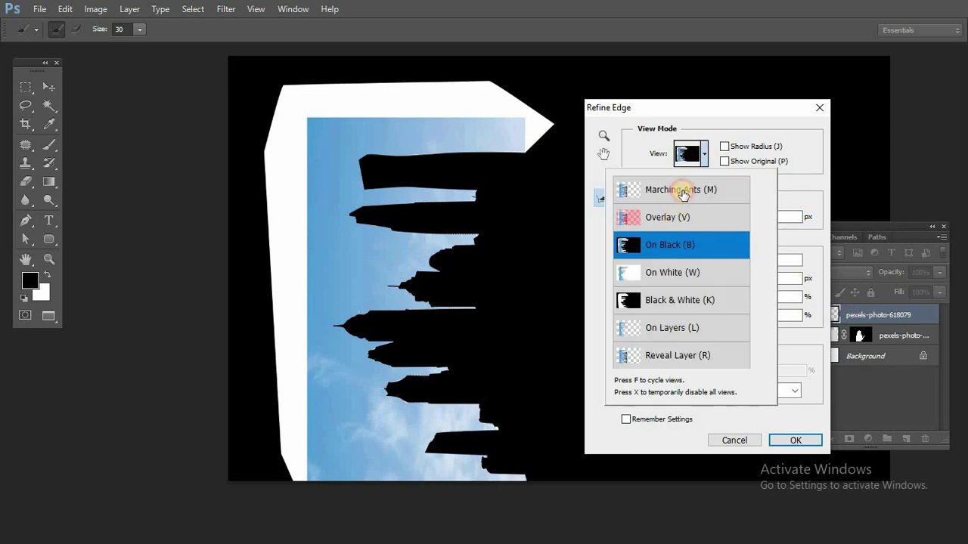
pyautogui.click(683, 193)
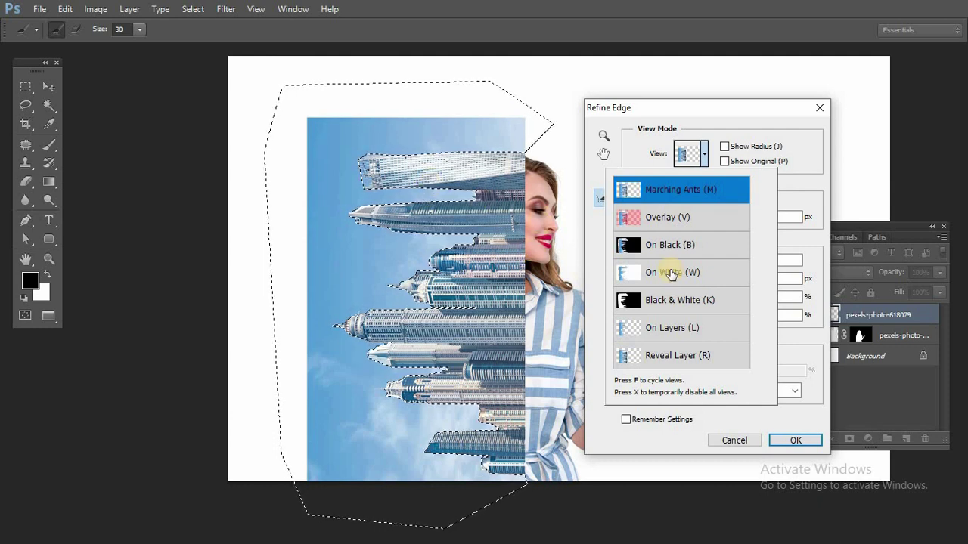
pyautogui.click(638, 199)
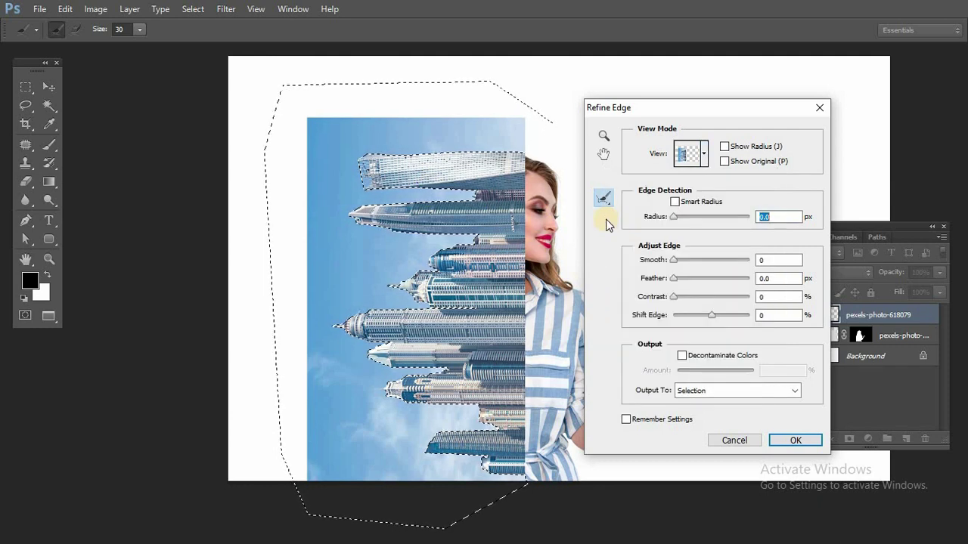
# Brush over the uppermost tower's jagged end with the size 30 Refine Radius tool to refine the selection edge.
pyautogui.hotkey('ctrl', '+')
pyautogui.hotkey('ctrl', '+')
pyautogui.hotkey('ctrl', '+')
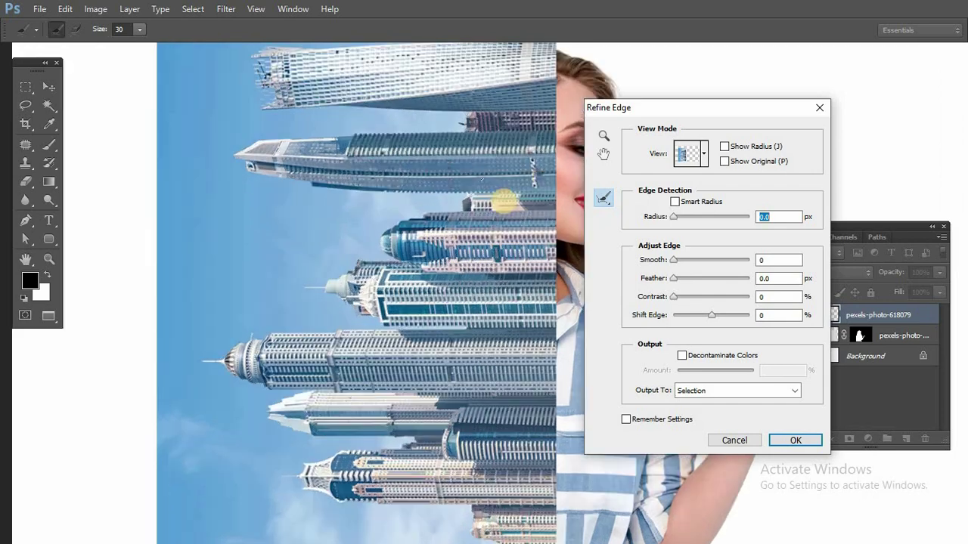
pyautogui.moveTo(406, 292); pyautogui.dragTo(521, 439)
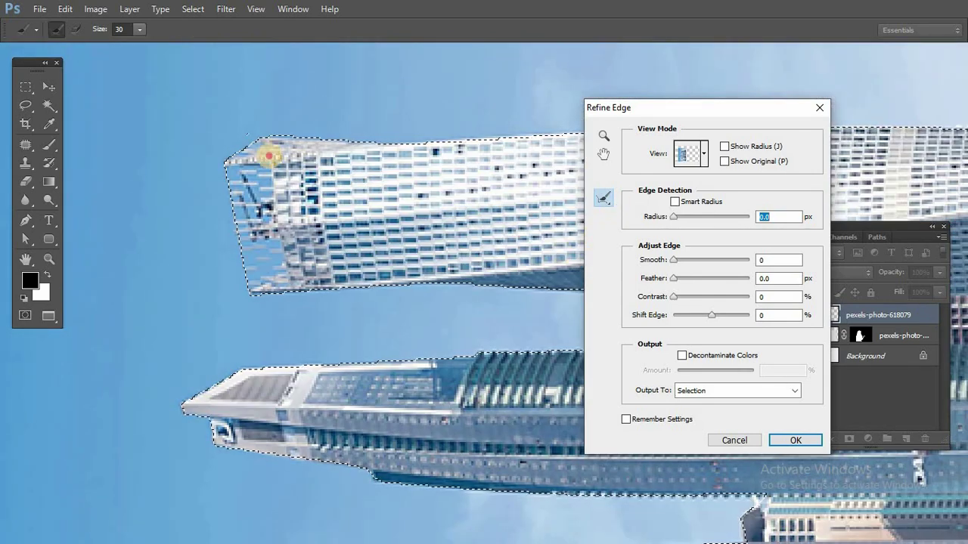
pyautogui.moveTo(268, 155); pyautogui.dragTo(259, 280)
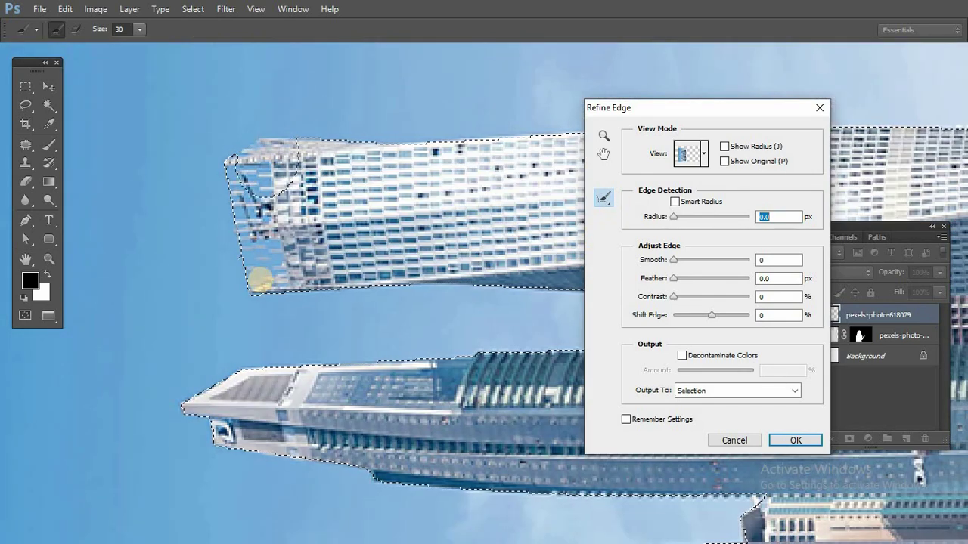
pyautogui.moveTo(277, 175); pyautogui.dragTo(273, 283)
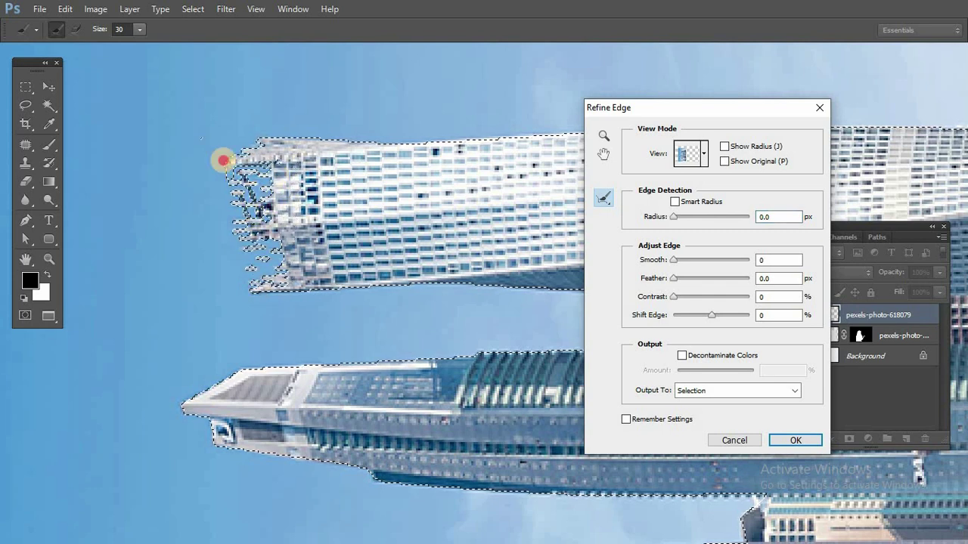
pyautogui.click(224, 161)
# Refine the selection edge around the second tower's pointed tip and the domed and spired towers below it with the Refine Radius tool.
pyautogui.moveTo(230, 437); pyautogui.dragTo(258, 255)
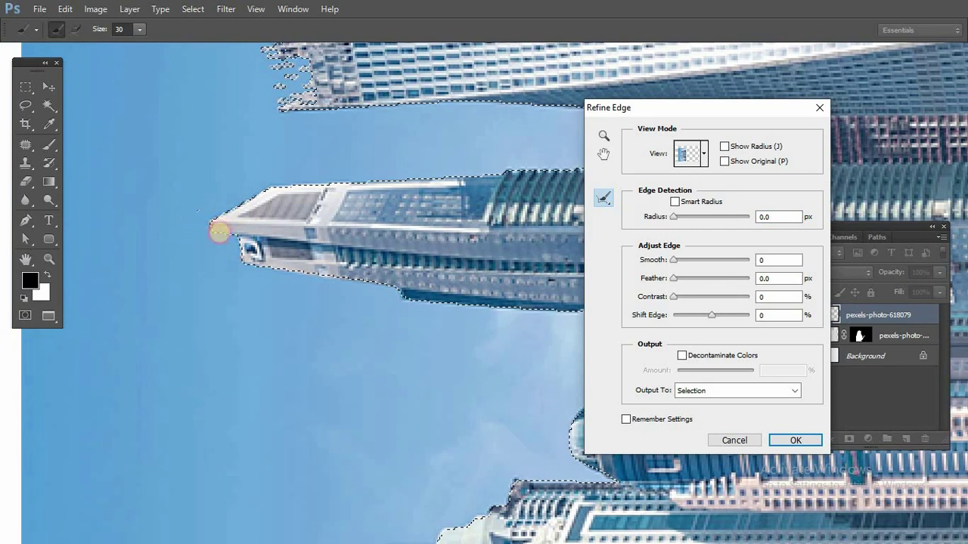
pyautogui.click(219, 233)
pyautogui.click(314, 178)
pyautogui.moveTo(380, 354); pyautogui.dragTo(179, 142)
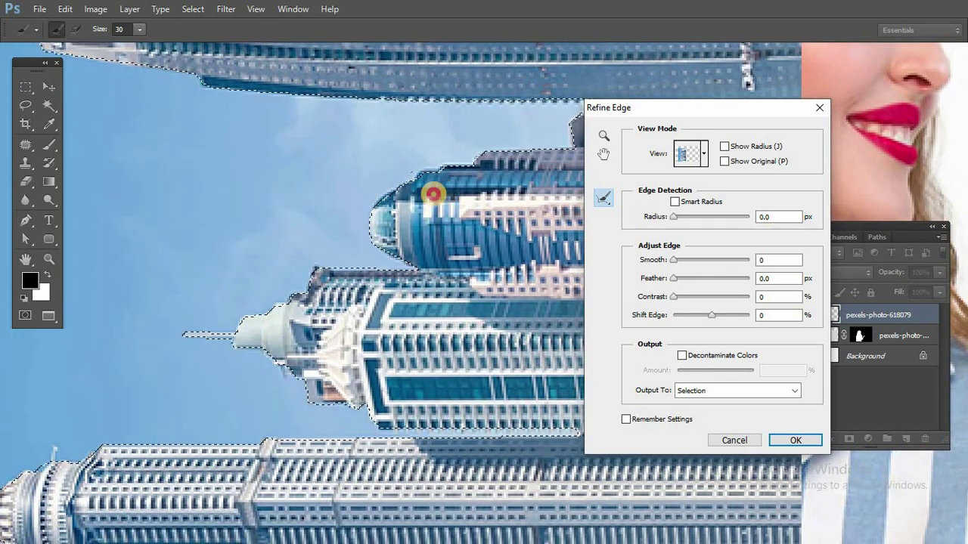
pyautogui.click(433, 195)
pyautogui.moveTo(238, 389); pyautogui.dragTo(532, 129)
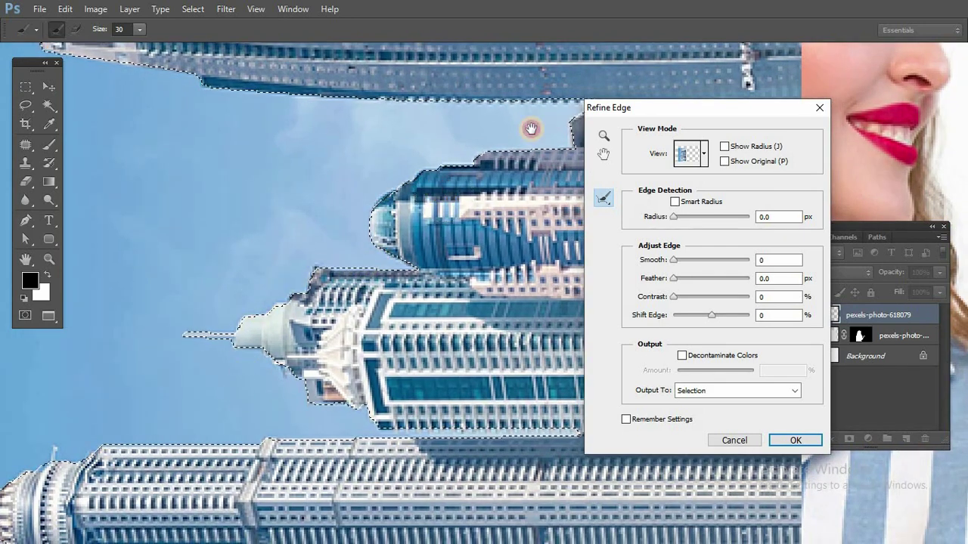
pyautogui.click(240, 223)
# Brush the Refine Radius tool over the tips of the lower towers, down to the slanted end of the striped blue tower.
pyautogui.moveTo(350, 399); pyautogui.dragTo(207, 189)
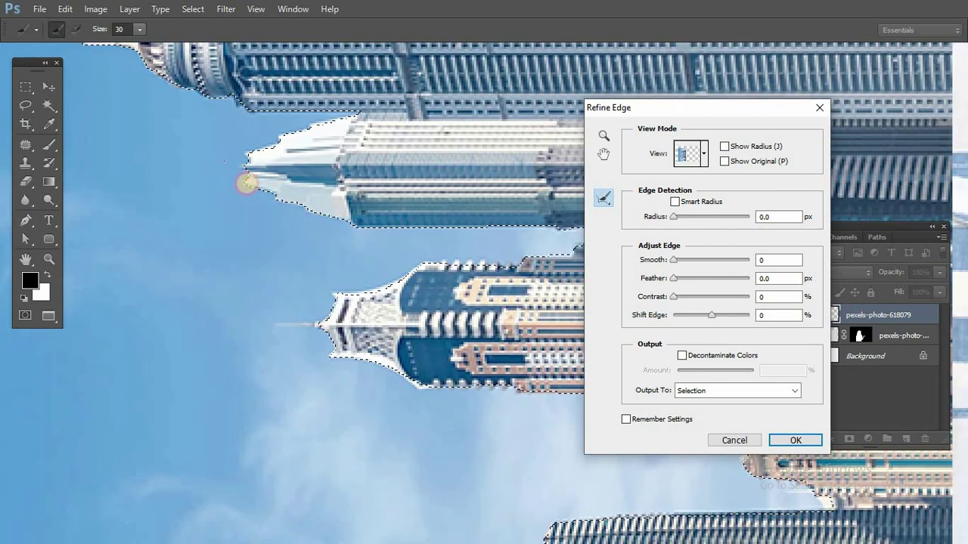
pyautogui.click(283, 232)
pyautogui.moveTo(305, 333); pyautogui.dragTo(247, 232)
pyautogui.click(231, 223)
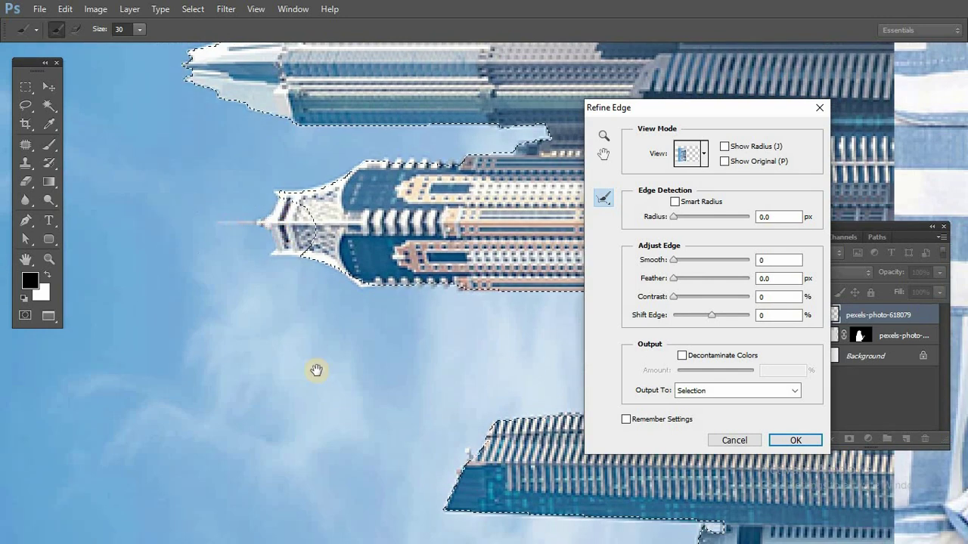
pyautogui.moveTo(469, 469); pyautogui.dragTo(376, 299)
pyautogui.click(373, 311)
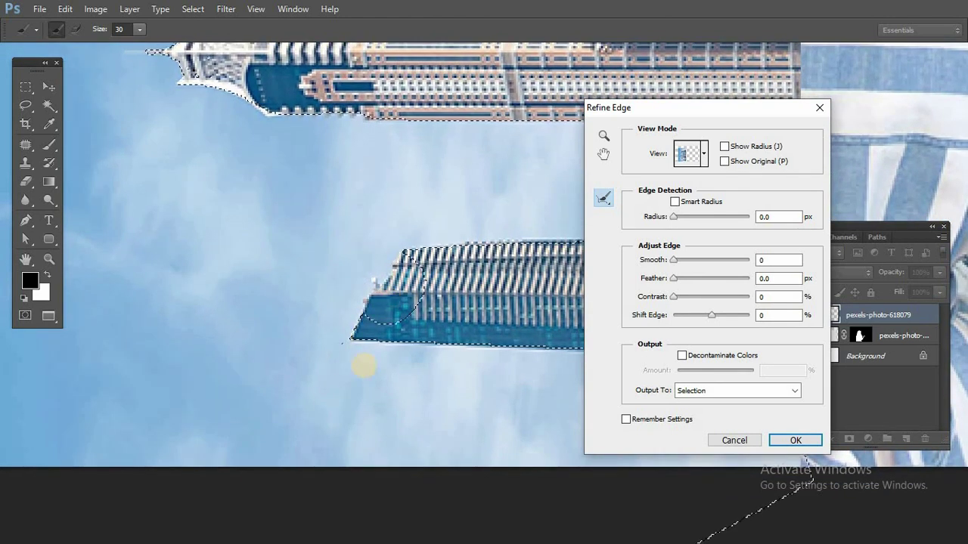
pyautogui.click(390, 272)
pyautogui.scroll(-2, 328, 292)
pyautogui.hscroll(3, 328, 292)
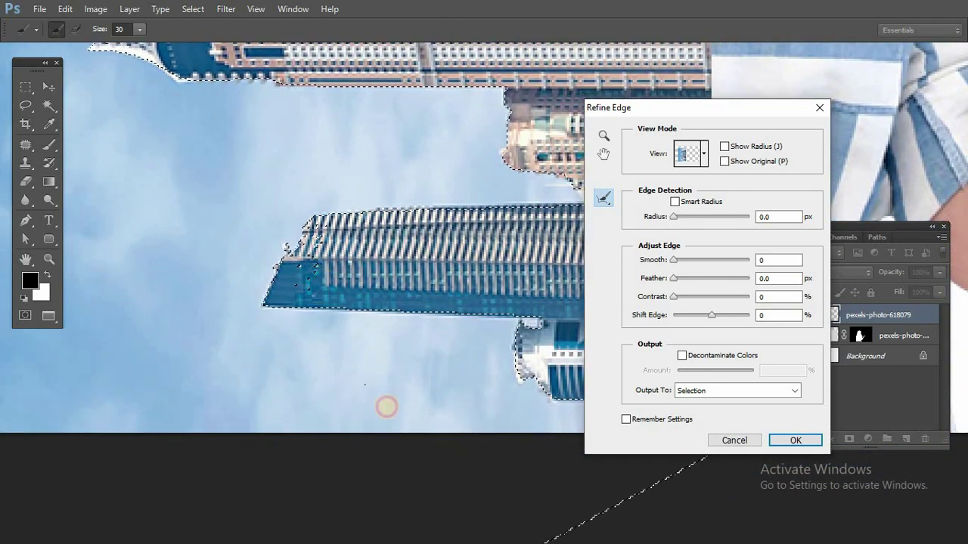
# Check the selection along the lowest buildings and apply Refine Edge with Selection as the output.
pyautogui.moveTo(406, 382); pyautogui.dragTo(2, 198)
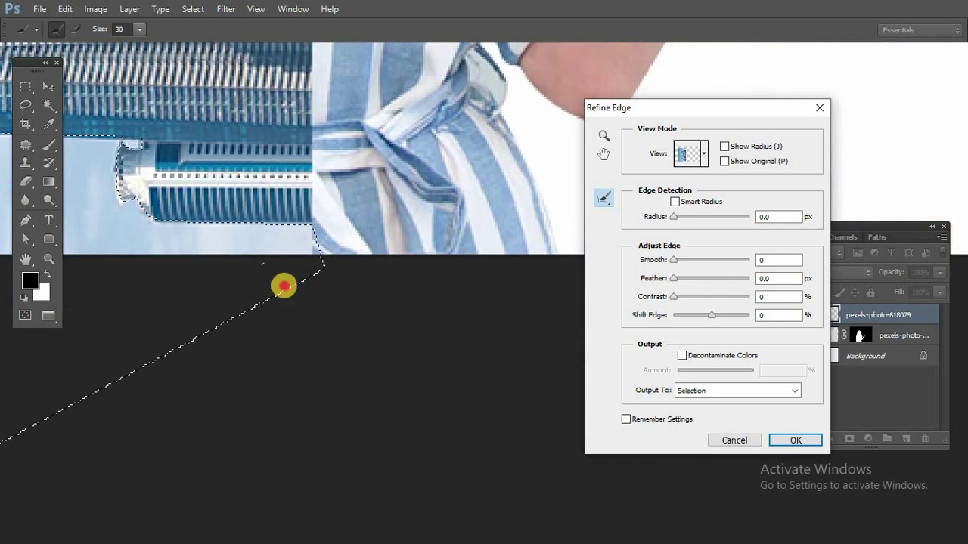
pyautogui.moveTo(357, 266); pyautogui.dragTo(411, 471)
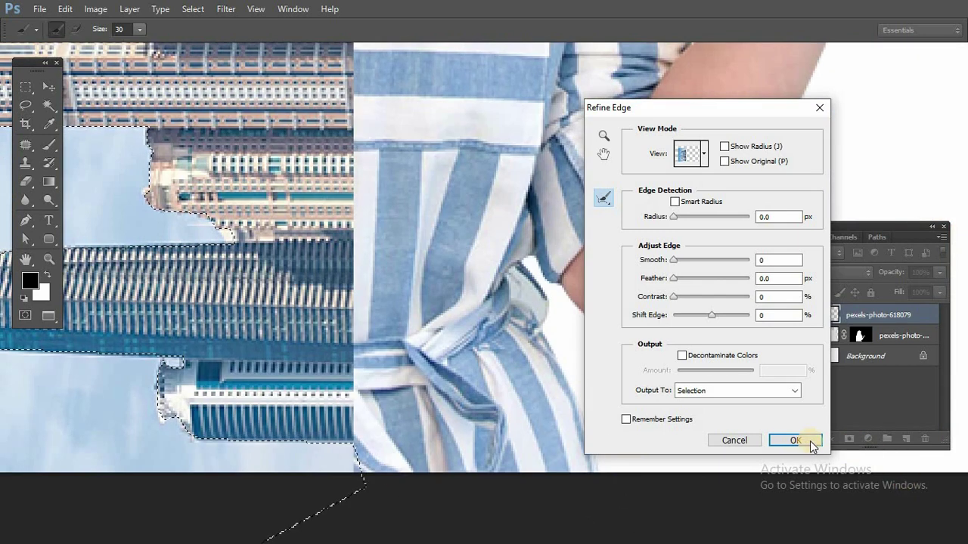
pyautogui.doubleClick(49, 259)
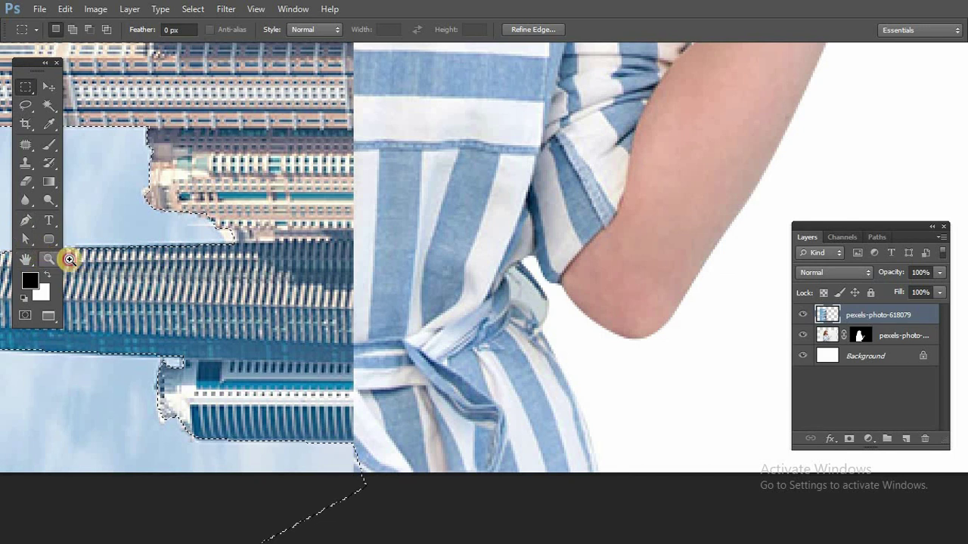
# Try to mask the skyline layer with the refined selection.
pyautogui.moveTo(488, 381); pyautogui.dragTo(559, 497)
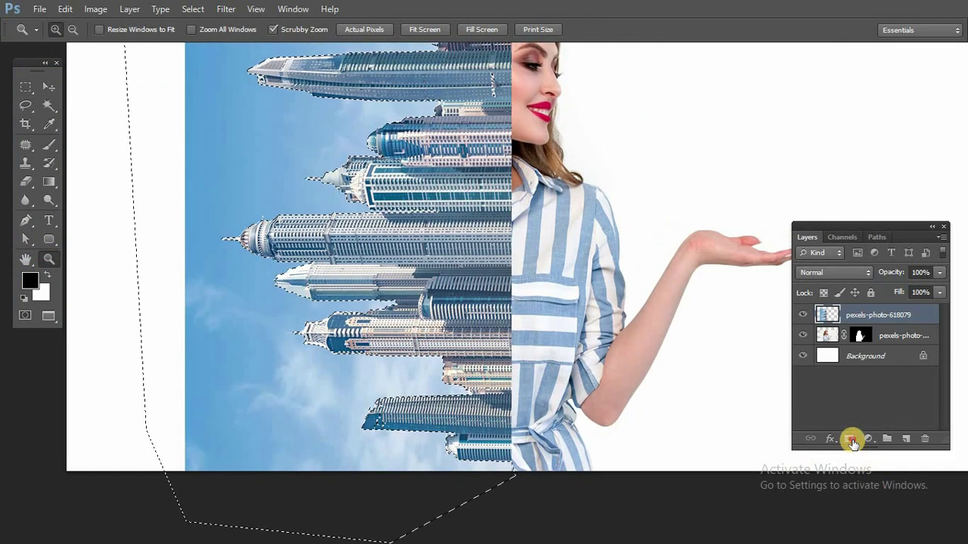
pyautogui.moveTo(565, 326); pyautogui.dragTo(590, 485)
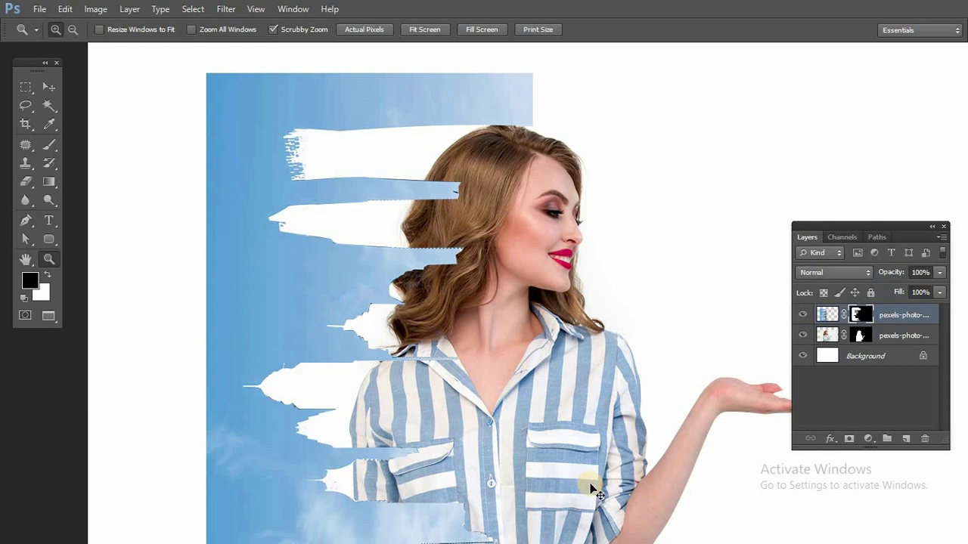
pyautogui.hotkey('ctrl', 'z')
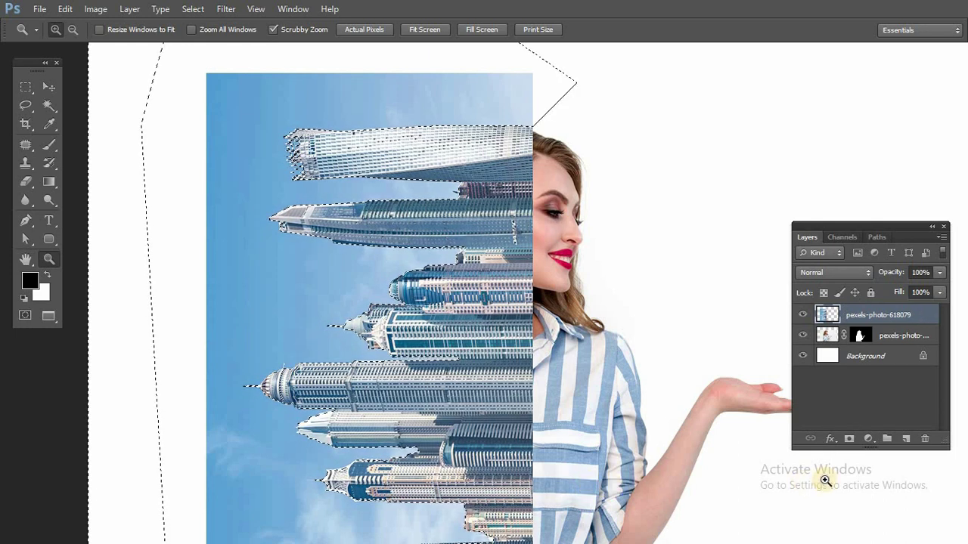
# Add an inverted layer mask to the skyline layer that hides the selected sky and keeps the buildings.
pyautogui.click(848, 439)
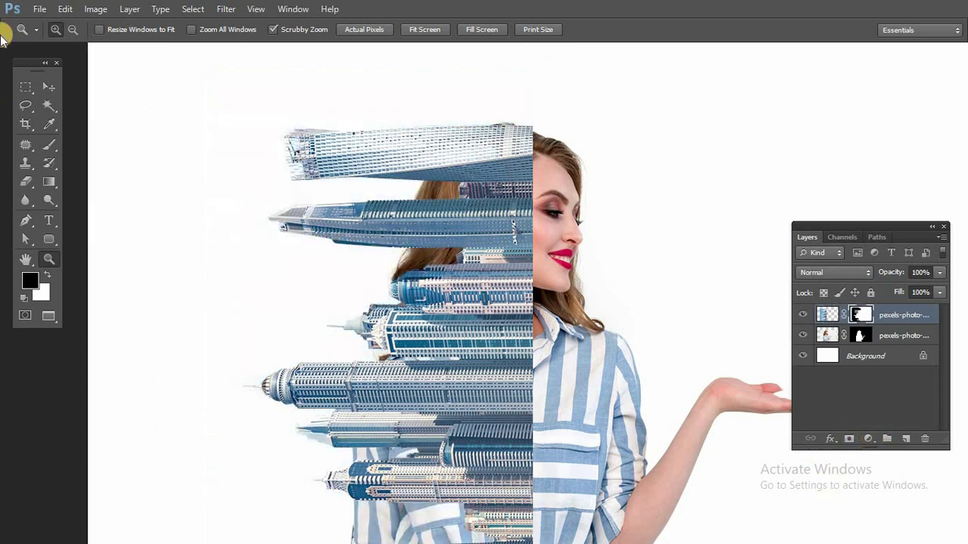
pyautogui.click(29, 86)
pyautogui.click(41, 89)
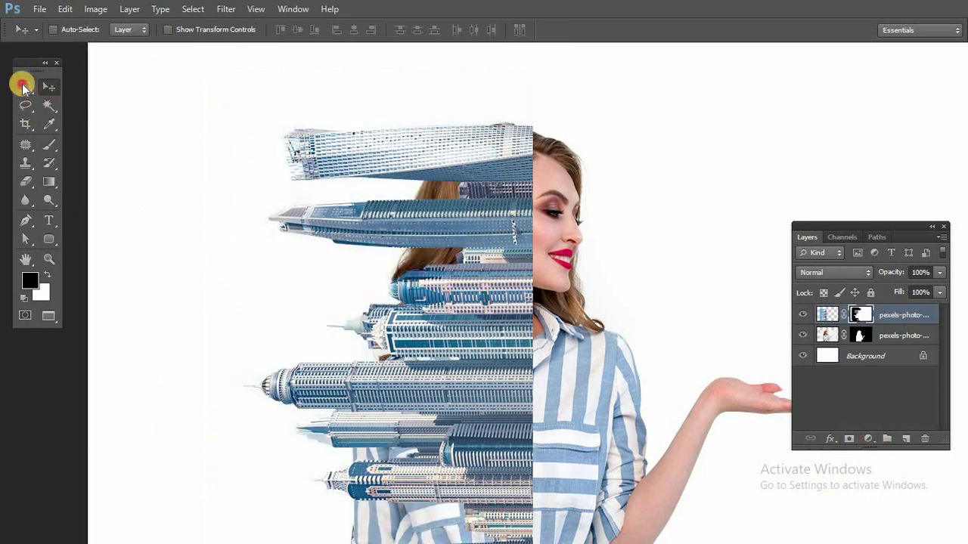
pyautogui.click(23, 86)
pyautogui.moveTo(465, 309); pyautogui.dragTo(449, 218)
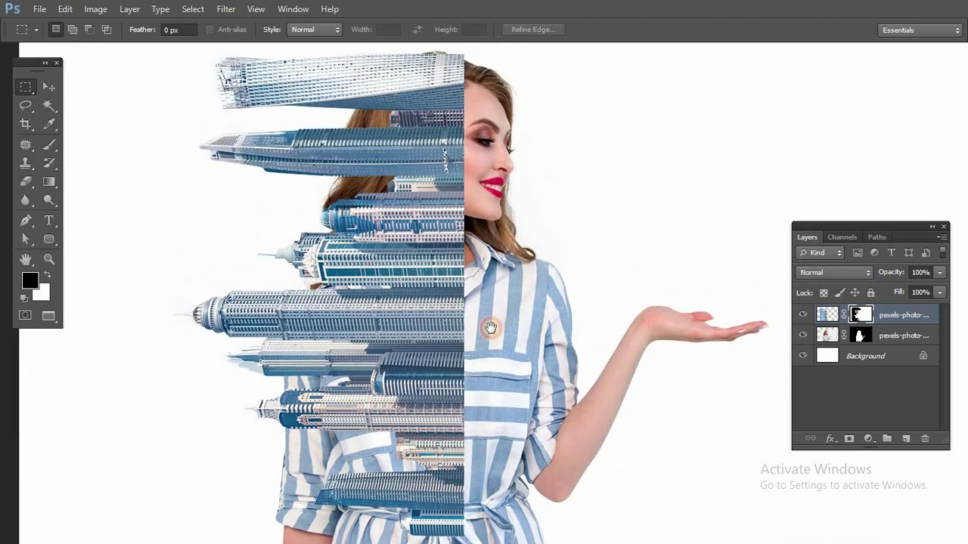
pyautogui.moveTo(484, 325); pyautogui.dragTo(502, 378)
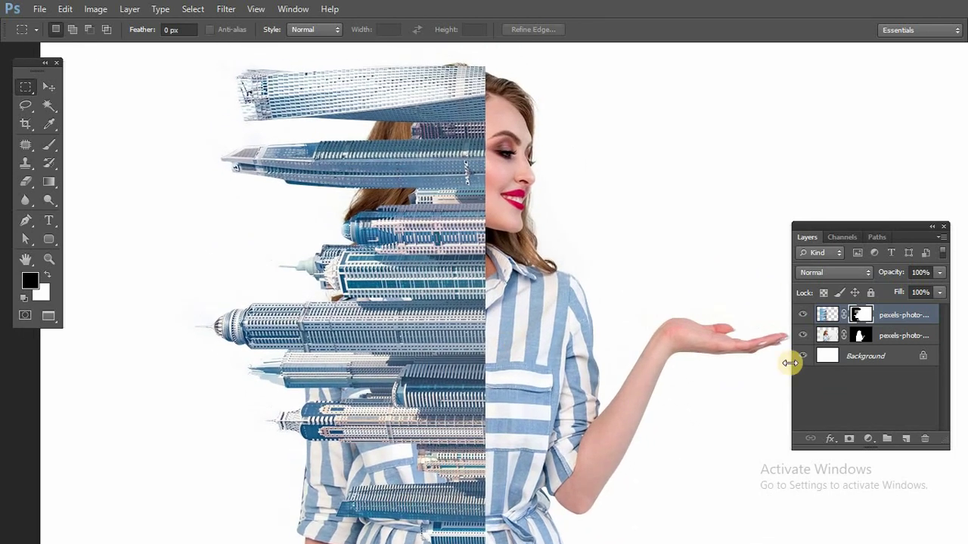
# Compare the woman and skyline layers by toggling their visibility, and make the woman layer's mask active.
pyautogui.click(805, 341)
pyautogui.click(806, 341)
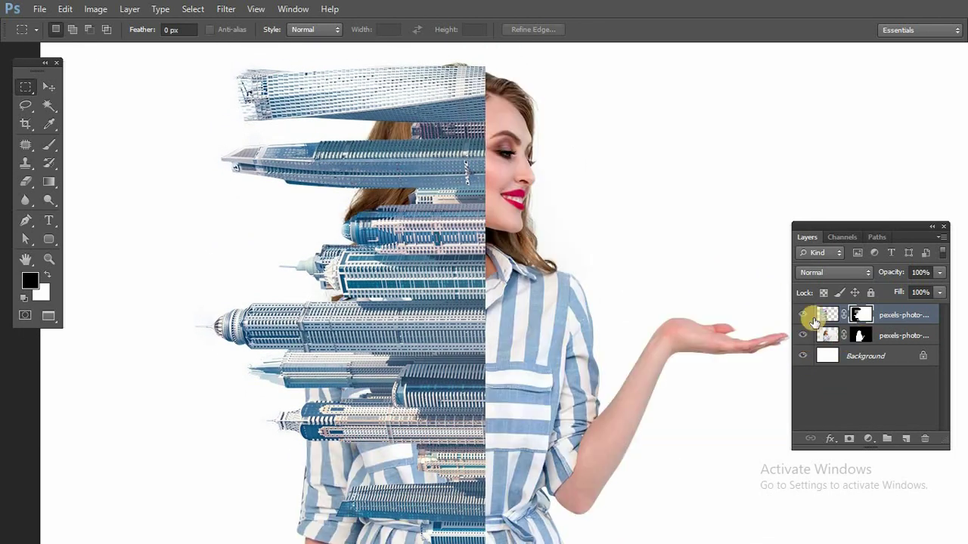
pyautogui.click(861, 335)
pyautogui.click(804, 316)
pyautogui.click(803, 316)
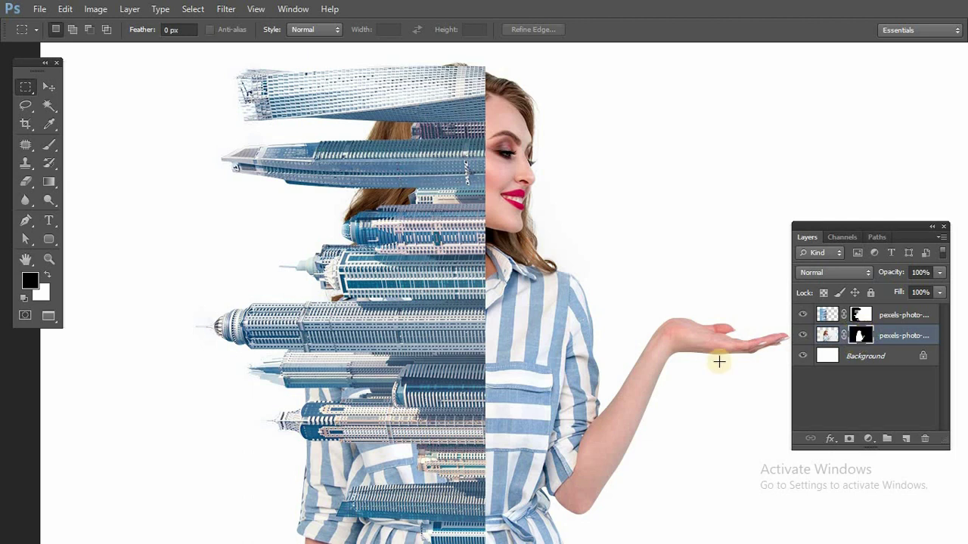
# Set up the Brush tool with 76% flow, 68% opacity and black (000000) as the foreground color.
pyautogui.press('b')
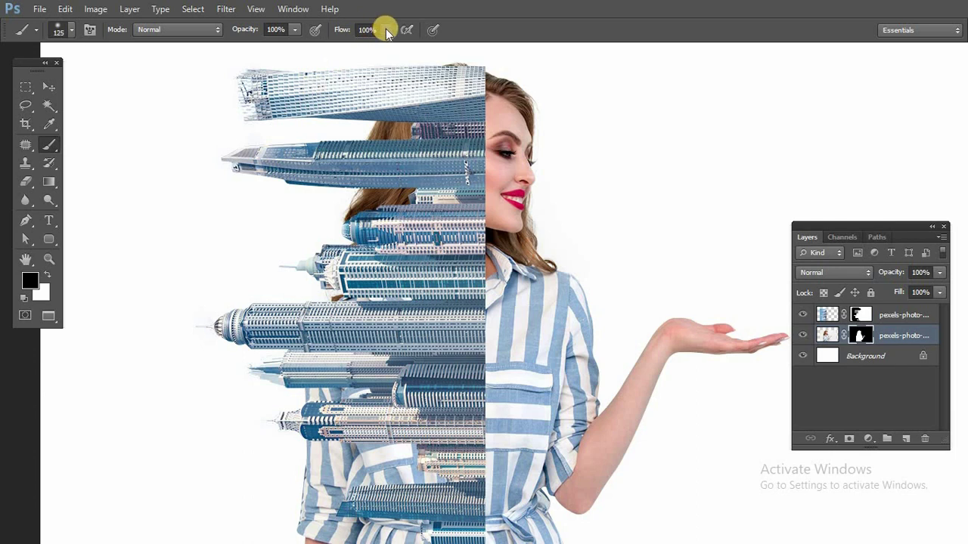
pyautogui.click(369, 47)
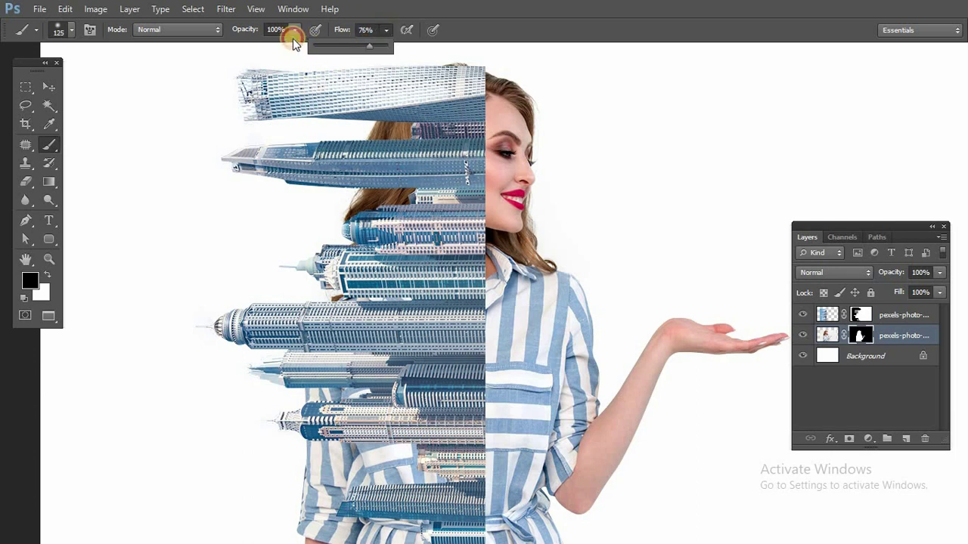
pyautogui.click(293, 38)
pyautogui.click(272, 45)
pyautogui.click(32, 278)
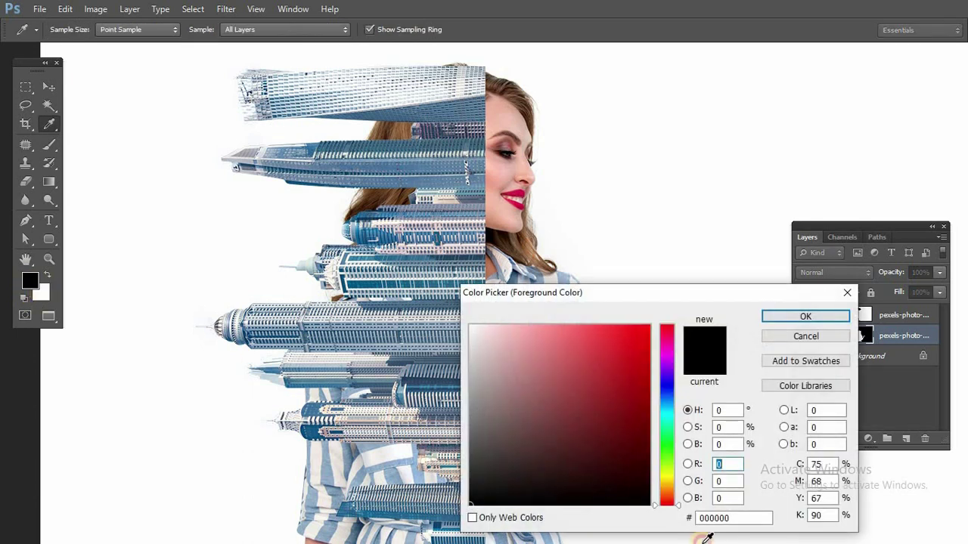
pyautogui.press('Return')
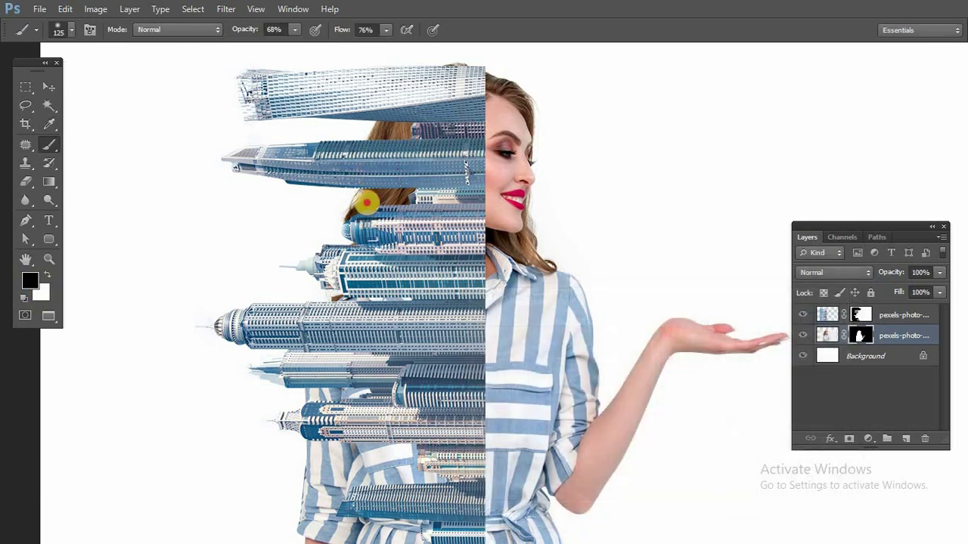
# Paint black on the woman layer's mask to hide her hair and sleeve between and beside the towers.
pyautogui.moveTo(363, 204)
pyautogui.mouseDown()
pyautogui.moveTo(413, 78)
pyautogui.moveTo(340, 313)
pyautogui.moveTo(300, 323)
pyautogui.moveTo(340, 325)
pyautogui.mouseUp()
pyautogui.moveTo(338, 364); pyautogui.dragTo(353, 249)
pyautogui.moveTo(352, 325)
pyautogui.mouseDown()
pyautogui.moveTo(334, 390)
pyautogui.moveTo(333, 303)
pyautogui.mouseUp()
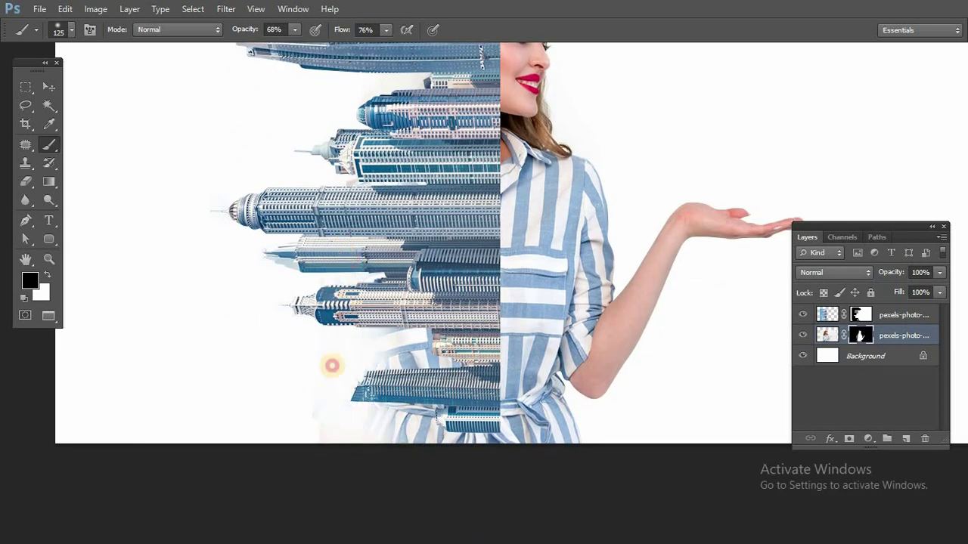
pyautogui.scroll(3, 304, 115)
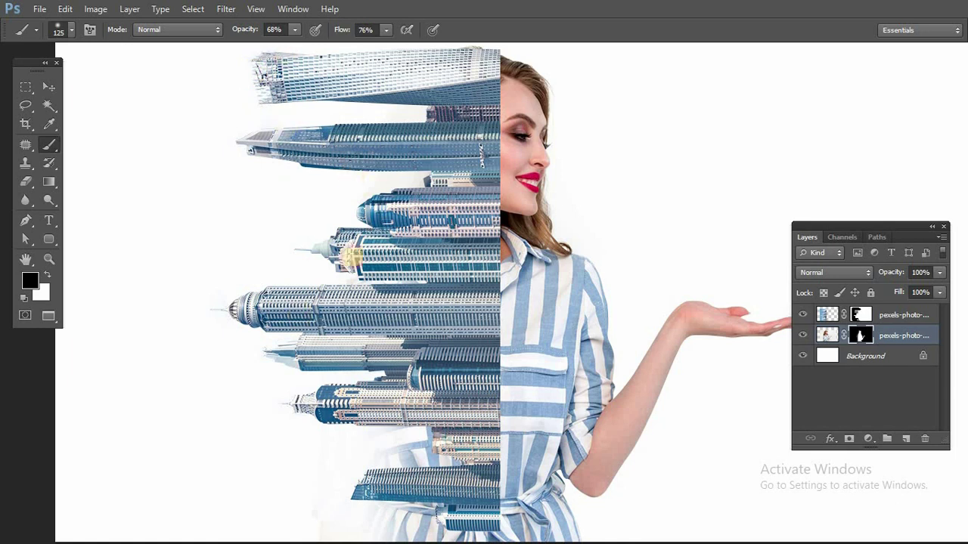
pyautogui.scroll(2, 446, 125)
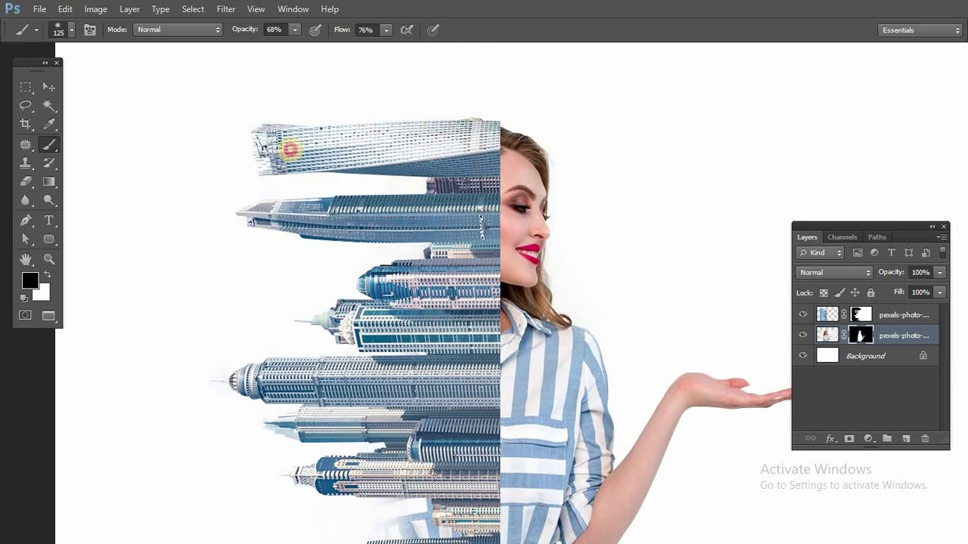
pyautogui.scroll(-8, 422, 255)
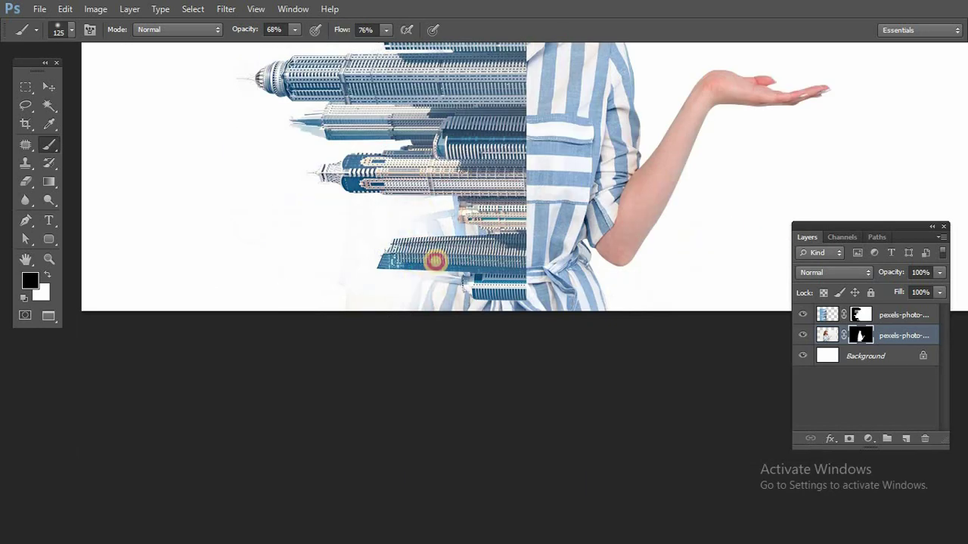
# Paint out the remaining striped shirt between the lowest towers on the woman layer's mask.
pyautogui.click(435, 261)
pyautogui.click(452, 219)
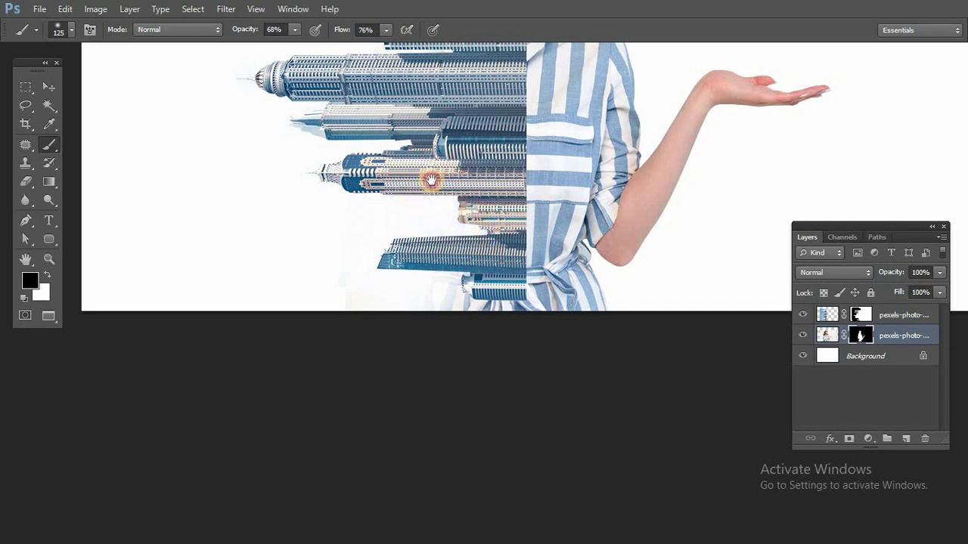
pyautogui.scroll(2, 420, 263)
pyautogui.scroll(4, 411, 274)
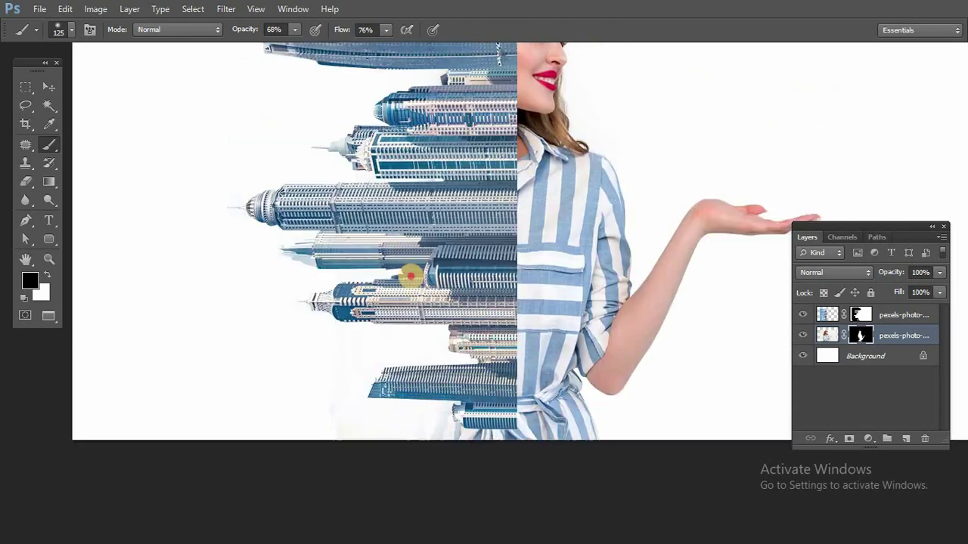
pyautogui.scroll(1, 409, 291)
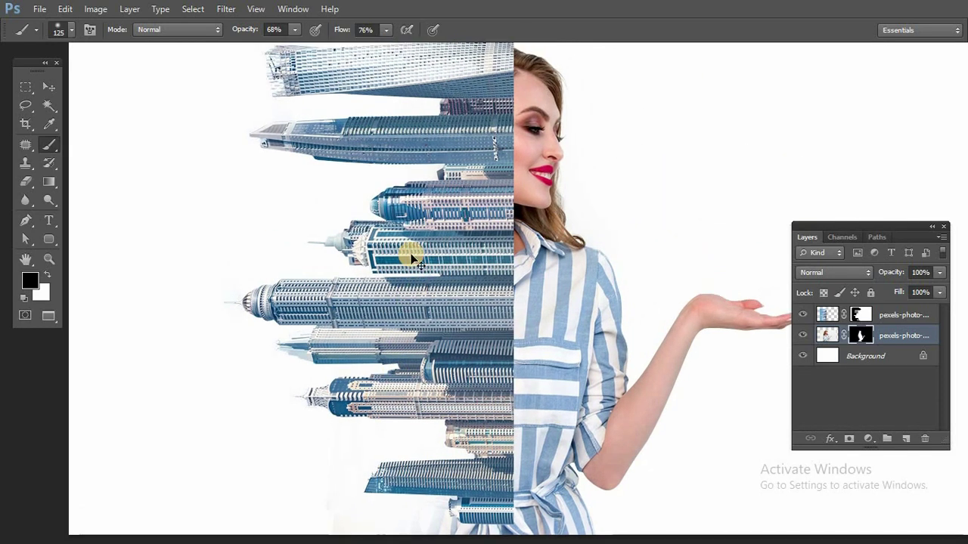
pyautogui.scroll(1, 411, 258)
pyautogui.scroll(-3, 411, 255)
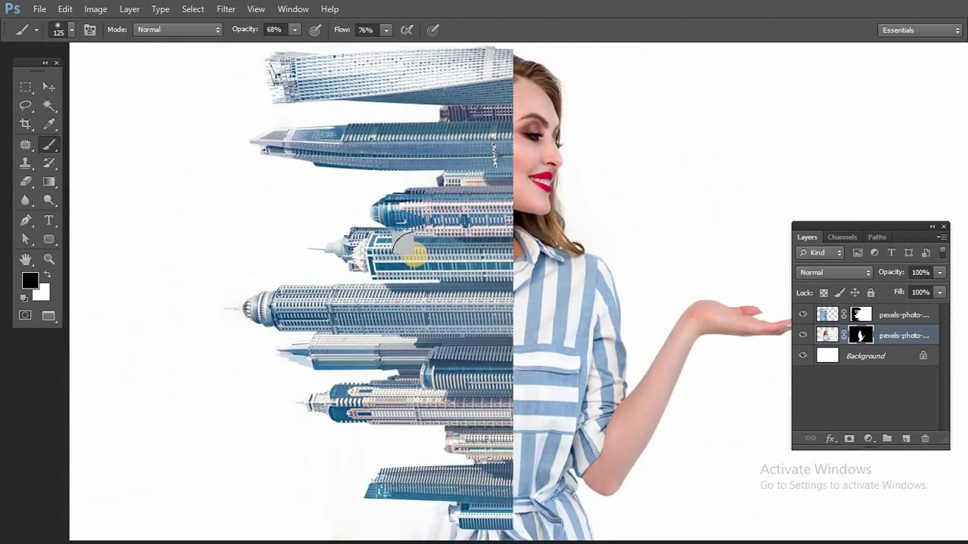
# Scale the skyline layer up to about 103%, keeping its straight edge aligned with the woman's face.
pyautogui.click(26, 86)
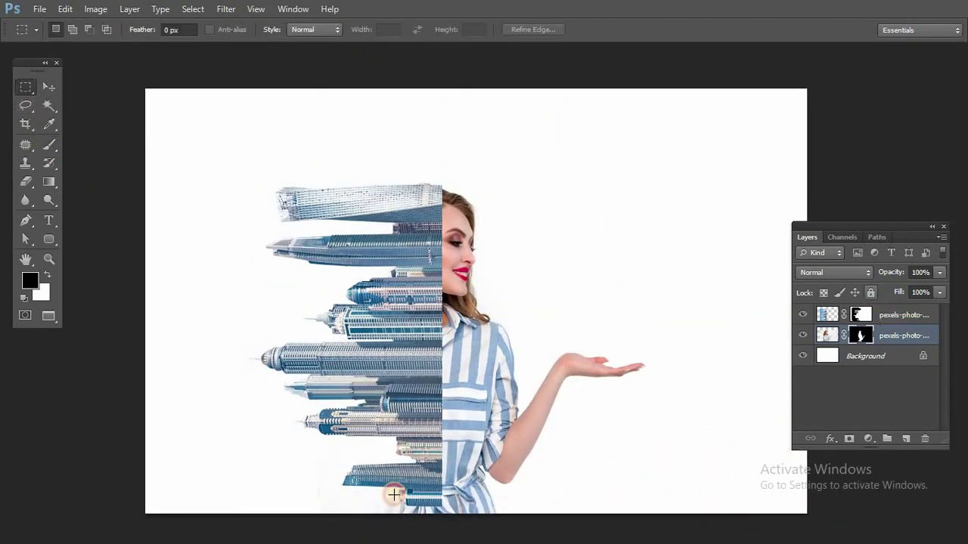
pyautogui.keyDown('ctrl'); pyautogui.click(428, 313); pyautogui.keyUp('ctrl')
pyautogui.moveTo(429, 506); pyautogui.dragTo(449, 421)
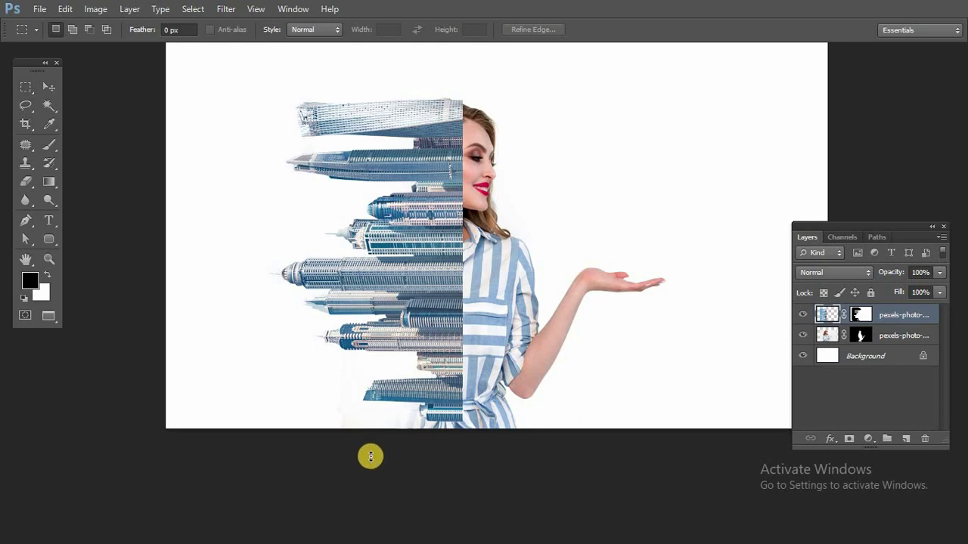
pyautogui.hotkey('ctrl', 't')
pyautogui.moveTo(241, 472); pyautogui.dragTo(236, 482)
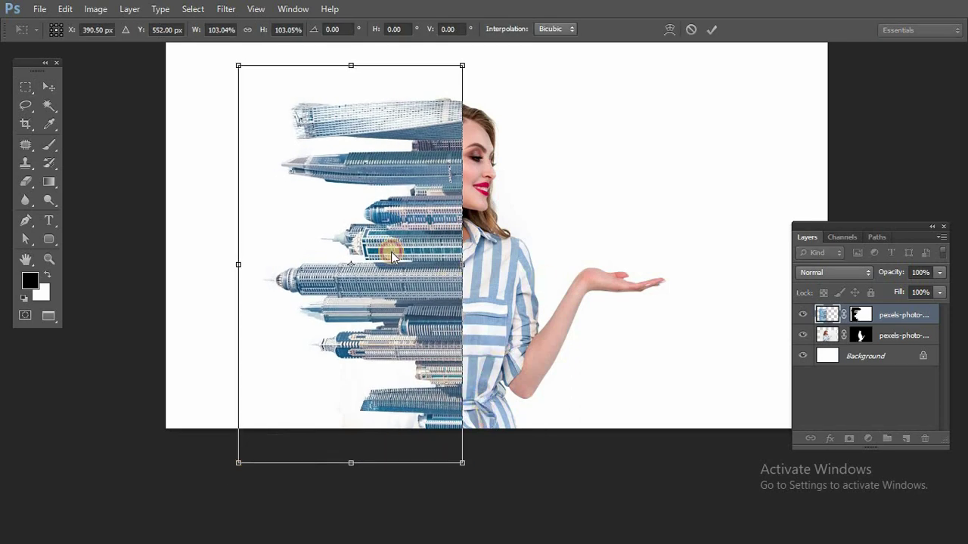
pyautogui.doubleClick(392, 257)
pyautogui.click(49, 87)
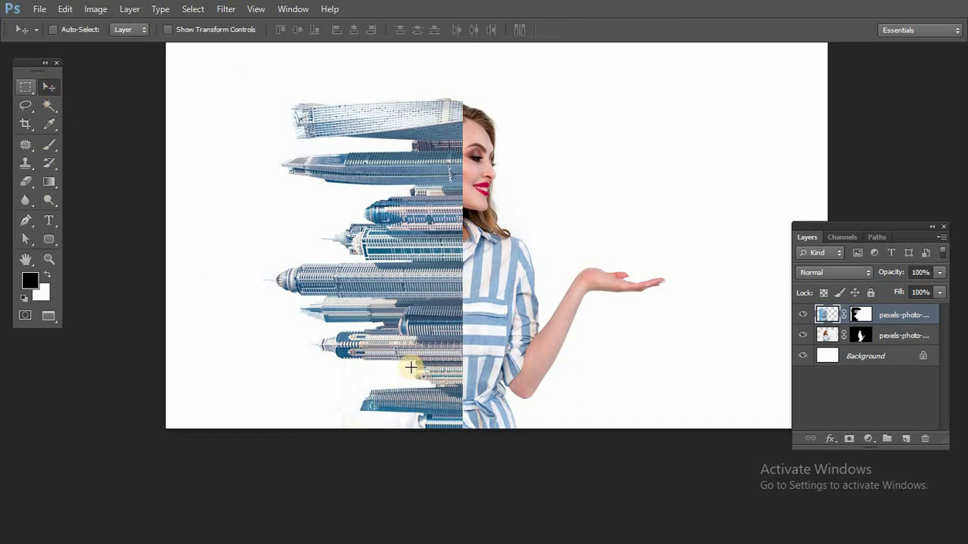
# Paint black on the skyline layer's mask to soften its straight edge beside the woman's hair and face.
pyautogui.press('m')
pyautogui.press('z')
pyautogui.moveTo(439, 330)
pyautogui.mouseDown()
pyautogui.moveTo(496, 364)
pyautogui.moveTo(433, 315)
pyautogui.mouseUp()
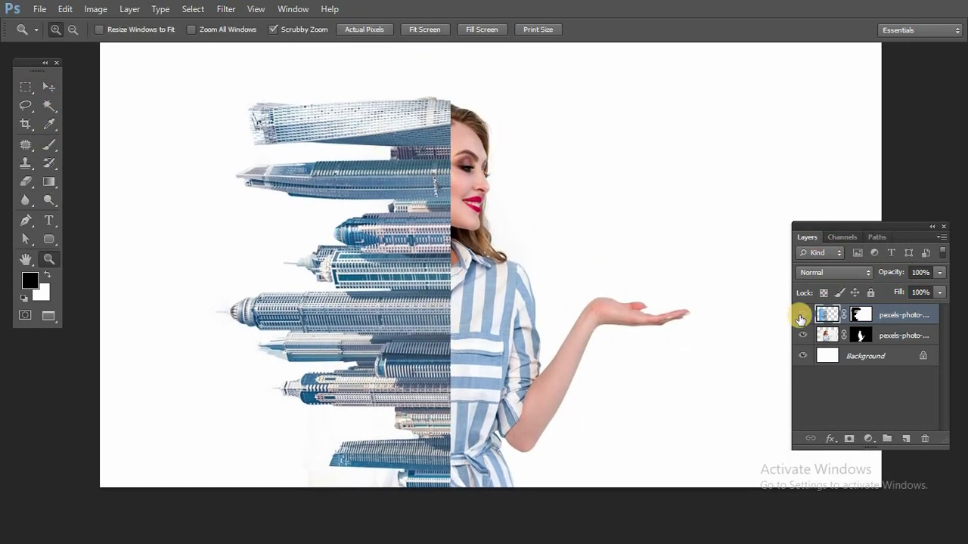
pyautogui.click(801, 316)
pyautogui.click(802, 316)
pyautogui.click(860, 315)
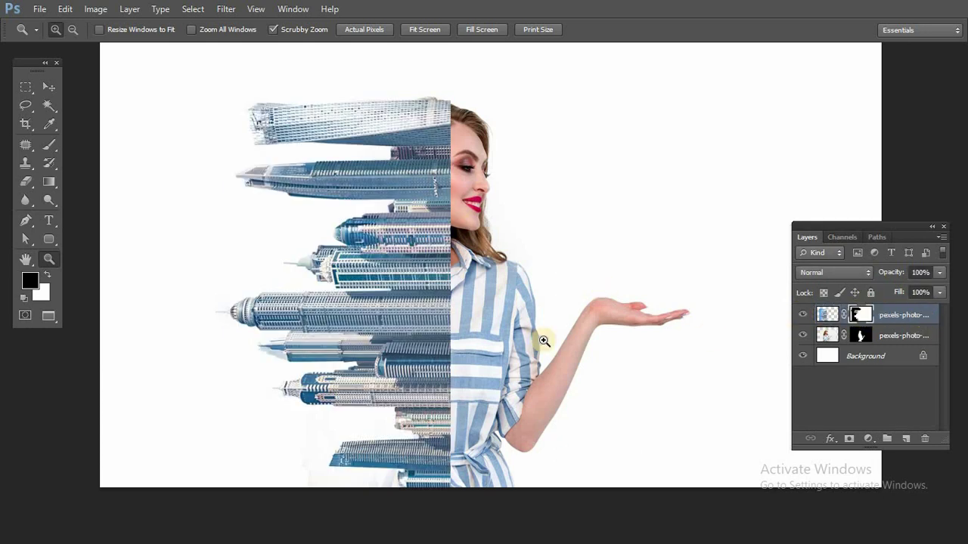
pyautogui.click(27, 161)
pyautogui.press('b')
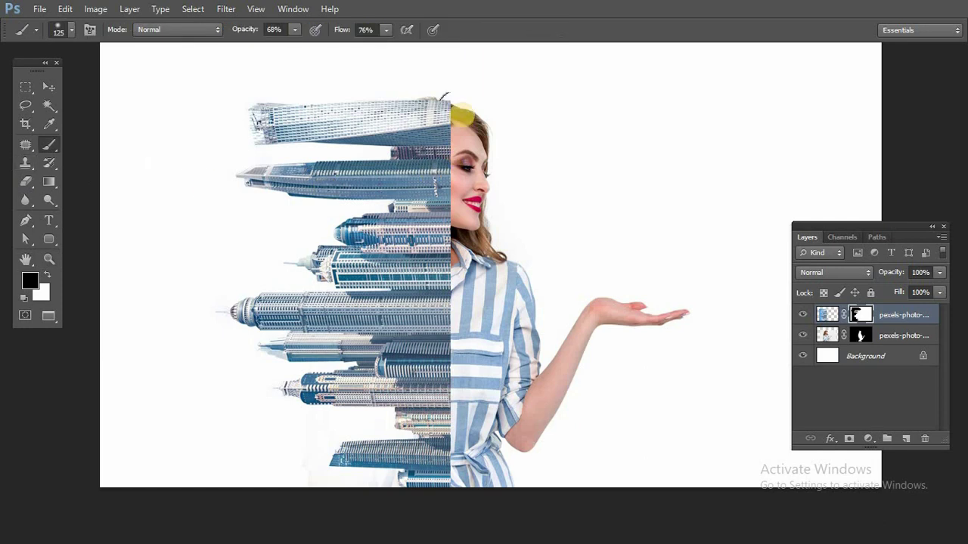
pyautogui.moveTo(464, 121)
pyautogui.mouseDown()
pyautogui.moveTo(465, 159)
pyautogui.moveTo(469, 98)
pyautogui.moveTo(475, 188)
pyautogui.moveTo(424, 188)
pyautogui.moveTo(456, 223)
pyautogui.mouseUp()
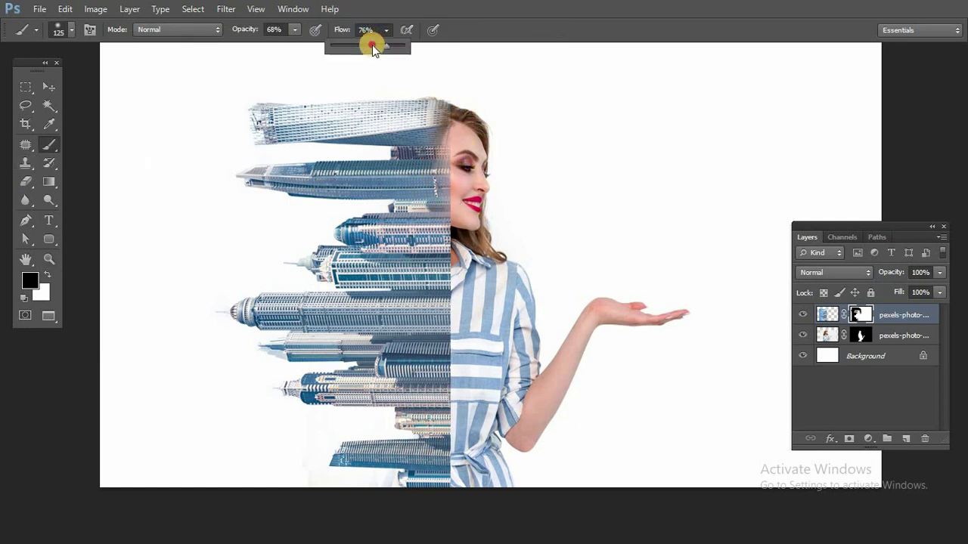
# Lower the brush to 57% flow and 59% opacity, and fade the skyline's edge into the woman's face and shirt on its mask.
pyautogui.moveTo(372, 47); pyautogui.dragTo(372, 47)
pyautogui.click(291, 34)
pyautogui.moveTo(294, 47); pyautogui.dragTo(289, 46)
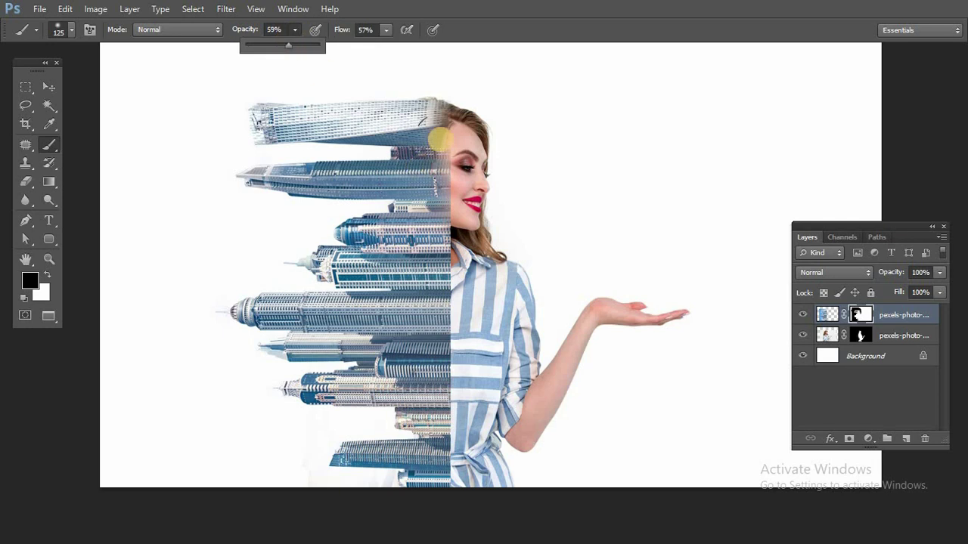
pyautogui.moveTo(460, 155)
pyautogui.mouseDown()
pyautogui.moveTo(463, 355)
pyautogui.moveTo(466, 286)
pyautogui.moveTo(451, 322)
pyautogui.moveTo(464, 364)
pyautogui.moveTo(447, 365)
pyautogui.moveTo(464, 474)
pyautogui.moveTo(476, 390)
pyautogui.mouseUp()
pyautogui.moveTo(445, 464); pyautogui.dragTo(427, 494)
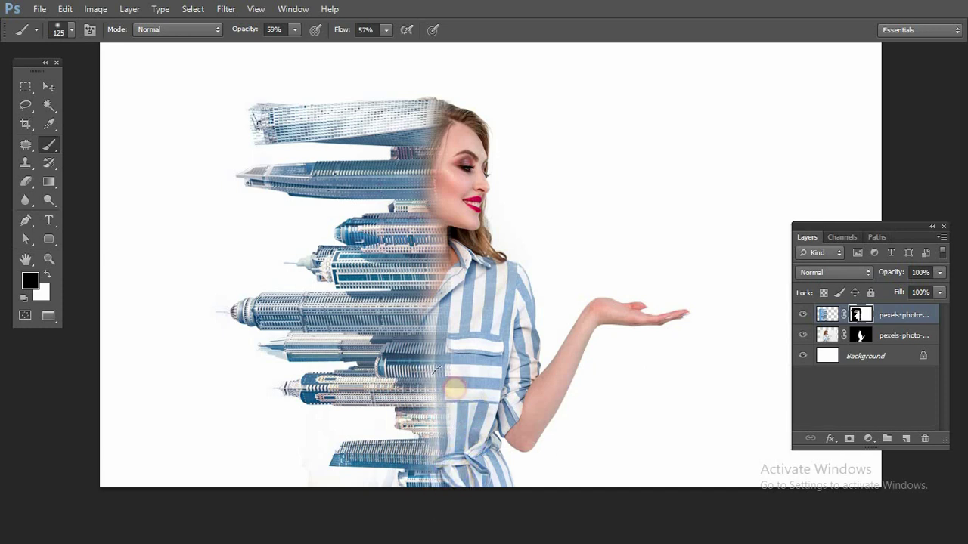
# Refine the fade over the woman's hair and shirt on the skyline mask with brush sizes from 50 to 150.
pyautogui.moveTo(482, 252)
pyautogui.mouseDown()
pyautogui.moveTo(454, 233)
pyautogui.moveTo(484, 135)
pyautogui.mouseUp()
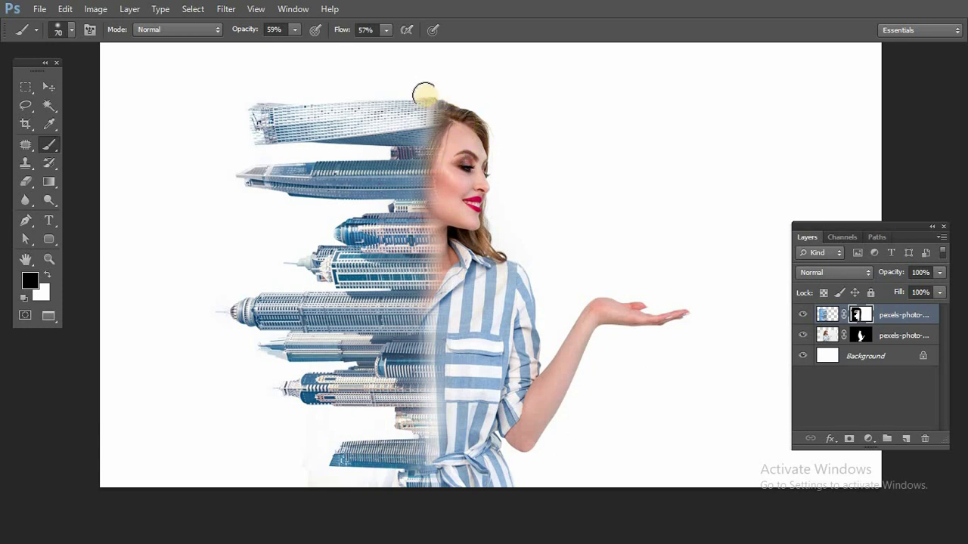
pyautogui.press('[')
pyautogui.moveTo(428, 96); pyautogui.dragTo(449, 113)
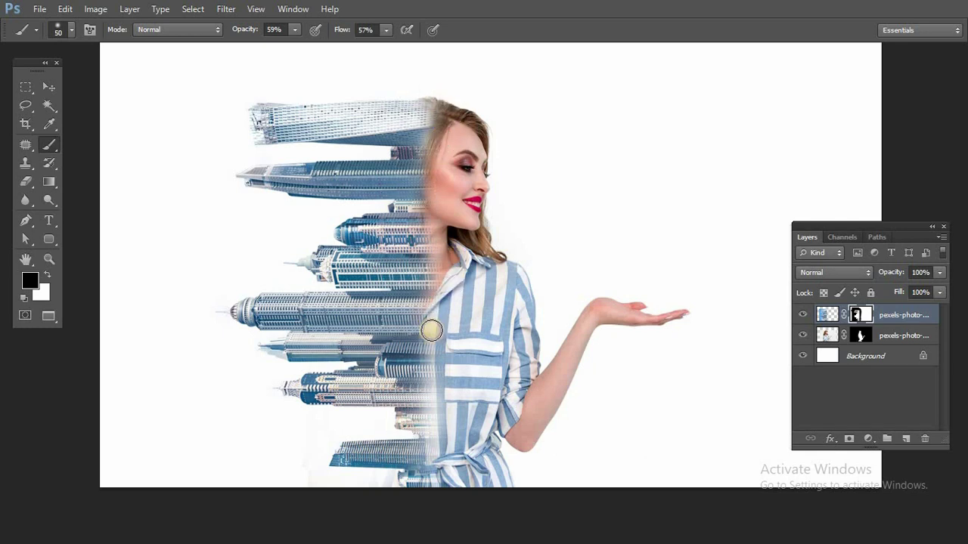
pyautogui.moveTo(429, 361)
pyautogui.mouseDown()
pyautogui.moveTo(435, 456)
pyautogui.moveTo(448, 481)
pyautogui.moveTo(480, 360)
pyautogui.mouseUp()
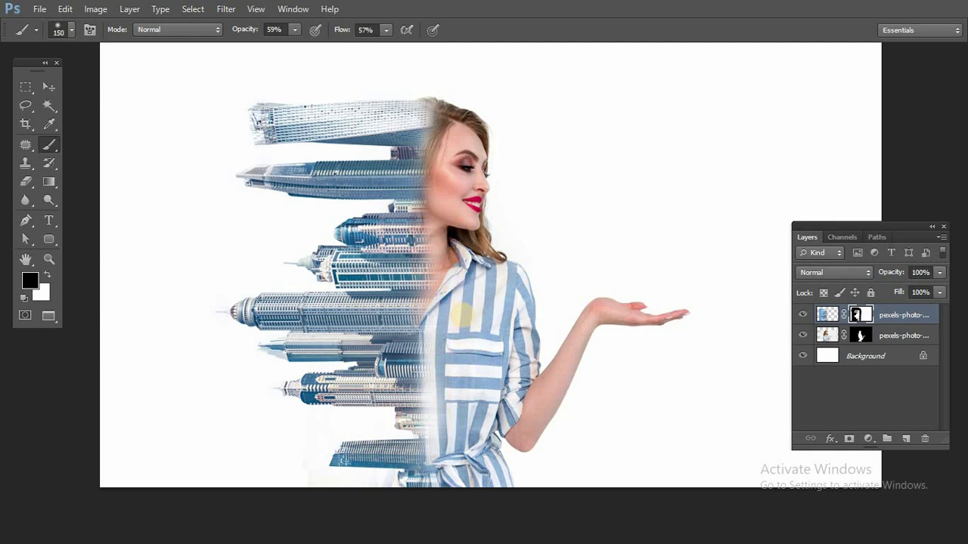
pyautogui.moveTo(462, 316); pyautogui.dragTo(464, 325)
pyautogui.moveTo(443, 391); pyautogui.dragTo(456, 383)
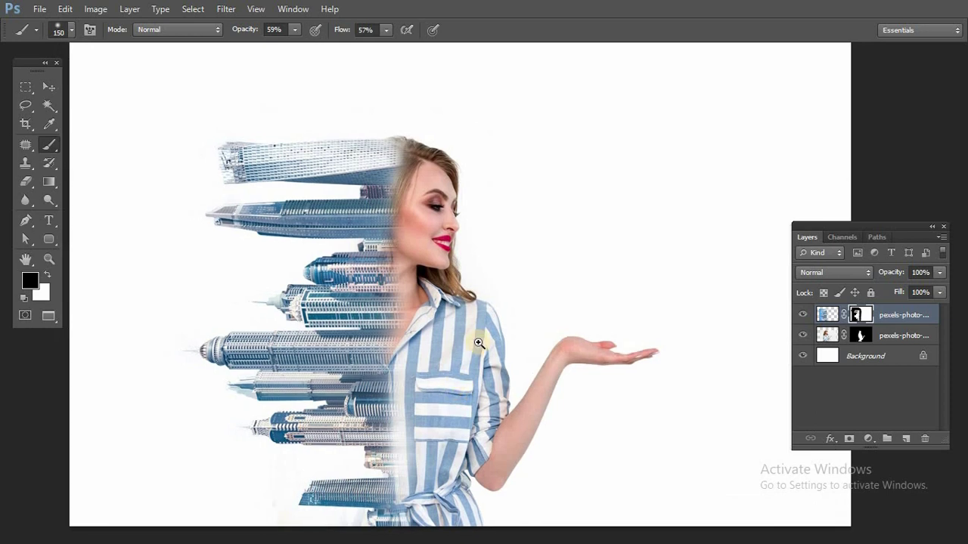
# Crop the canvas to about 44 cm wide and 26.5 cm high, trimming its top, bottom and left margins.
pyautogui.press('z')
pyautogui.keyDown('alt'); pyautogui.click(456, 332); pyautogui.keyUp('alt')
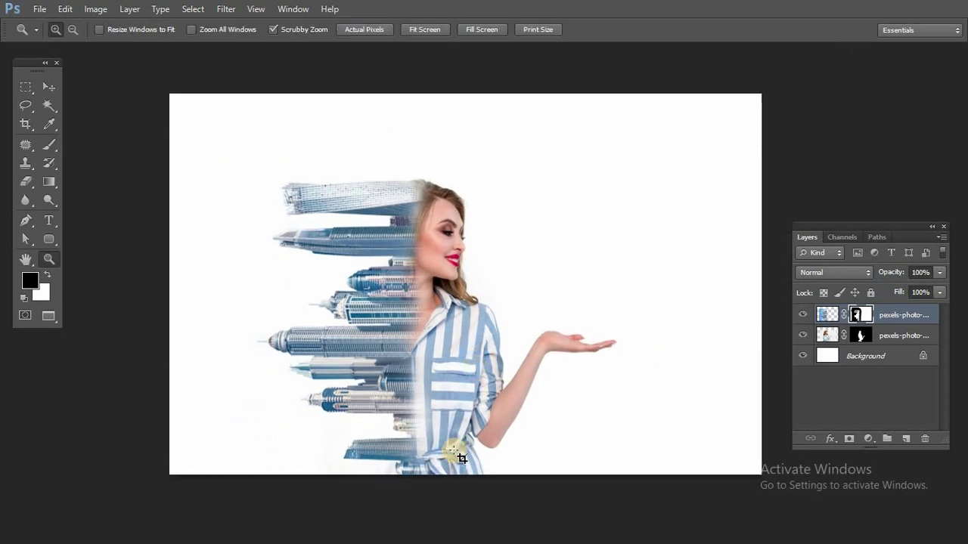
pyautogui.press('c')
pyautogui.moveTo(446, 472); pyautogui.dragTo(443, 460)
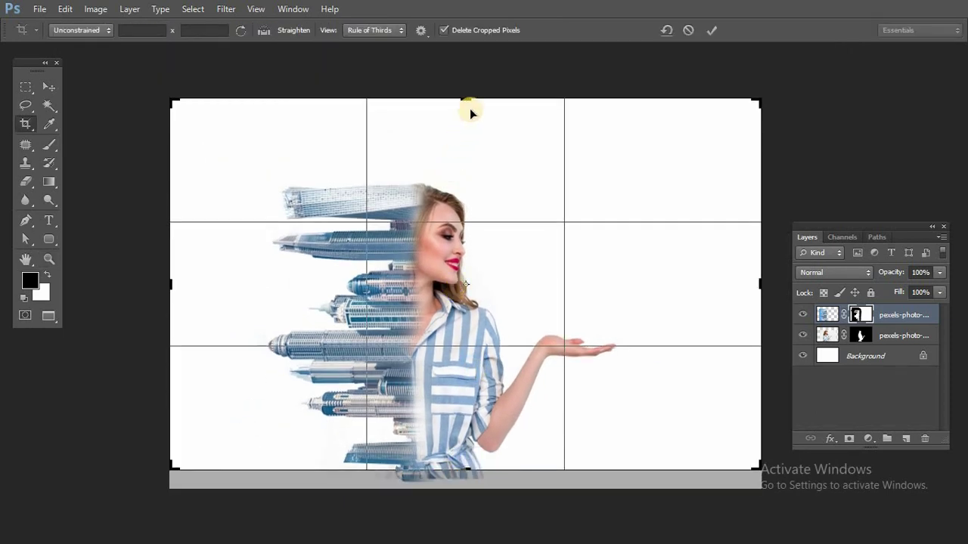
pyautogui.moveTo(469, 99); pyautogui.dragTo(469, 126)
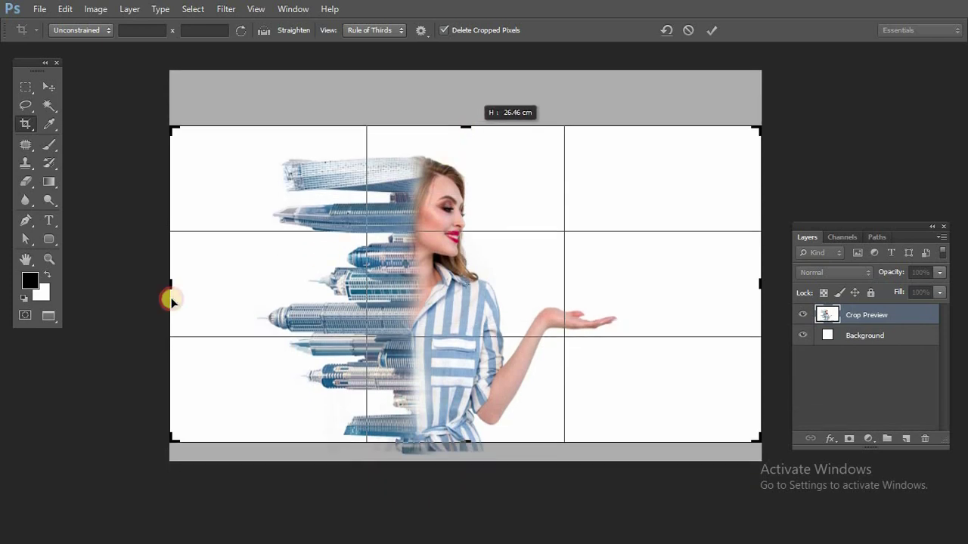
pyautogui.moveTo(193, 288); pyautogui.dragTo(218, 270)
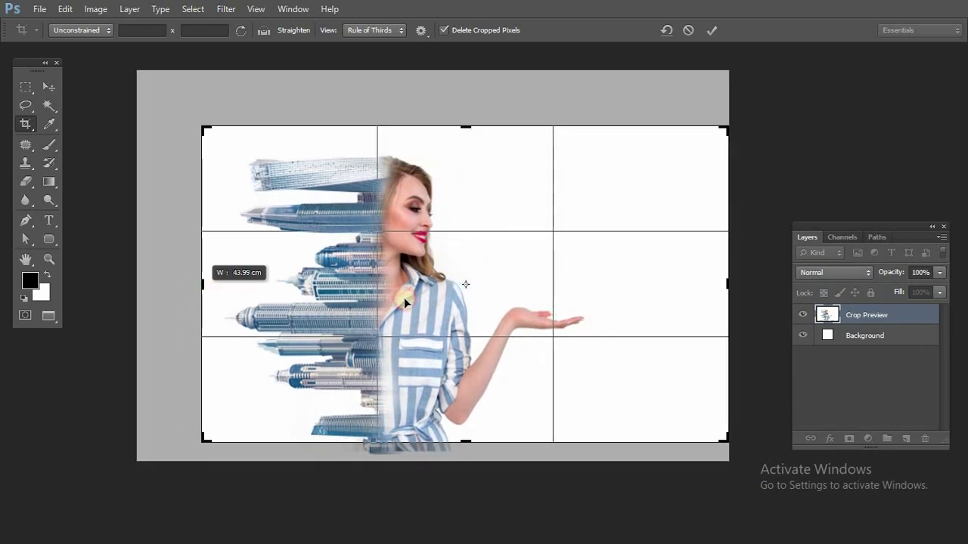
pyautogui.press('Return')
# Examine the cropped composition and the blend between the towers and the woman up close and as a whole.
pyautogui.click(47, 85)
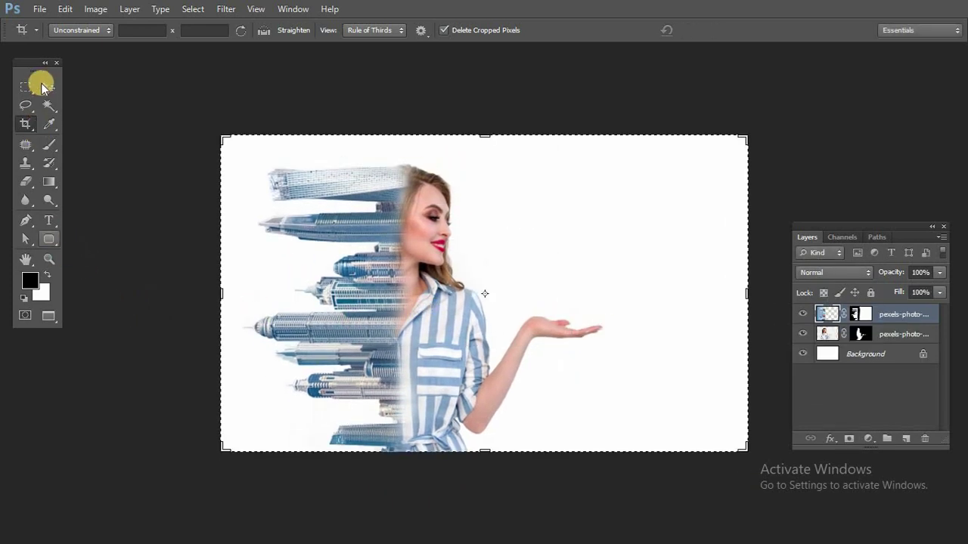
pyautogui.click(49, 260)
pyautogui.click(578, 344)
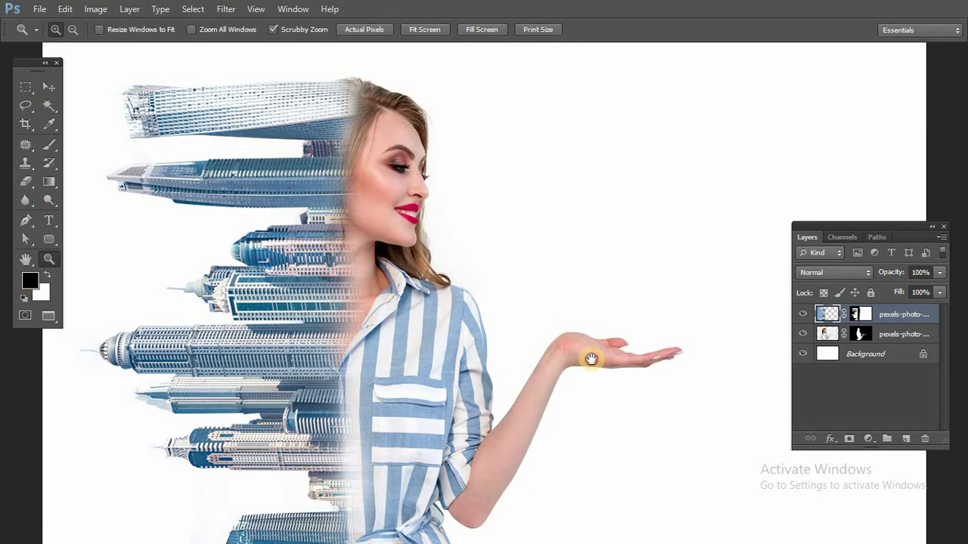
pyautogui.click(592, 359)
pyautogui.click(32, 87)
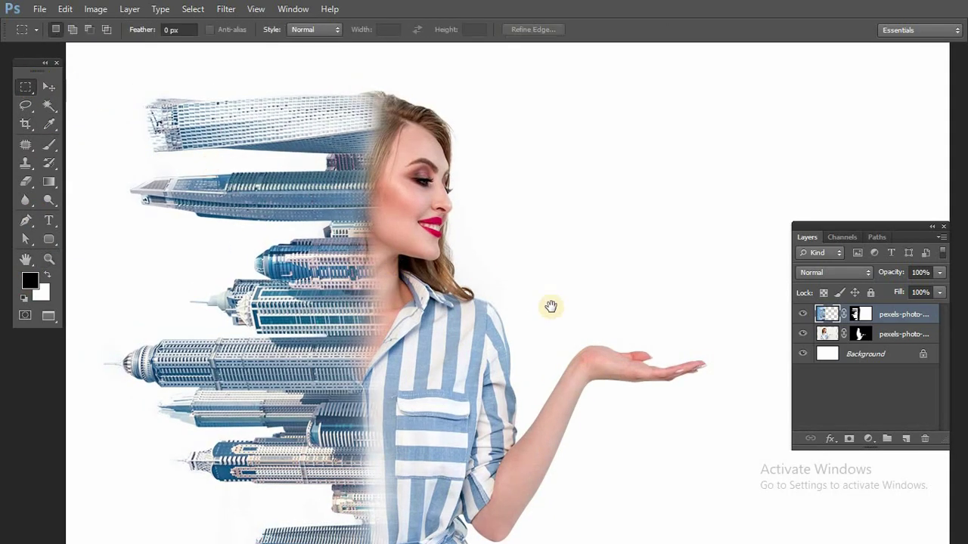
pyautogui.moveTo(510, 320); pyautogui.dragTo(555, 284)
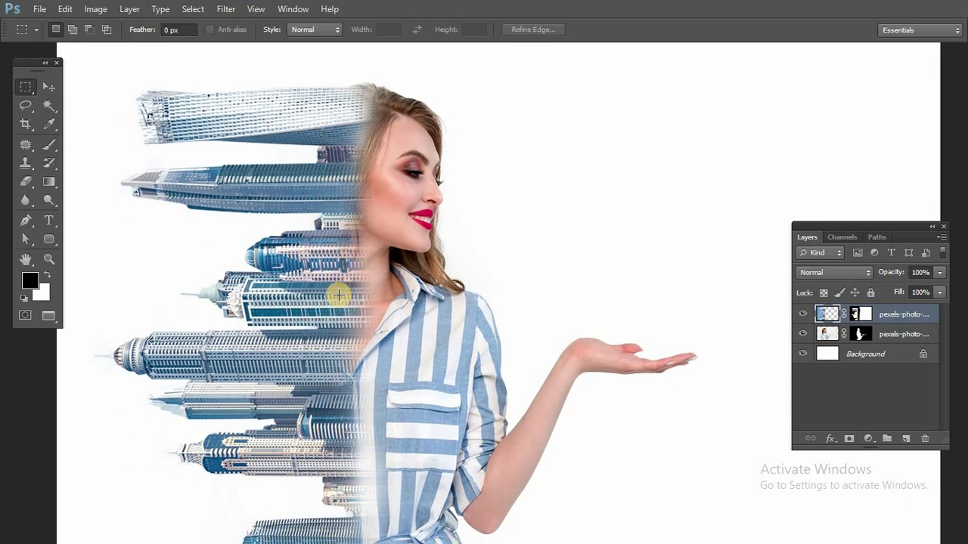
pyautogui.moveTo(526, 316); pyautogui.dragTo(533, 283)
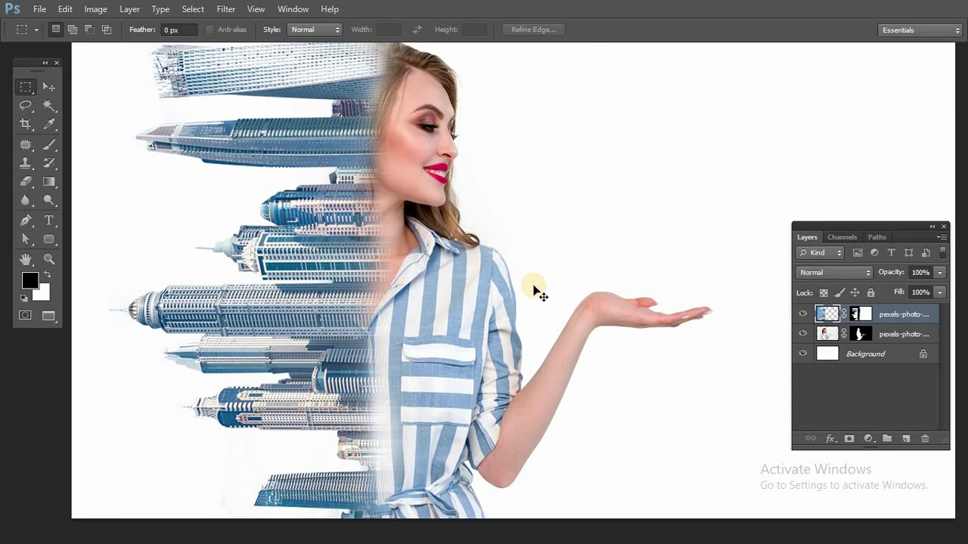
pyautogui.hotkey('ctrl', '-')
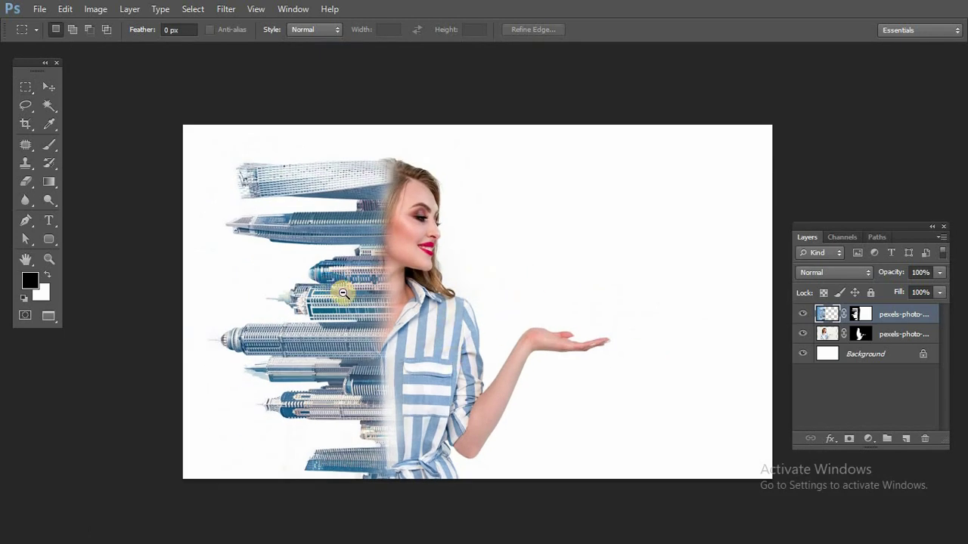
pyautogui.press('z')
pyautogui.moveTo(420, 321); pyautogui.dragTo(483, 342)
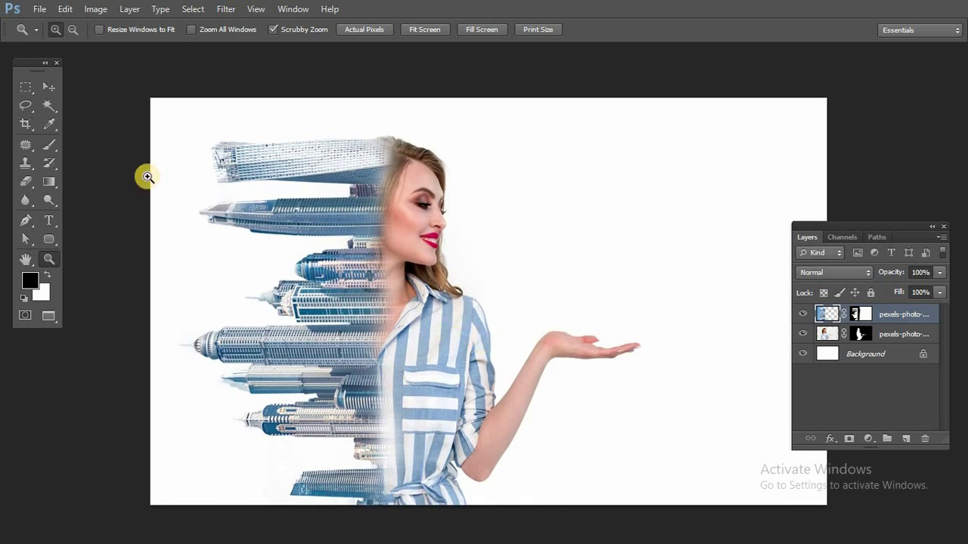
pyautogui.click(47, 87)
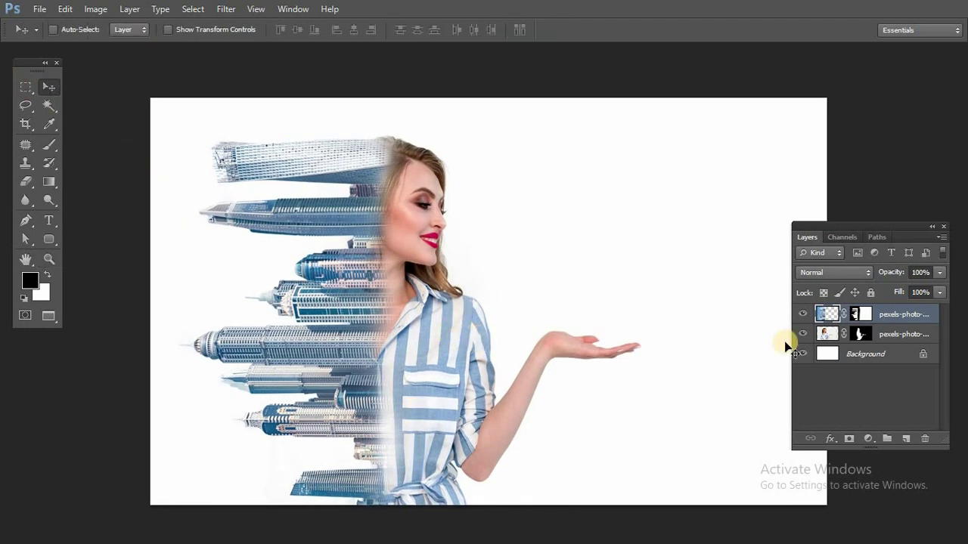
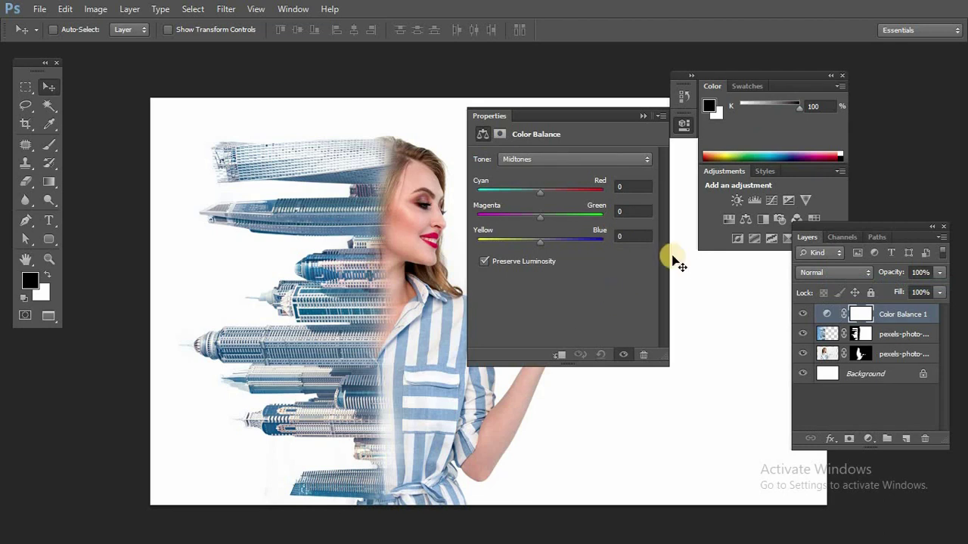
# Delete the Color Balance adjustment layer together with its mask.
pyautogui.click(733, 105)
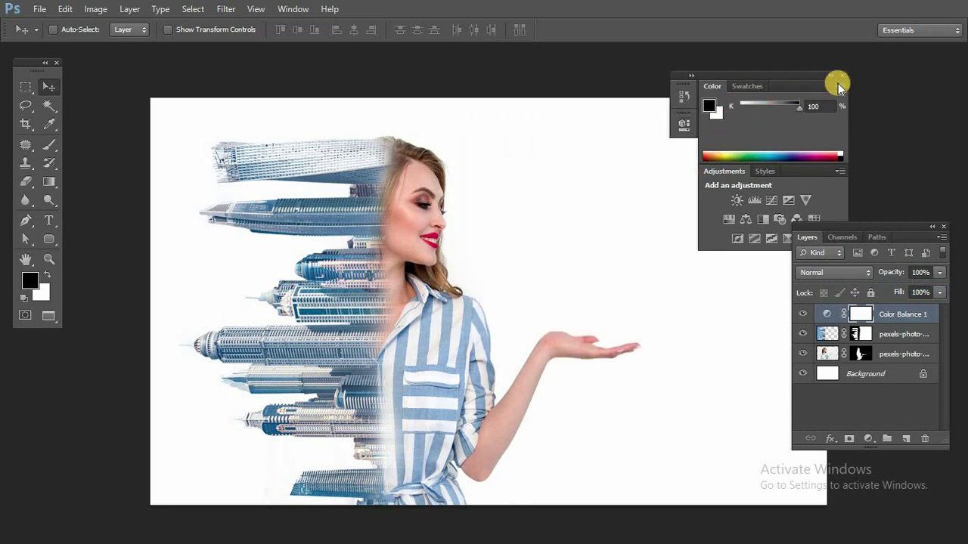
pyautogui.click(845, 77)
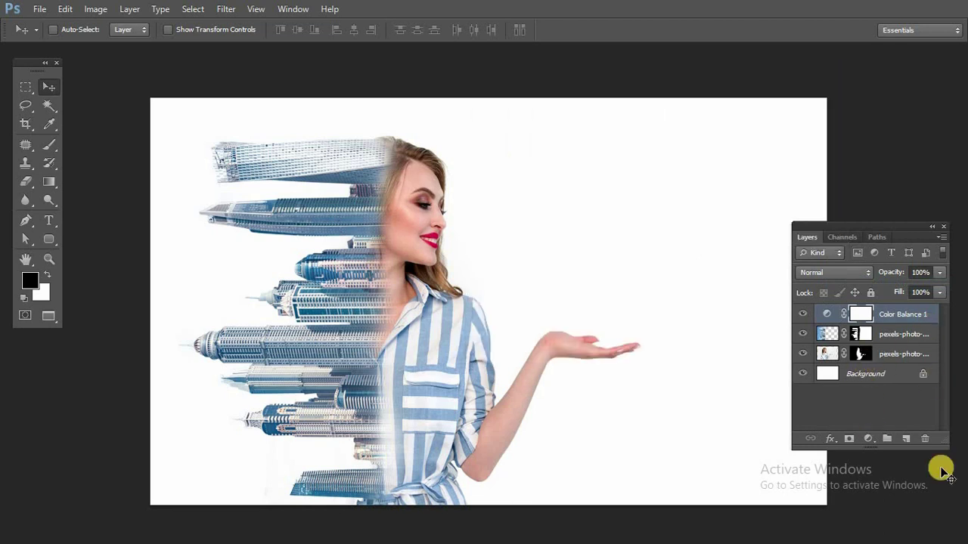
pyautogui.click(924, 439)
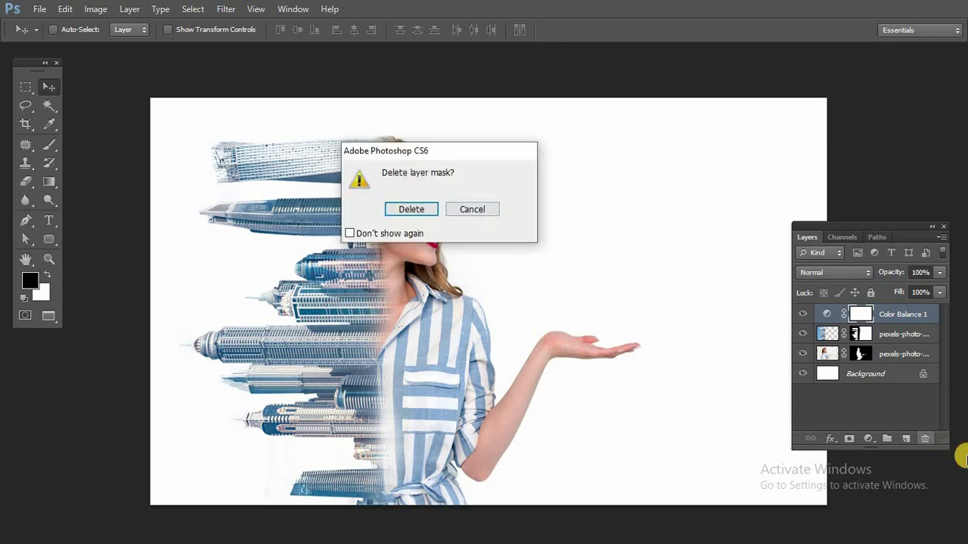
pyautogui.press('Return')
pyautogui.click(925, 439)
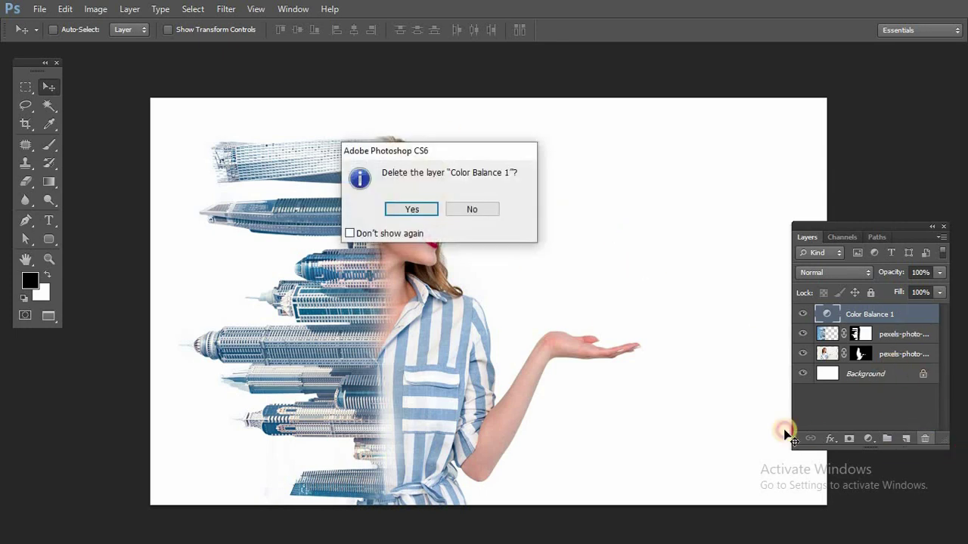
pyautogui.press('Return')
# Add a Hue/Saturation adjustment layer with Colorize on, hue 195 and saturation 17, above the skyline layer.
pyautogui.click(868, 439)
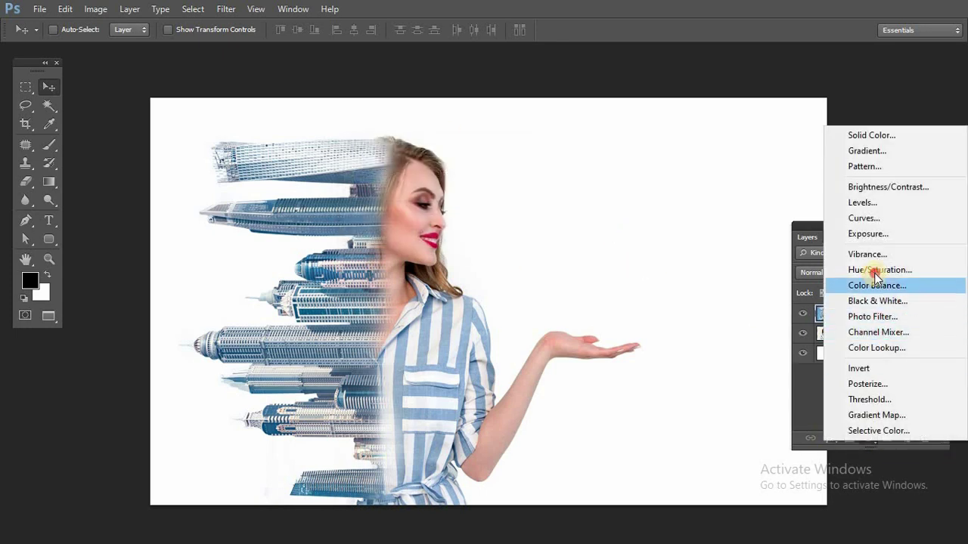
pyautogui.click(845, 269)
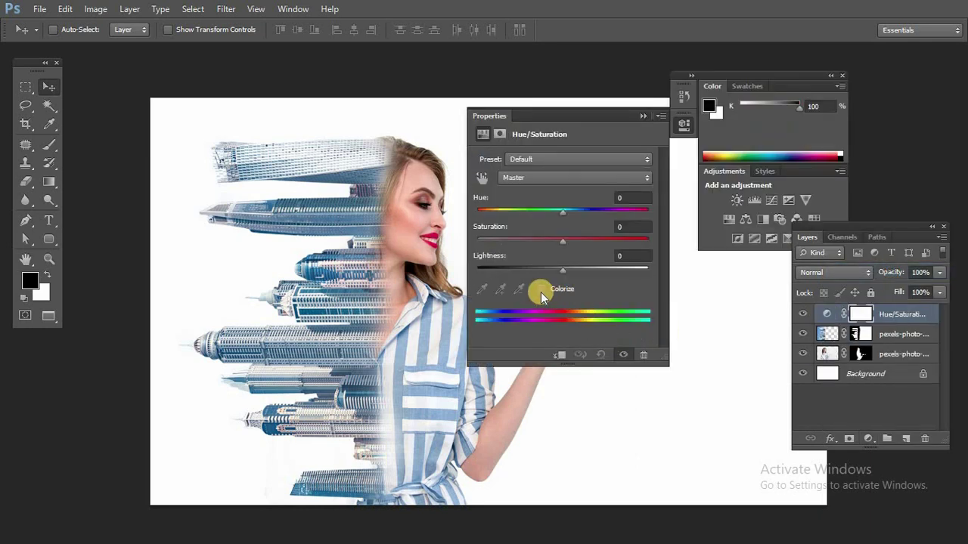
pyautogui.click(542, 290)
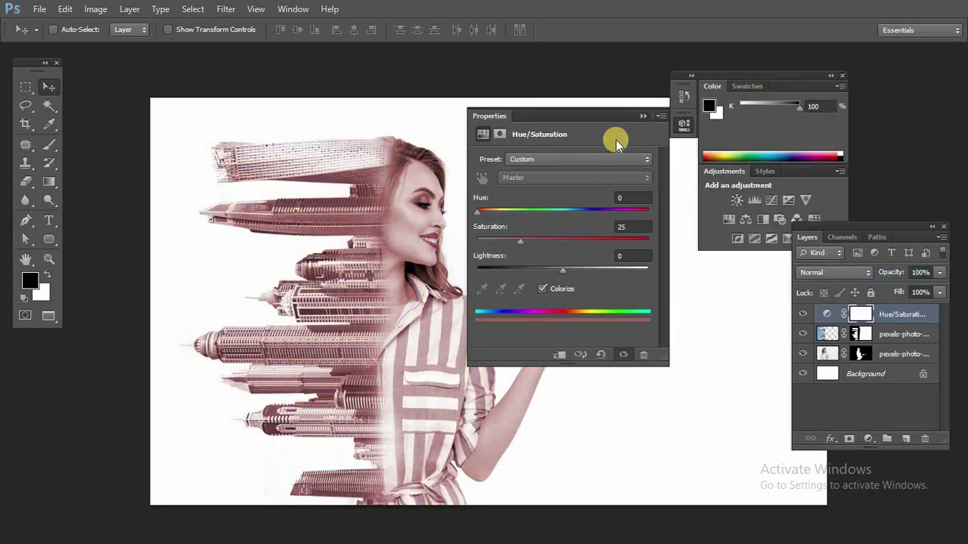
pyautogui.moveTo(607, 117); pyautogui.dragTo(684, 219)
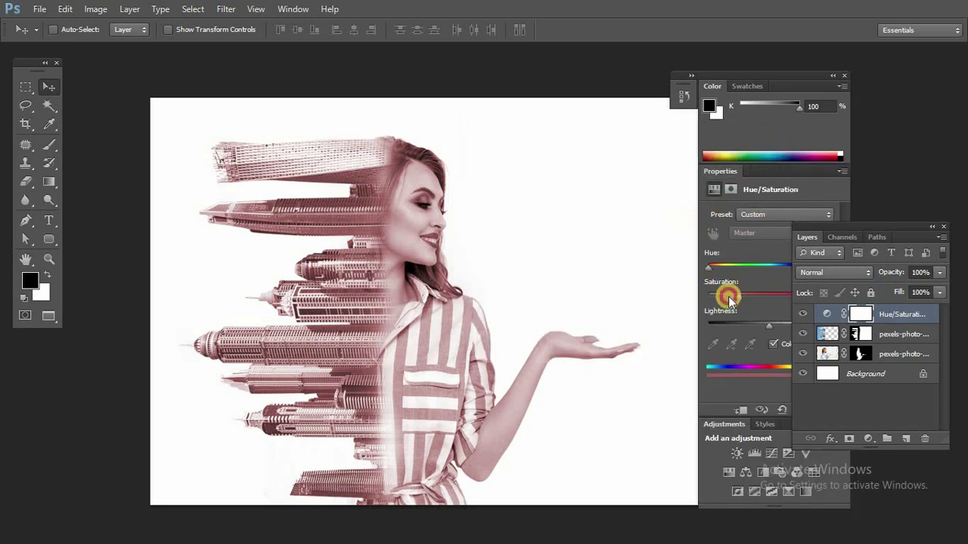
pyautogui.moveTo(730, 300); pyautogui.dragTo(773, 270)
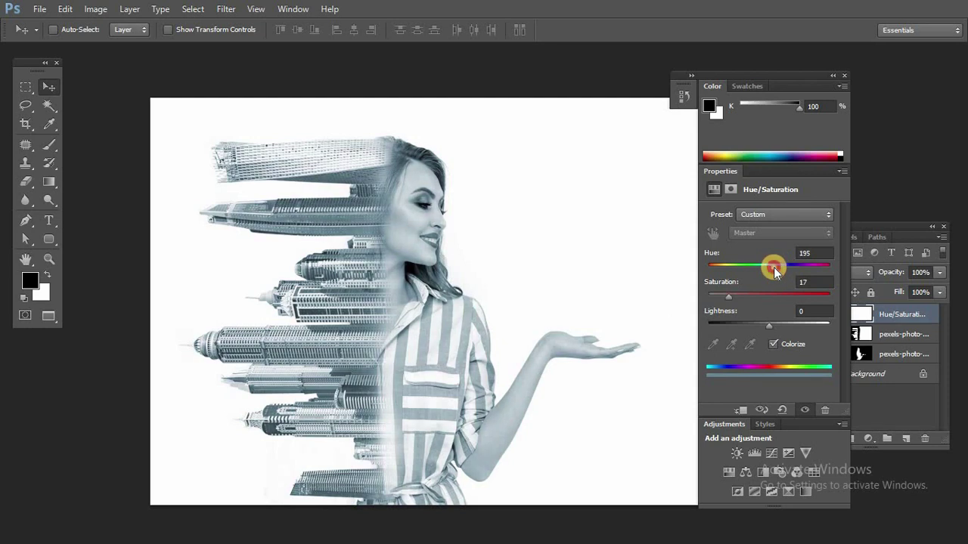
pyautogui.click(833, 75)
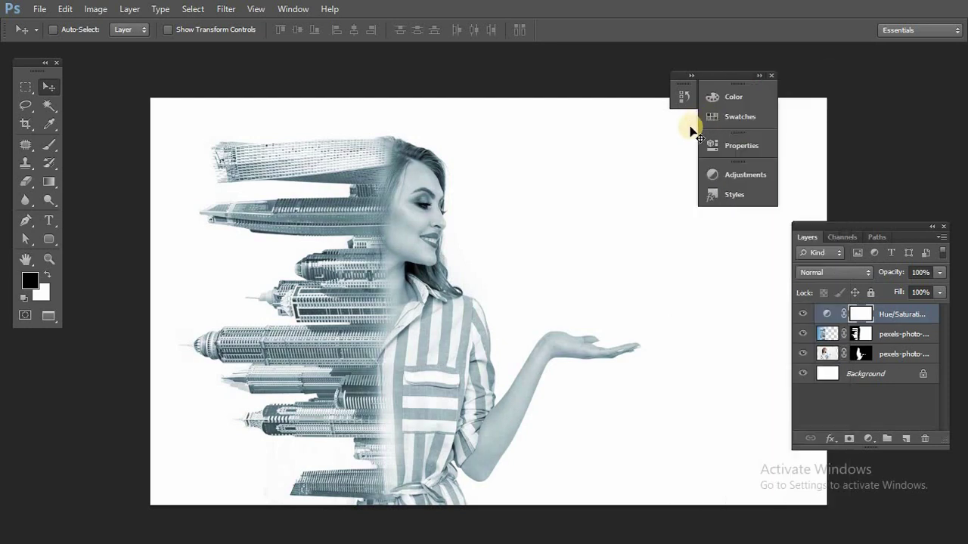
# View the blue-toned composition enlarged in full-screen mode.
pyautogui.click(51, 259)
pyautogui.click(589, 313)
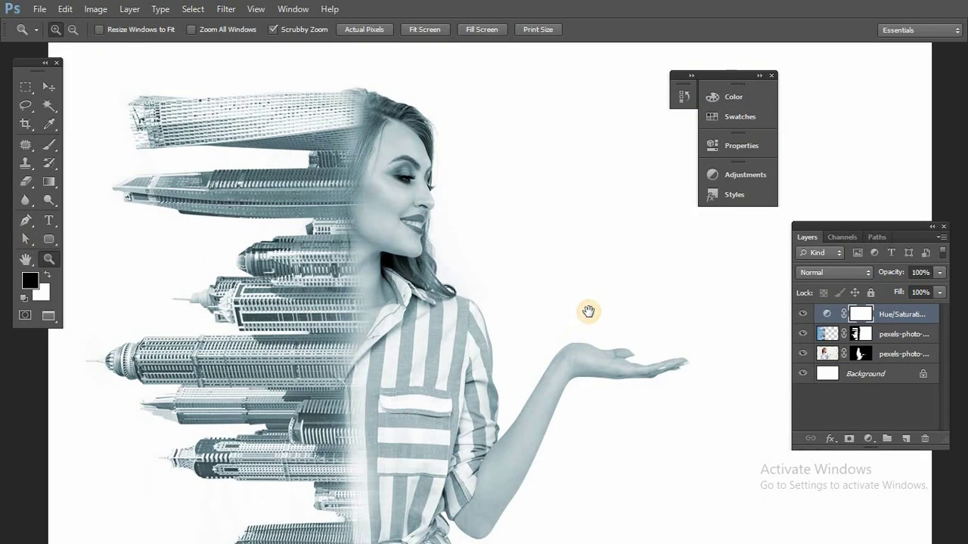
pyautogui.press('f')
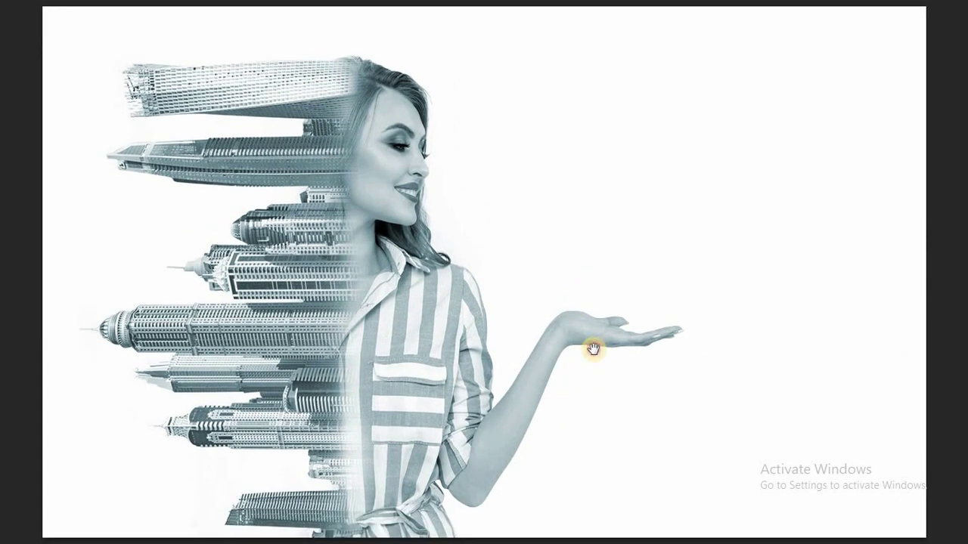
# Leave full-screen mode and make the skyline layer active below the Hue/Saturation adjustment.
pyautogui.moveTo(593, 349); pyautogui.dragTo(431, 280)
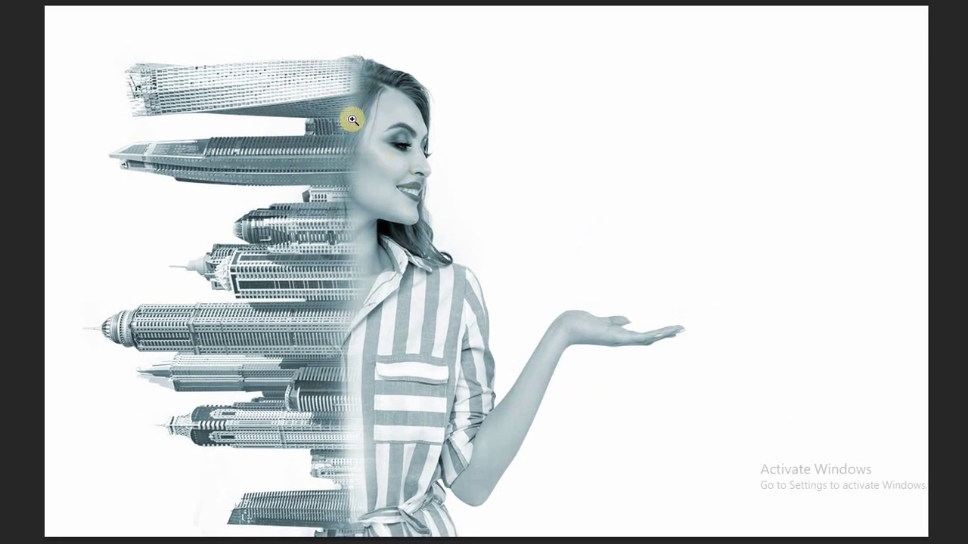
pyautogui.press('f')
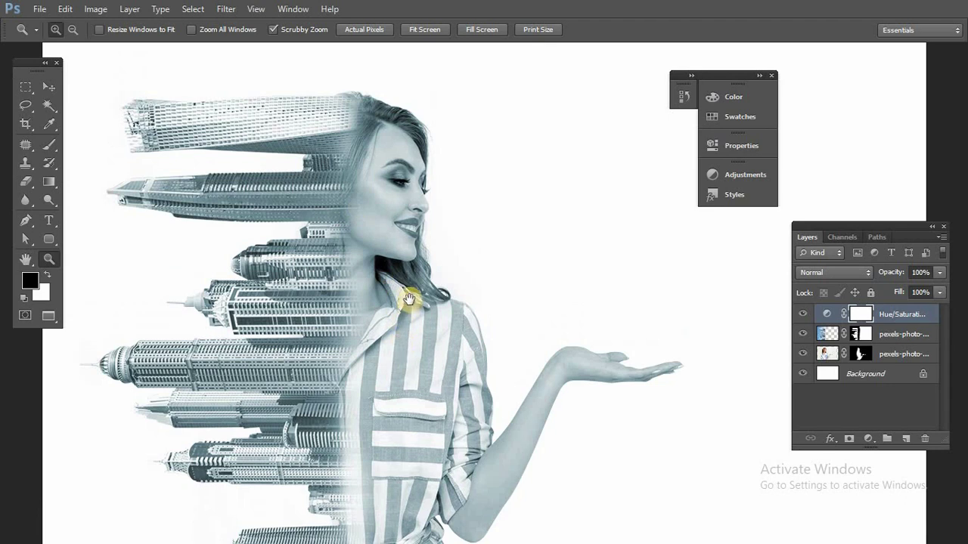
pyautogui.press('v')
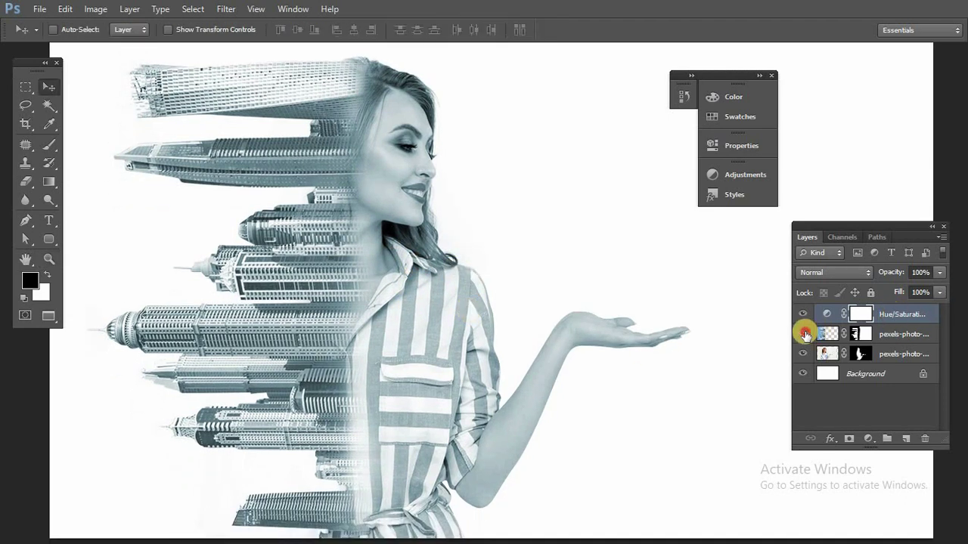
pyautogui.click(805, 335)
pyautogui.click(805, 335)
pyautogui.hotkey('alt', '[')
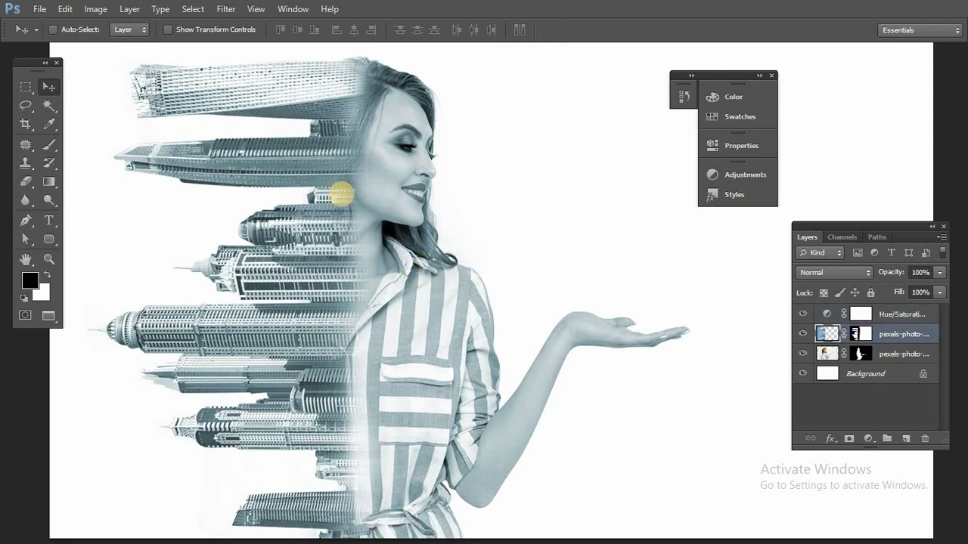
# Brush black over the woman's face and dress on the skyline layer with a 200 px brush at 46% opacity and 39% flow.
pyautogui.press('b')
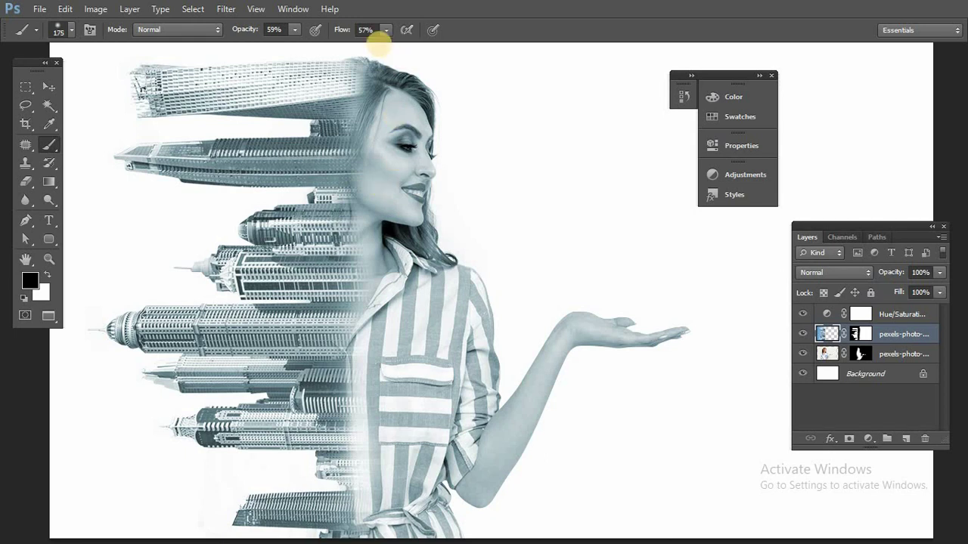
pyautogui.click(385, 30)
pyautogui.click(373, 44)
pyautogui.click(294, 32)
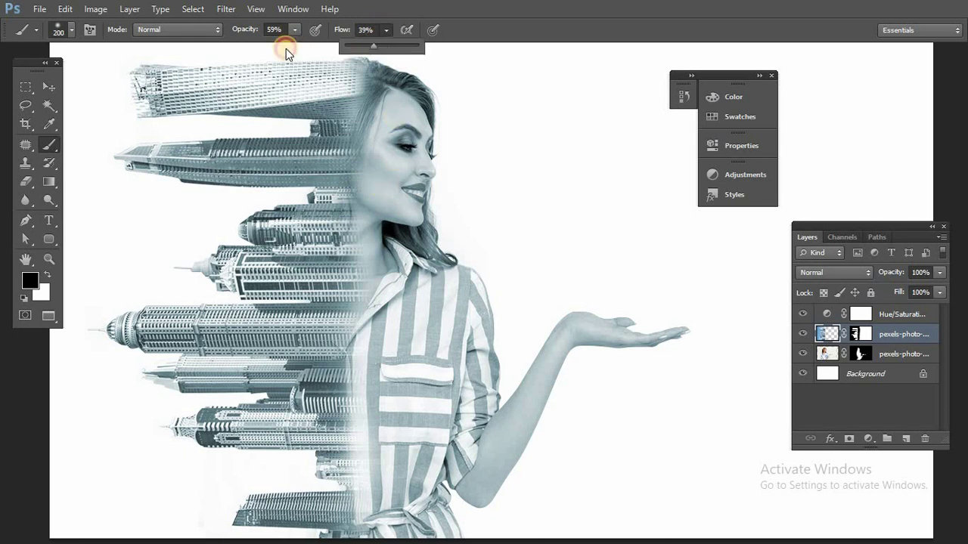
pyautogui.press('4')
pyautogui.press('6')
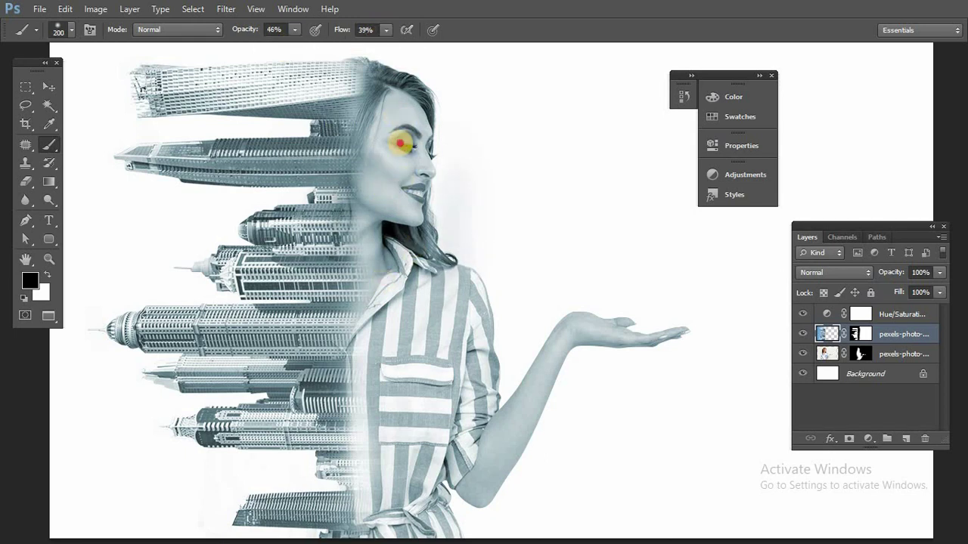
pyautogui.moveTo(421, 184)
pyautogui.mouseDown()
pyautogui.moveTo(399, 320)
pyautogui.moveTo(393, 456)
pyautogui.mouseUp()
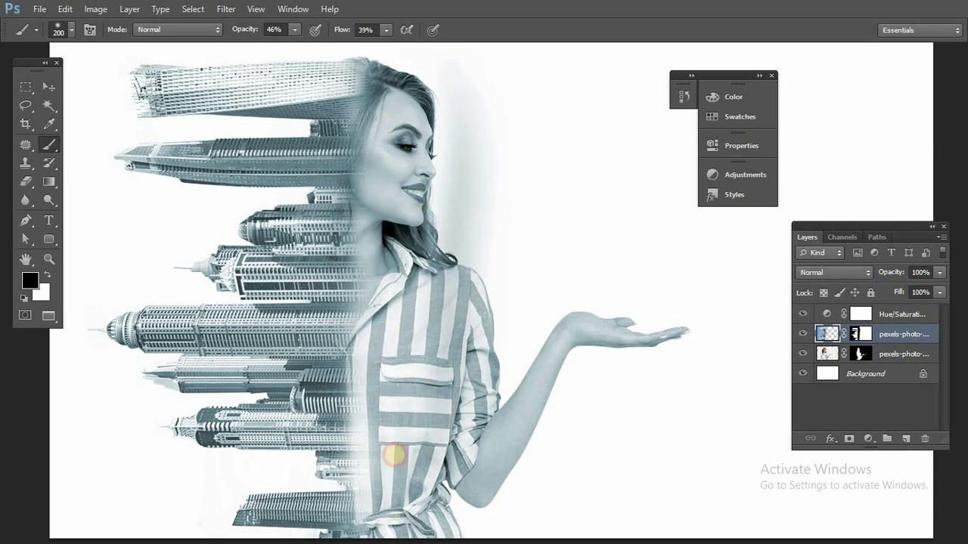
pyautogui.click(421, 140)
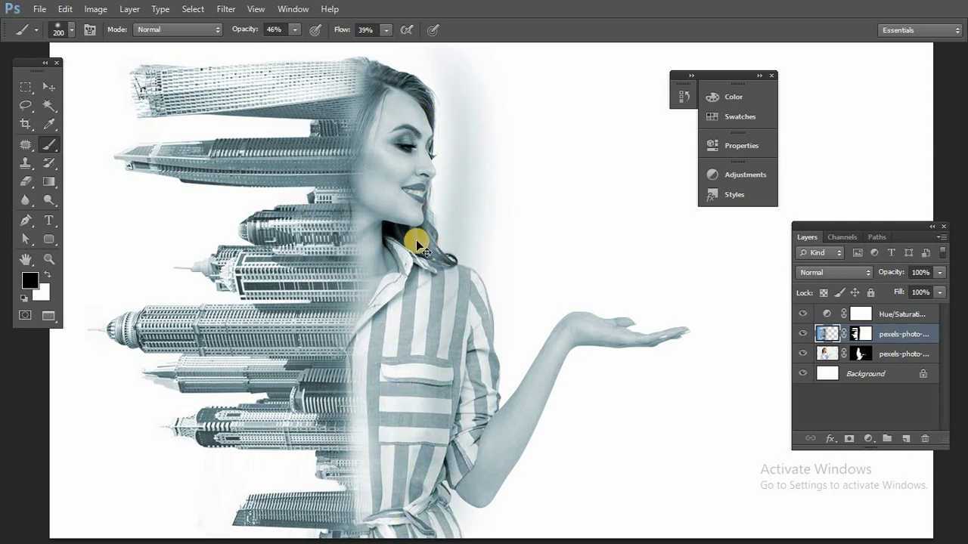
# Shift the skyline layer slightly so the towers overlap more of the woman's hair and body.
pyautogui.press('v')
pyautogui.moveTo(351, 209)
pyautogui.mouseDown()
pyautogui.moveTo(365, 208)
pyautogui.moveTo(353, 211)
pyautogui.mouseUp()
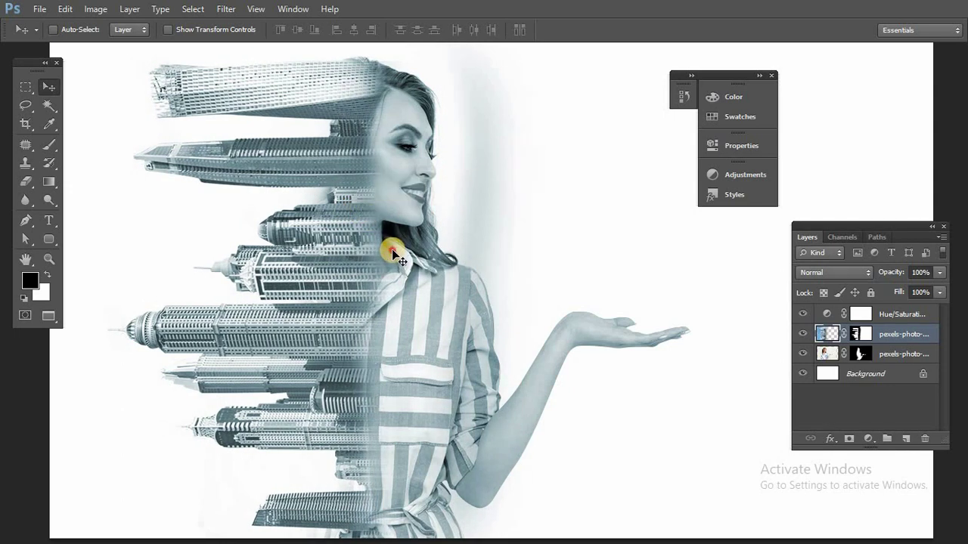
pyautogui.moveTo(392, 251); pyautogui.dragTo(385, 253)
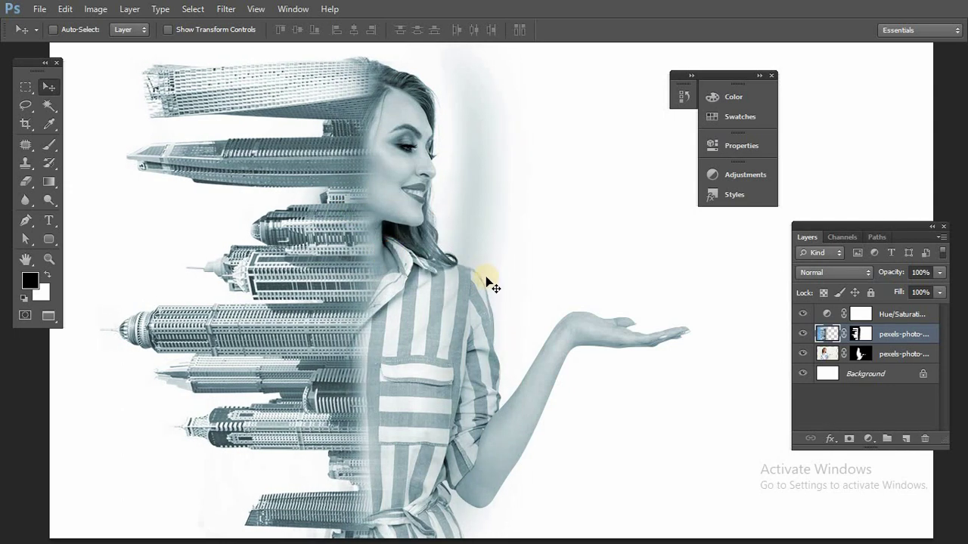
# Paint black beside the woman's face on the skyline layer, and hide the dark patch by painting black on that layer's mask.
pyautogui.press('b')
pyautogui.moveTo(475, 216); pyautogui.dragTo(492, 209)
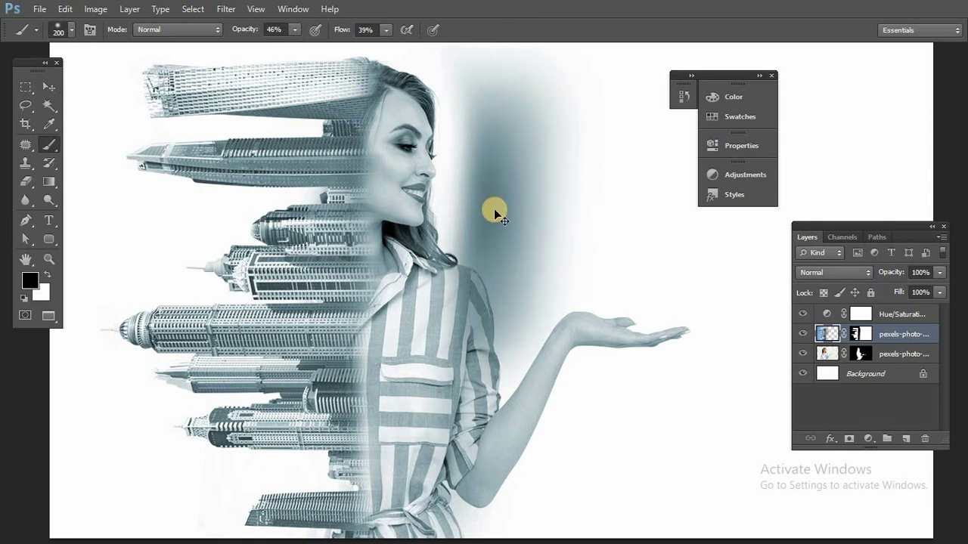
pyautogui.press('x')
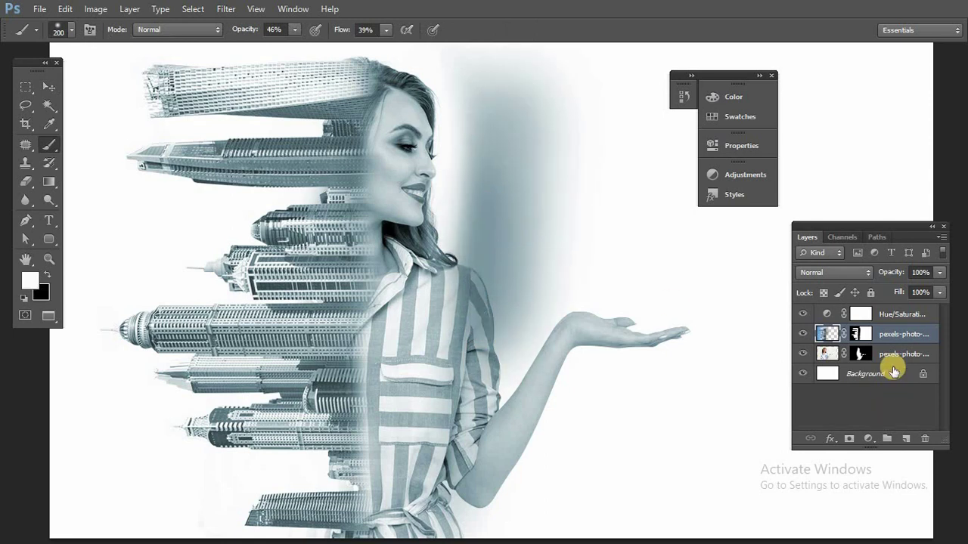
pyautogui.click(855, 334)
pyautogui.press('x')
pyautogui.moveTo(517, 240)
pyautogui.mouseDown()
pyautogui.moveTo(505, 277)
pyautogui.moveTo(502, 121)
pyautogui.moveTo(509, 350)
pyautogui.moveTo(497, 76)
pyautogui.moveTo(481, 67)
pyautogui.moveTo(471, 417)
pyautogui.moveTo(437, 425)
pyautogui.moveTo(419, 304)
pyautogui.moveTo(444, 372)
pyautogui.mouseUp()
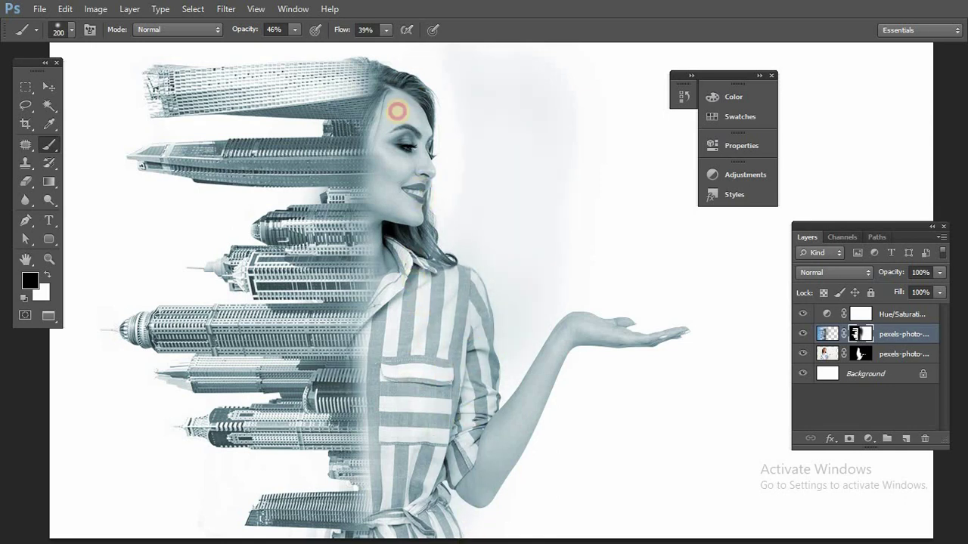
pyautogui.moveTo(400, 88)
pyautogui.mouseDown()
pyautogui.moveTo(378, 77)
pyautogui.moveTo(438, 117)
pyautogui.mouseUp()
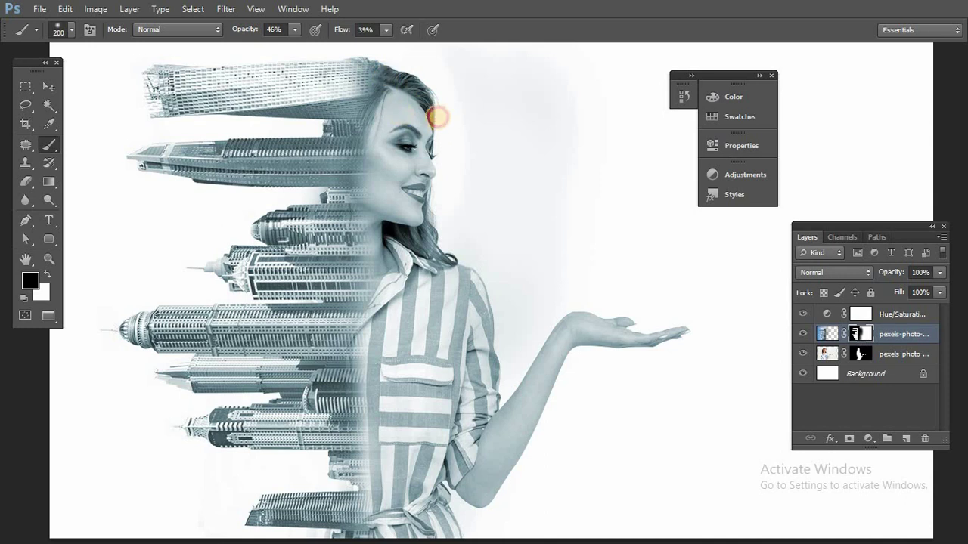
# Soften the uppermost tower's end over the woman's hair with a 100 px black brush on the skyline layer's mask.
pyautogui.press('[')
pyautogui.press('[')
pyautogui.press('[')
pyautogui.press('[')
pyautogui.moveTo(357, 91)
pyautogui.mouseDown()
pyautogui.moveTo(382, 105)
pyautogui.moveTo(380, 127)
pyautogui.moveTo(348, 85)
pyautogui.mouseUp()
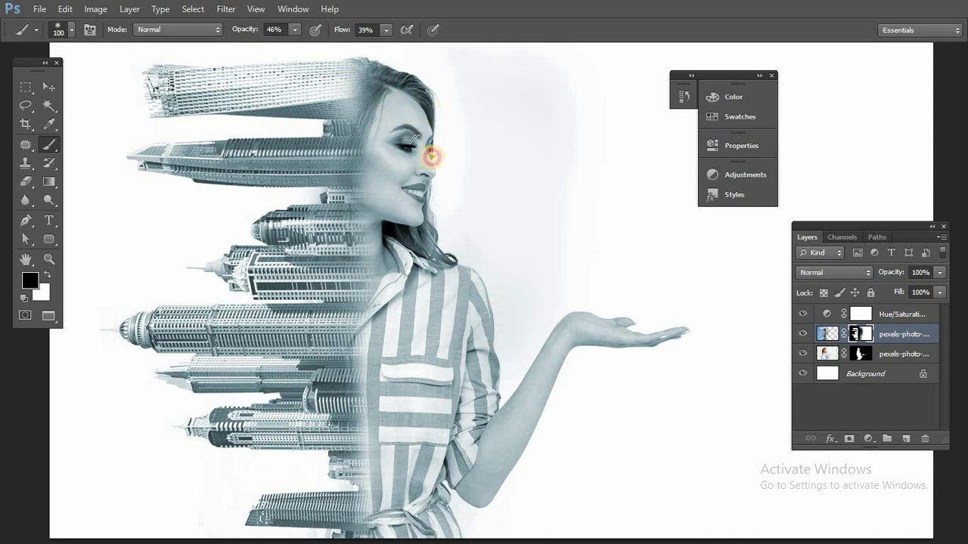
# Retouch the woman layer's mask where her hair meets the uppermost tower, painting black first and white to bring the hair back.
pyautogui.click(861, 354)
pyautogui.moveTo(357, 93); pyautogui.dragTo(333, 88)
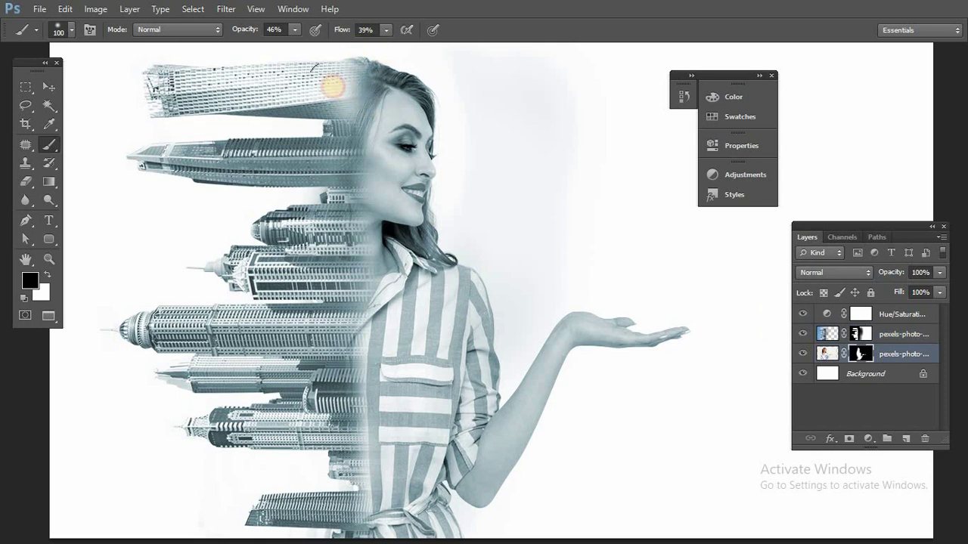
pyautogui.press('z')
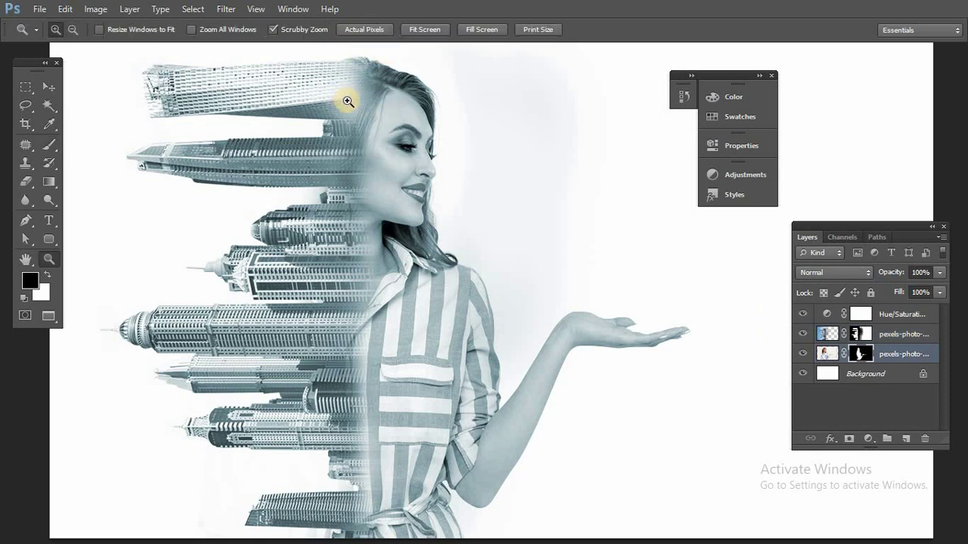
pyautogui.press('b')
pyautogui.press('x')
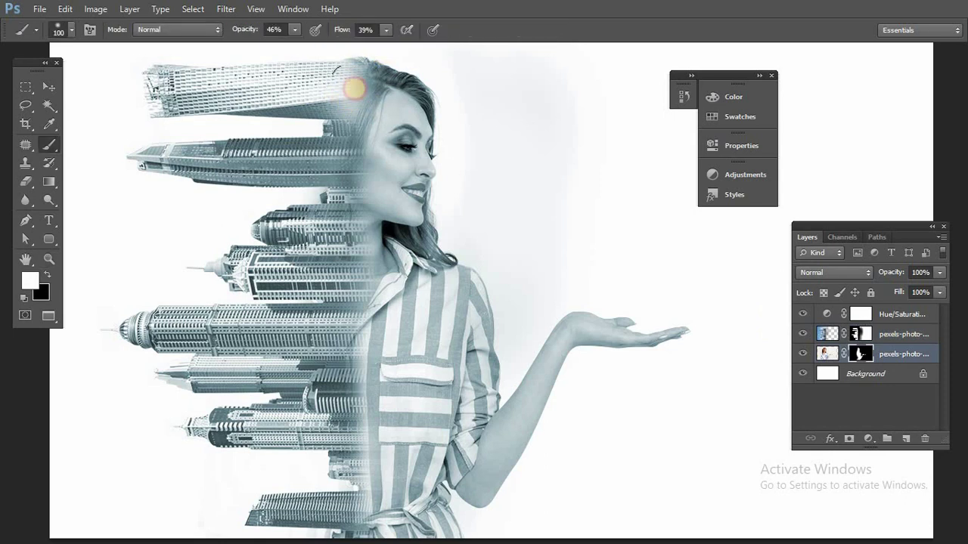
pyautogui.moveTo(353, 87)
pyautogui.mouseDown()
pyautogui.moveTo(349, 119)
pyautogui.moveTo(345, 91)
pyautogui.moveTo(357, 80)
pyautogui.moveTo(372, 86)
pyautogui.moveTo(353, 96)
pyautogui.moveTo(359, 114)
pyautogui.moveTo(326, 103)
pyautogui.moveTo(348, 140)
pyautogui.moveTo(337, 140)
pyautogui.moveTo(343, 155)
pyautogui.moveTo(335, 99)
pyautogui.moveTo(347, 115)
pyautogui.moveTo(319, 100)
pyautogui.mouseUp()
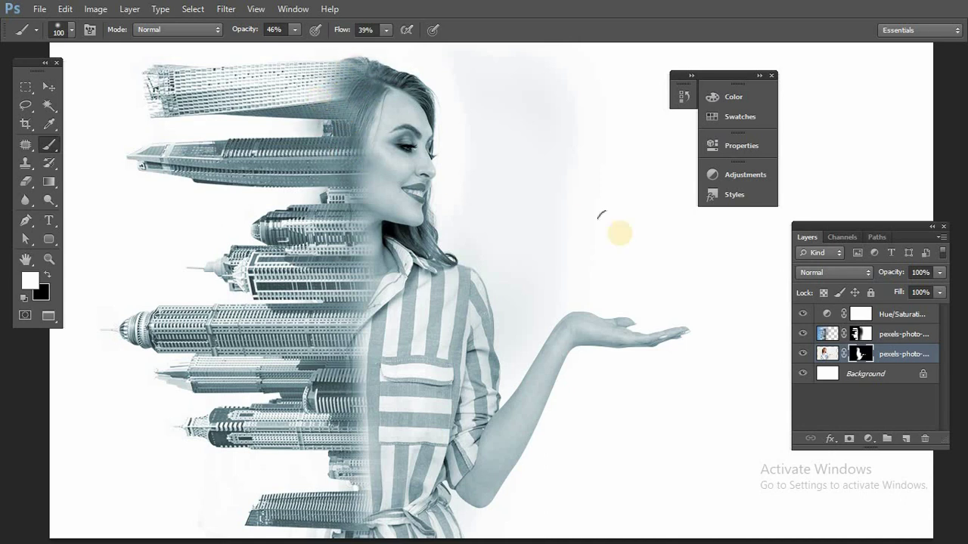
# Paint white on the skyline layer's mask around the upper towers' ends and check the blend in full-screen mode.
pyautogui.click(861, 334)
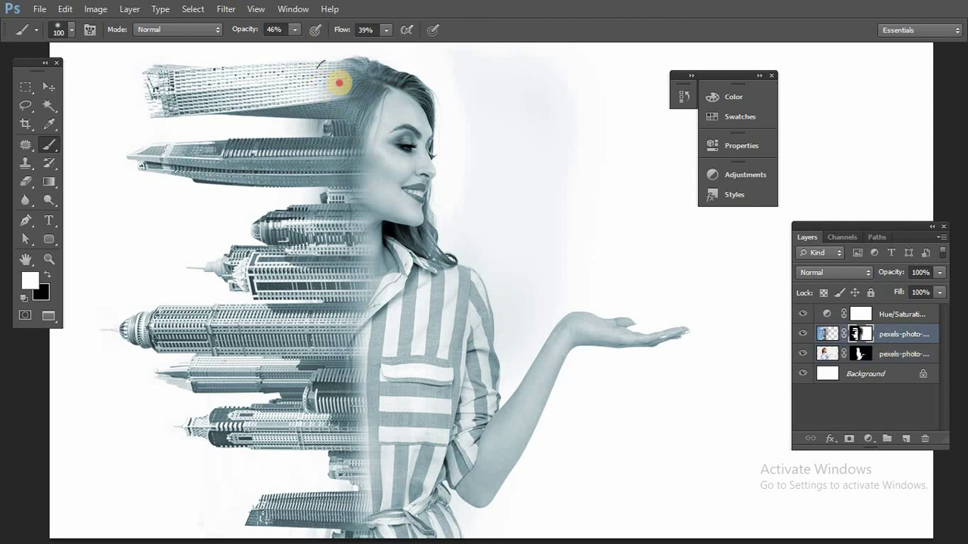
pyautogui.moveTo(333, 72); pyautogui.dragTo(311, 189)
pyautogui.moveTo(527, 341); pyautogui.dragTo(534, 336)
pyautogui.press('f')
pyautogui.moveTo(516, 293); pyautogui.dragTo(515, 272)
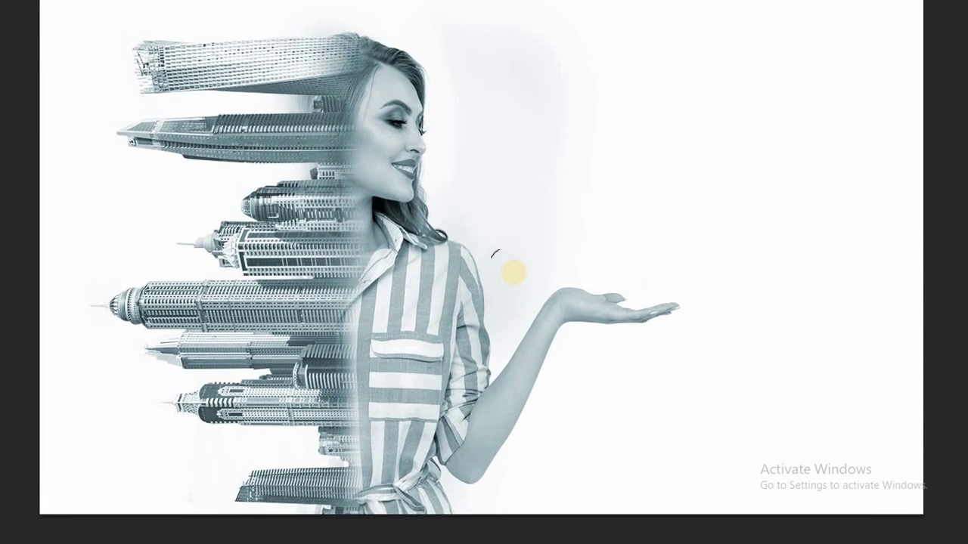
pyautogui.press('f')
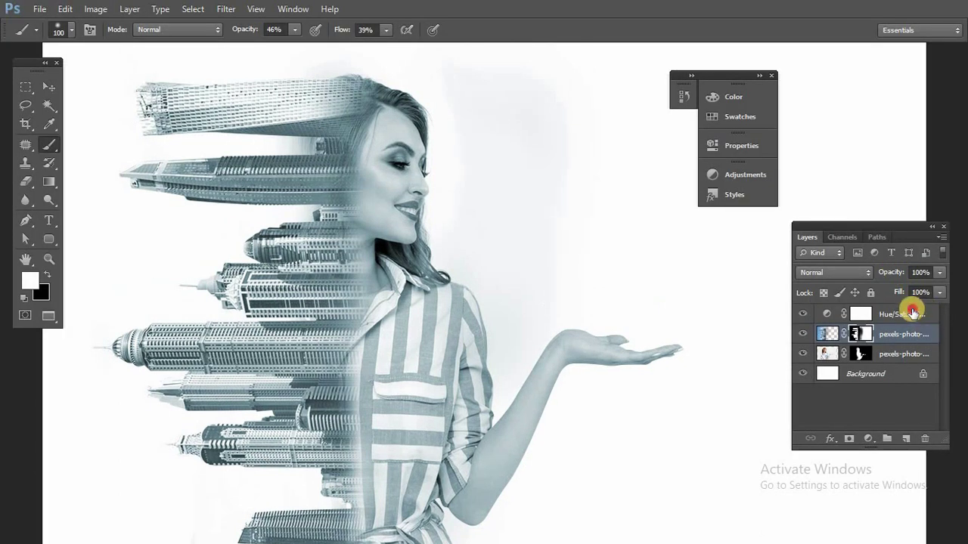
# Add a Levels adjustment layer above Hue/Saturation with black input 43 and white input 236.
pyautogui.click(913, 312)
pyautogui.click(868, 439)
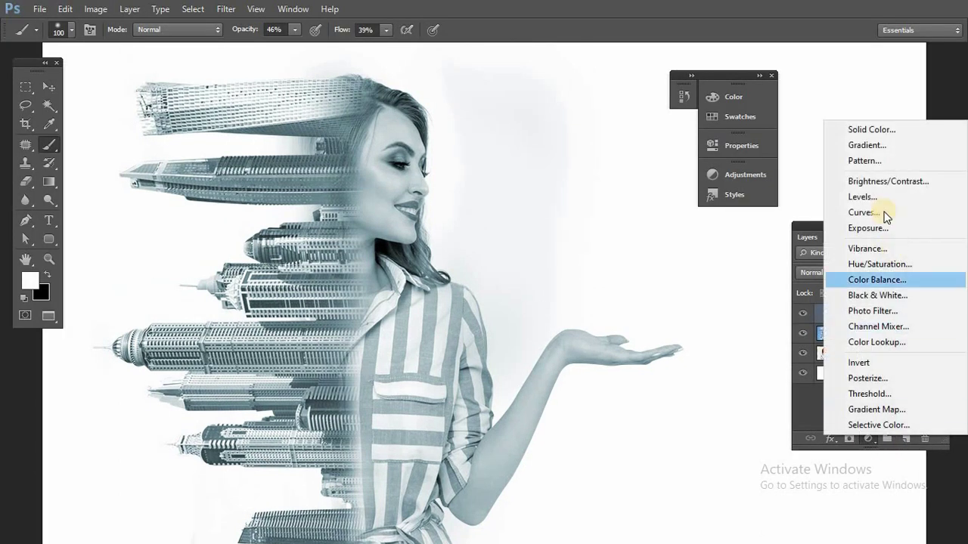
pyautogui.click(866, 198)
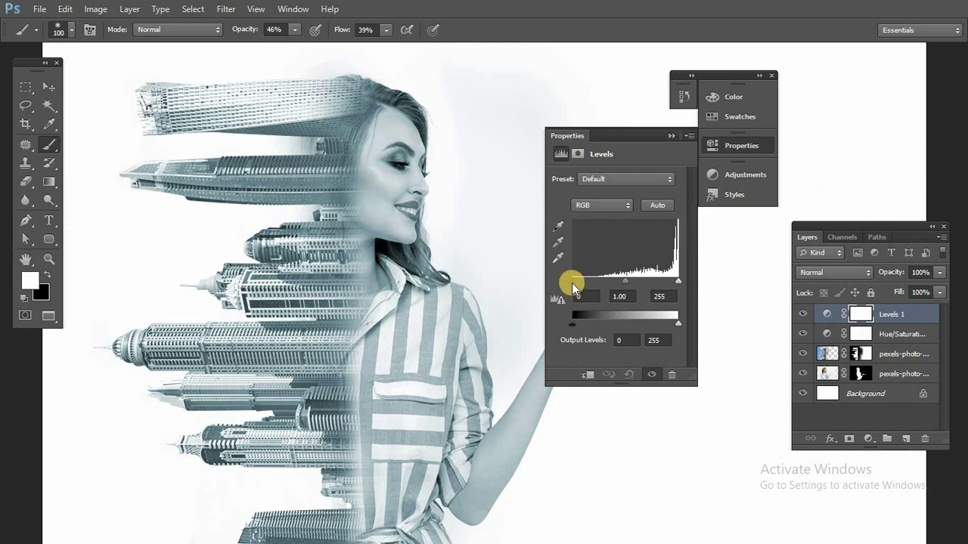
pyautogui.moveTo(579, 282); pyautogui.dragTo(589, 281)
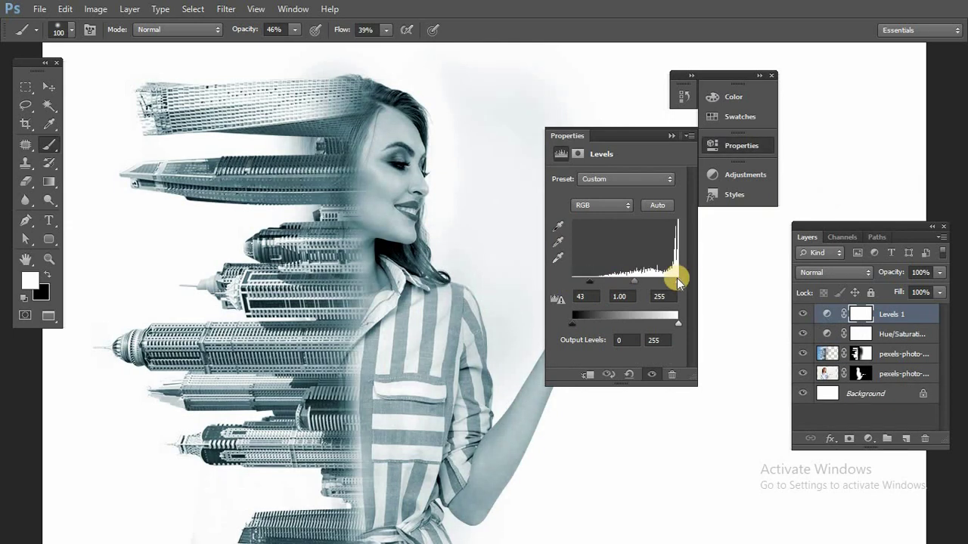
pyautogui.moveTo(673, 282); pyautogui.dragTo(668, 282)
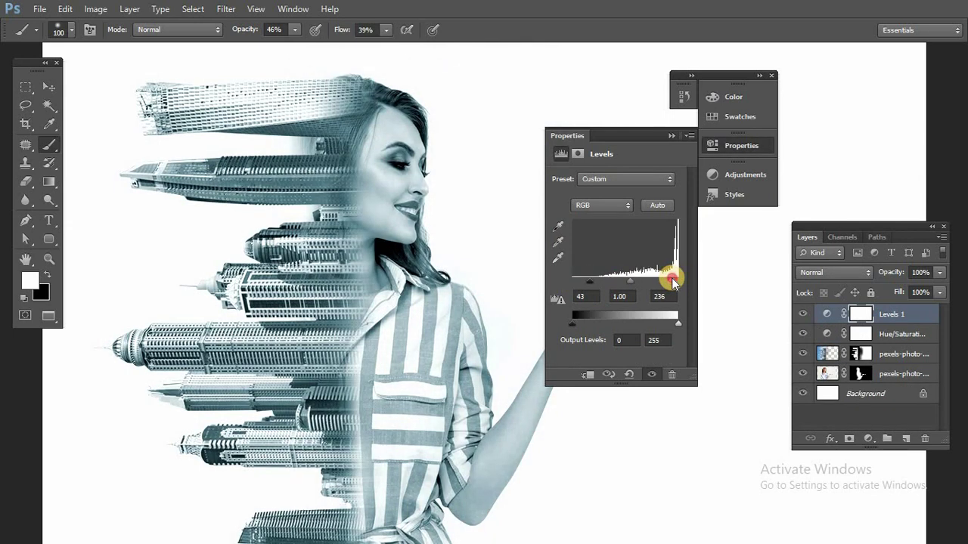
pyautogui.click(671, 136)
# Compare the whole composition with the skyline layer hidden and shown.
pyautogui.moveTo(588, 330); pyautogui.dragTo(591, 329)
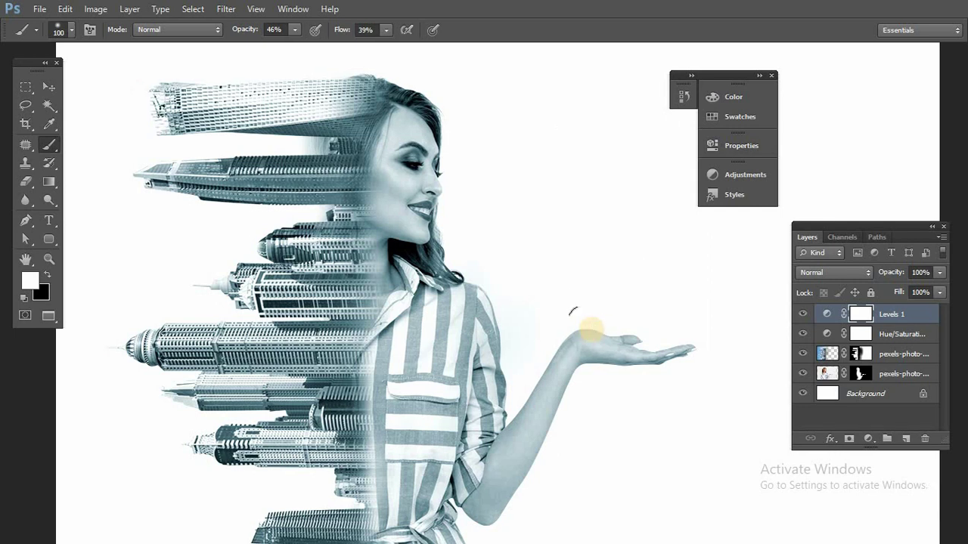
pyautogui.hotkey('ctrl', '-')
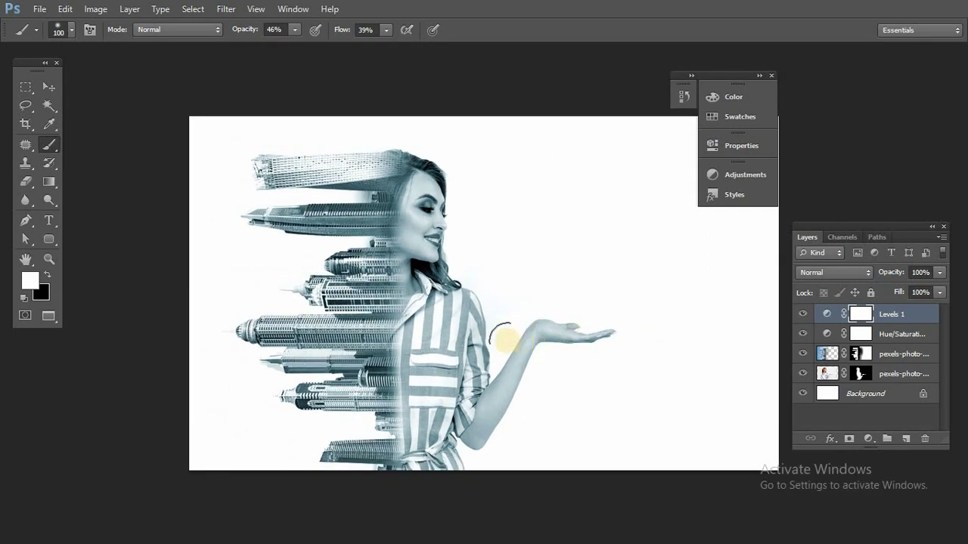
pyautogui.press('z')
pyautogui.click(531, 278)
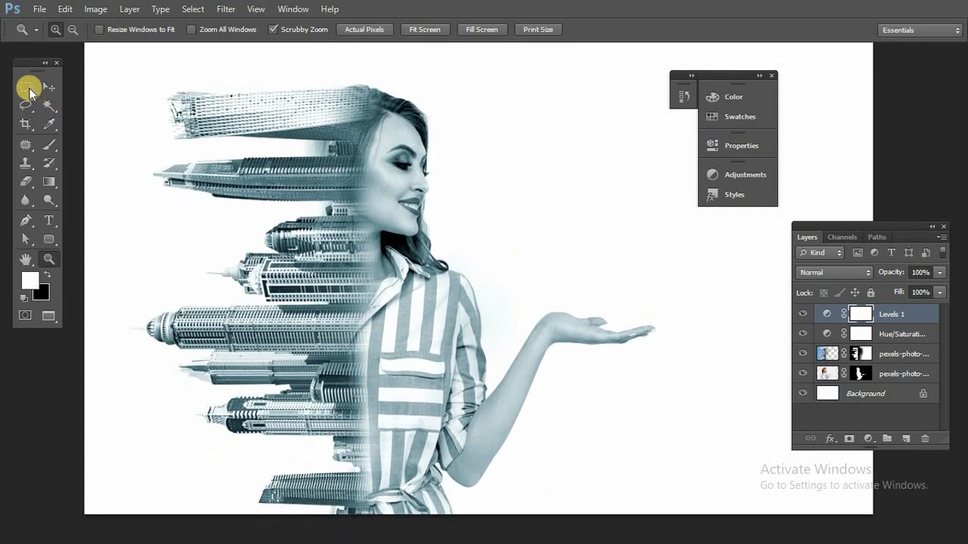
pyautogui.click(47, 87)
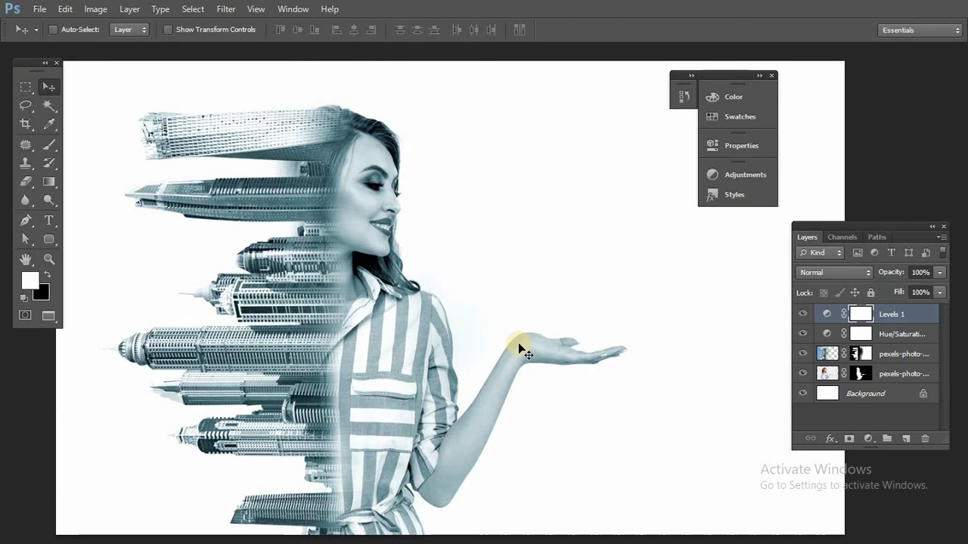
pyautogui.click(802, 353)
pyautogui.click(802, 353)
pyautogui.click(803, 353)
pyautogui.click(802, 353)
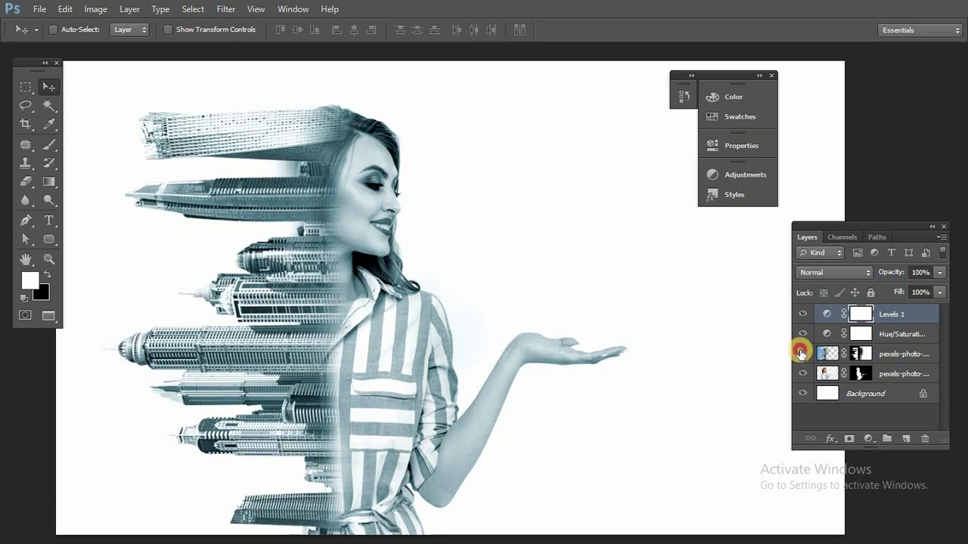
pyautogui.click(803, 353)
pyautogui.click(802, 353)
pyautogui.click(802, 353)
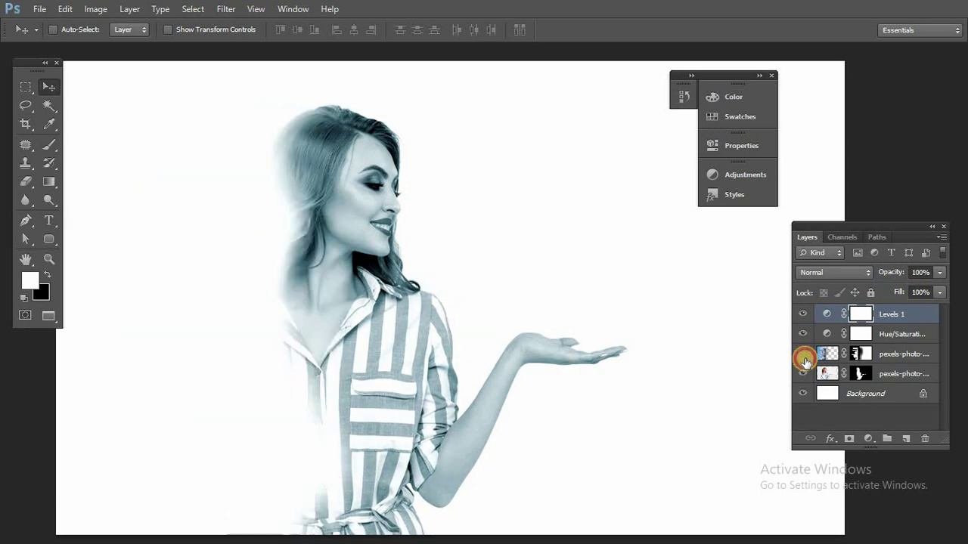
pyautogui.click(802, 353)
pyautogui.click(802, 353)
pyautogui.click(802, 353)
# Touch up the skyline layer's mask with black, using the soft 100 px brush at 46% opacity and 39% flow.
pyautogui.click(861, 353)
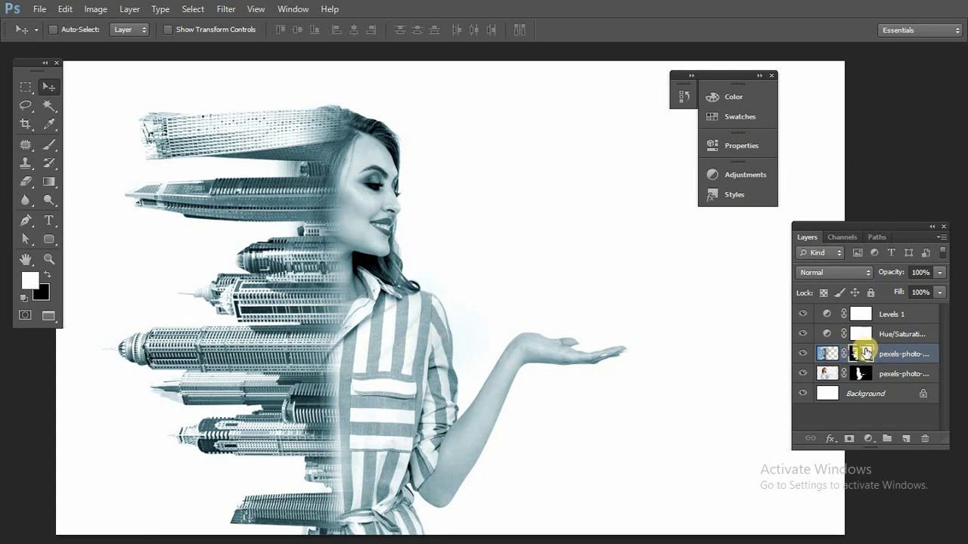
pyautogui.press('b')
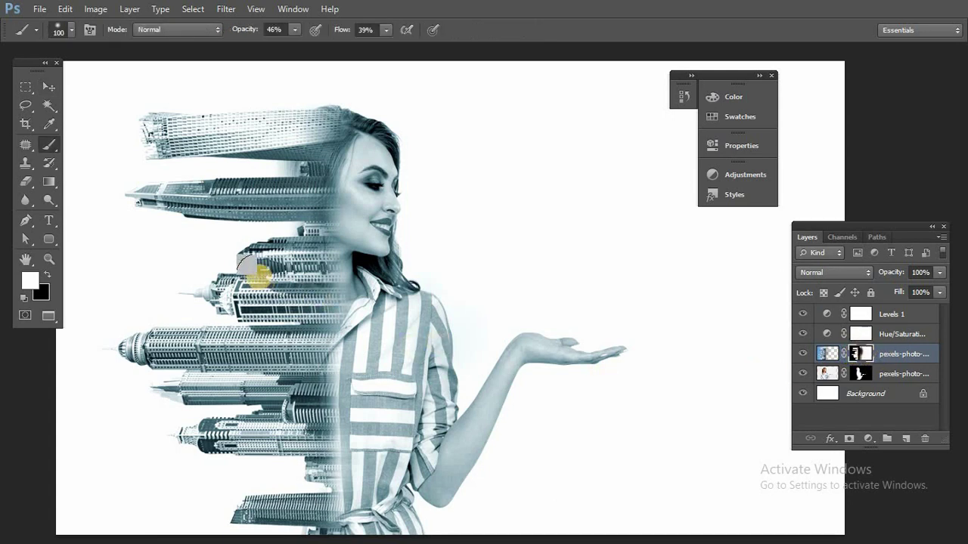
pyautogui.click(51, 278)
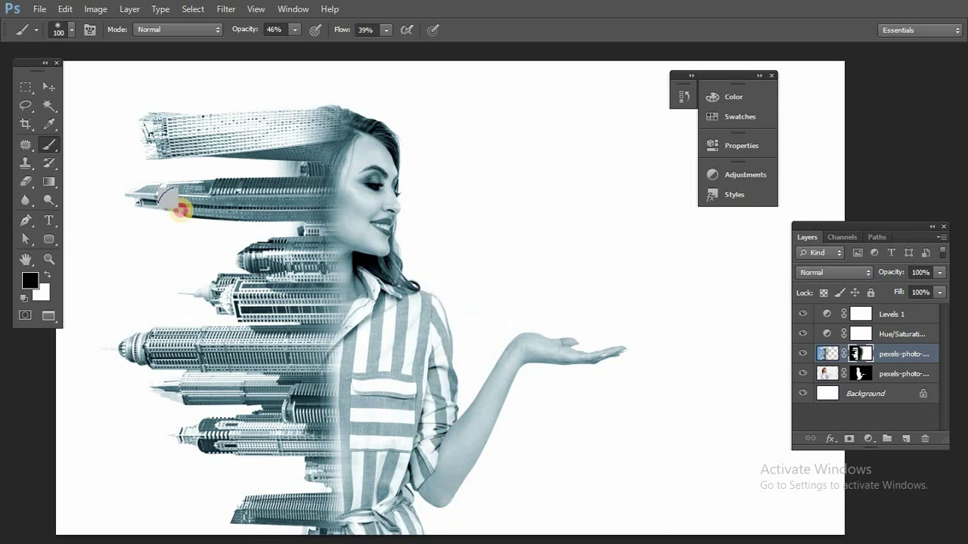
pyautogui.press('v')
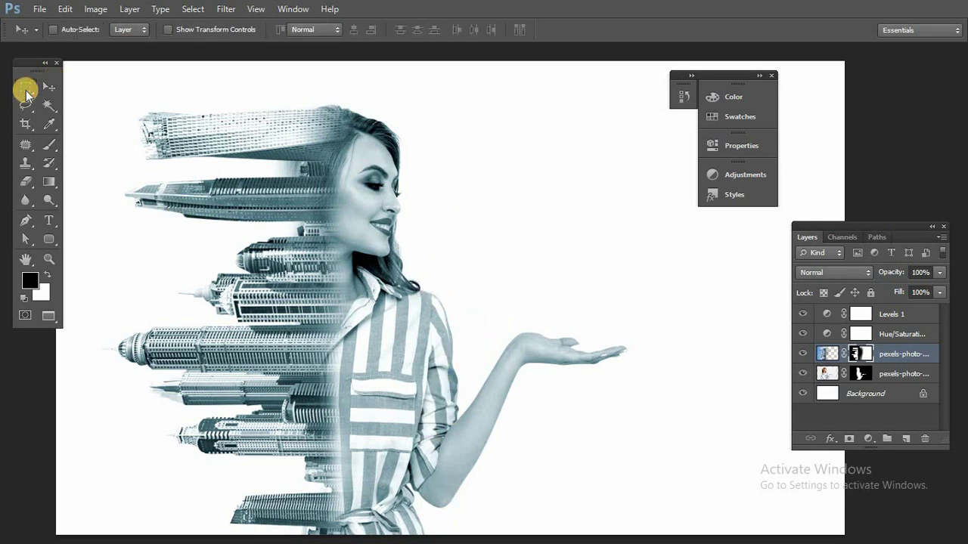
pyautogui.click(27, 93)
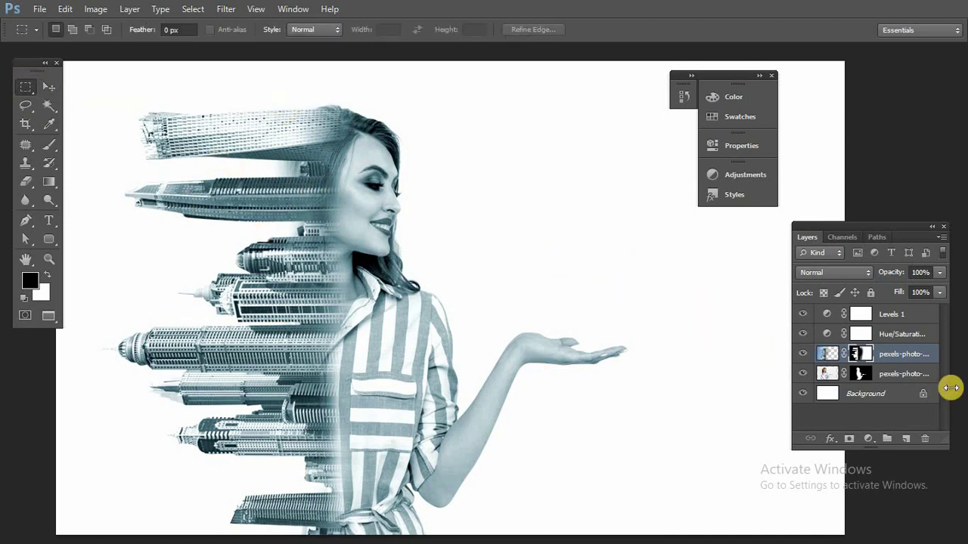
# Shift the four layers above the Background together slightly to the left and check the composition in full-screen mode.
pyautogui.click(910, 373)
pyautogui.keyDown('shift'); pyautogui.click(900, 311); pyautogui.keyUp('shift')
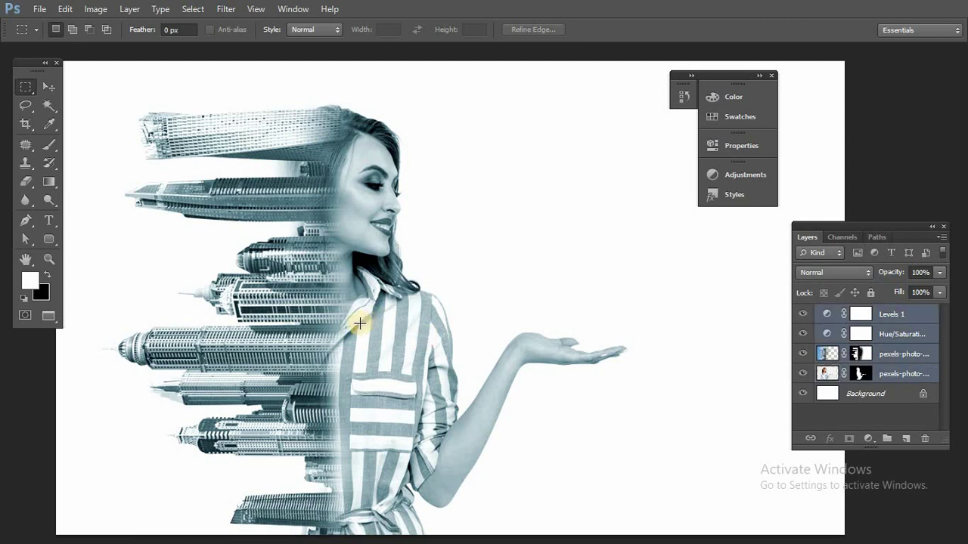
pyautogui.press('v')
pyautogui.moveTo(342, 327); pyautogui.dragTo(318, 327)
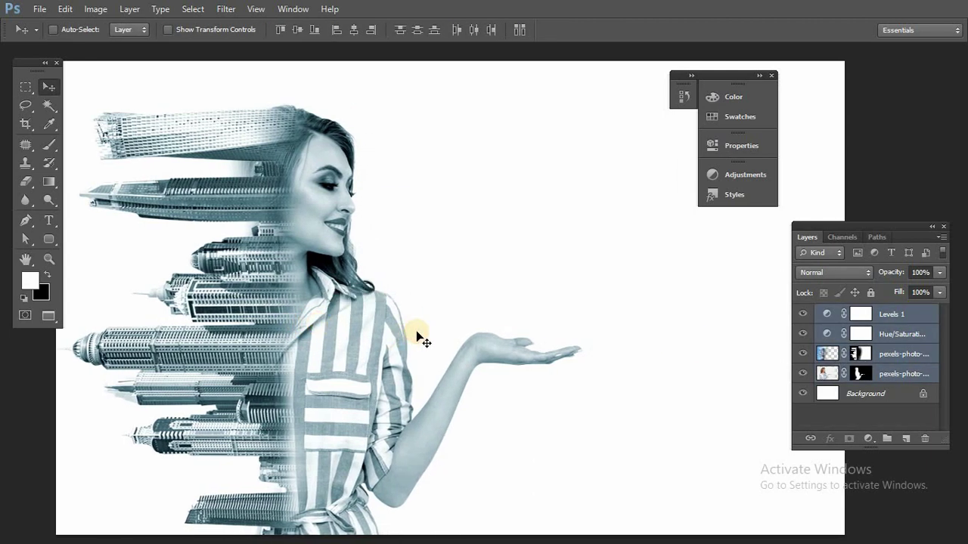
pyautogui.press('f')
pyautogui.press('f')
pyautogui.press('f')
pyautogui.press('f')
pyautogui.press('f')
pyautogui.press('f')
pyautogui.press('f')
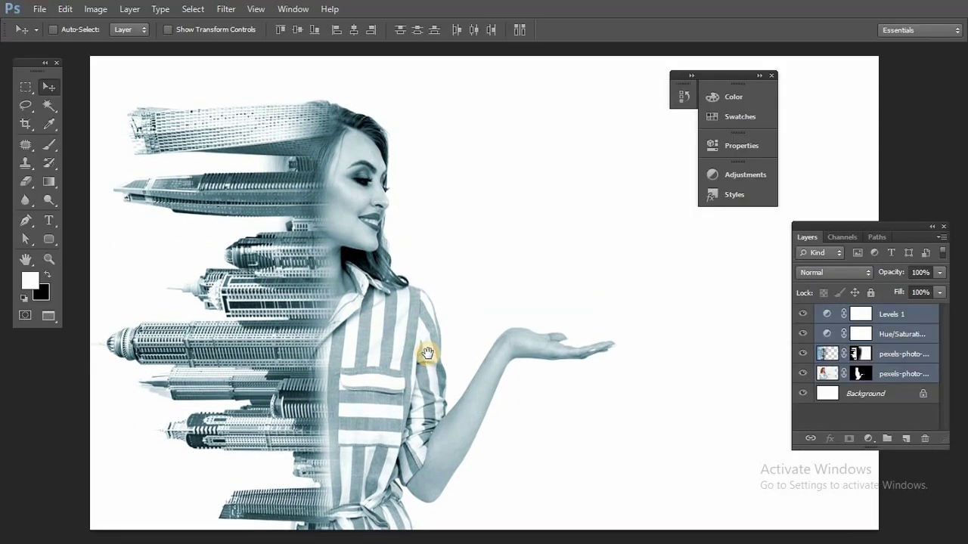
# Put the skyline layer in its own group and compare the composition with the skyline hidden and shown.
pyautogui.click(30, 87)
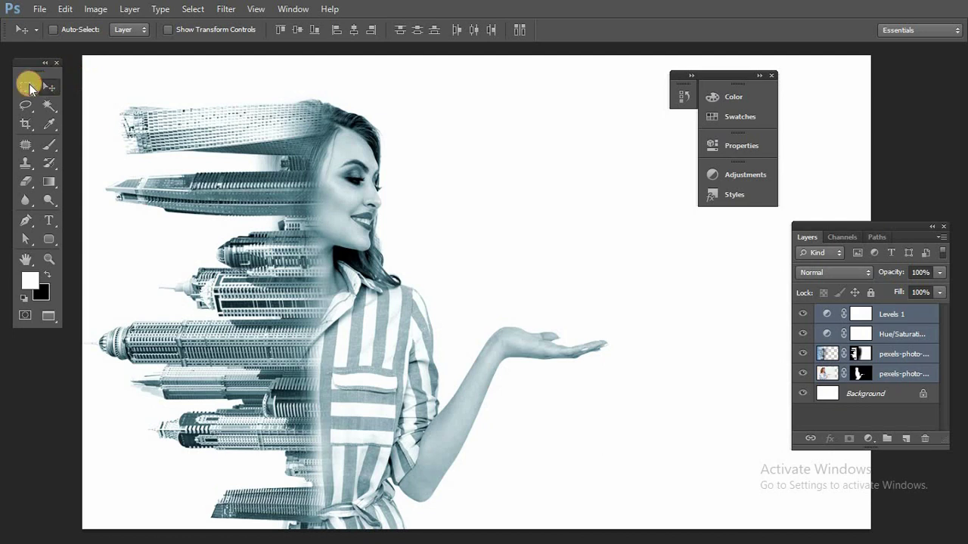
pyautogui.click(906, 334)
pyautogui.click(804, 355)
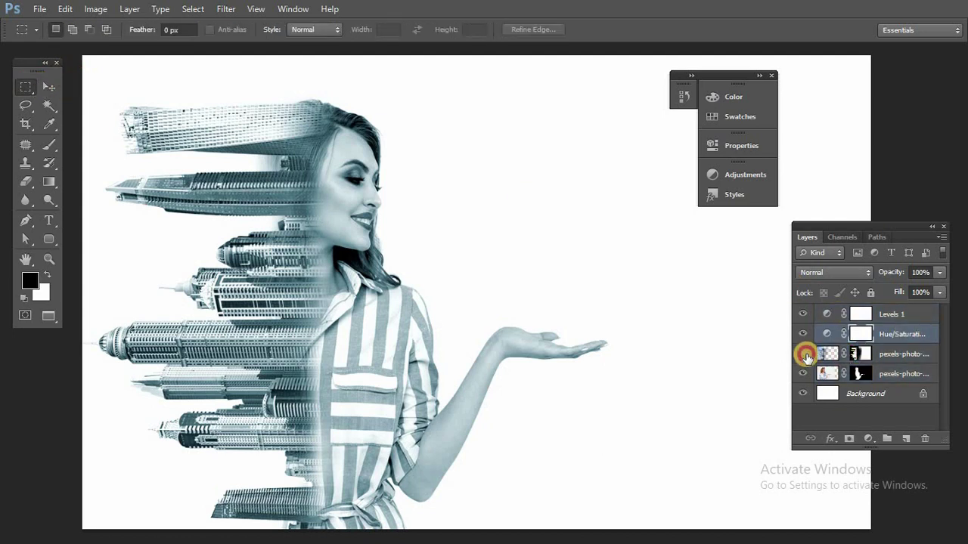
pyautogui.click(803, 354)
pyautogui.click(803, 354)
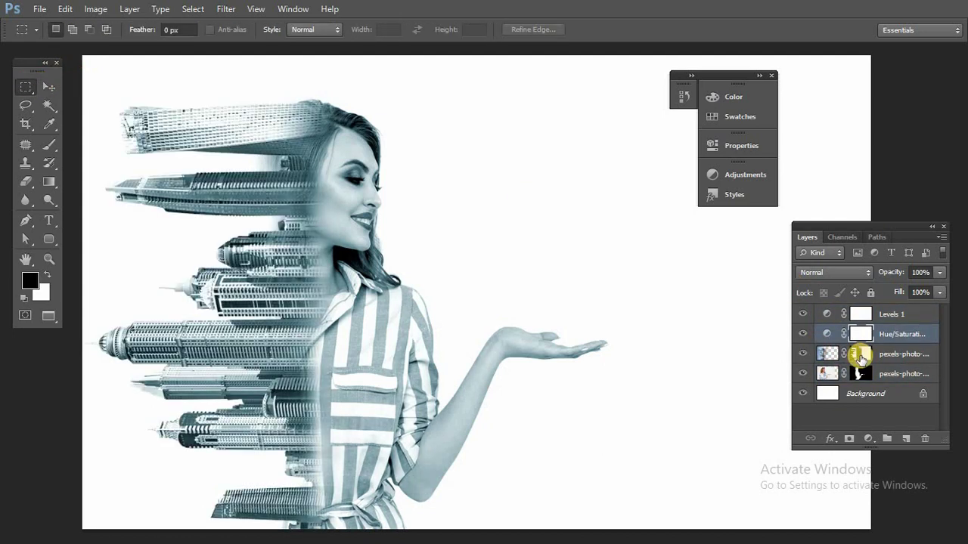
pyautogui.click(908, 354)
pyautogui.press('x')
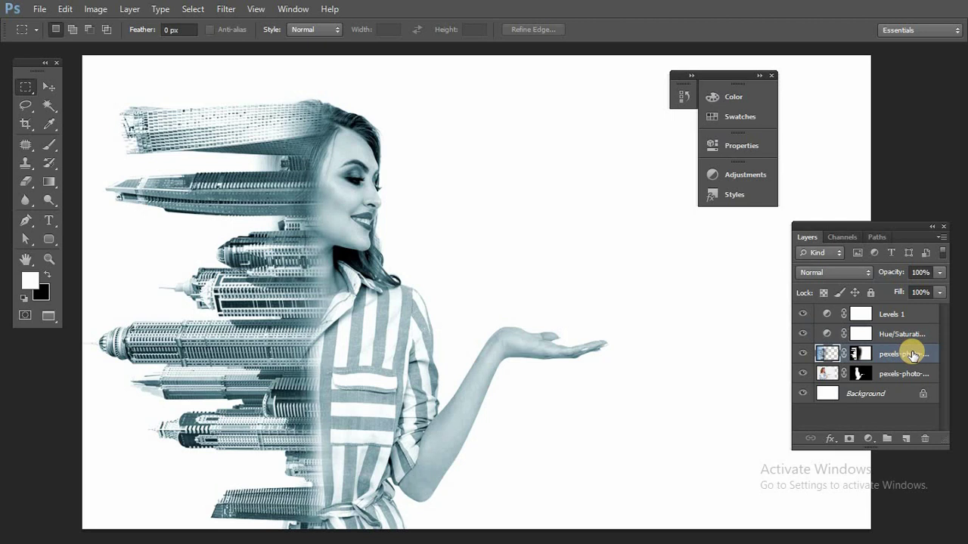
pyautogui.hotkey('ctrl', 'g')
pyautogui.click(813, 354)
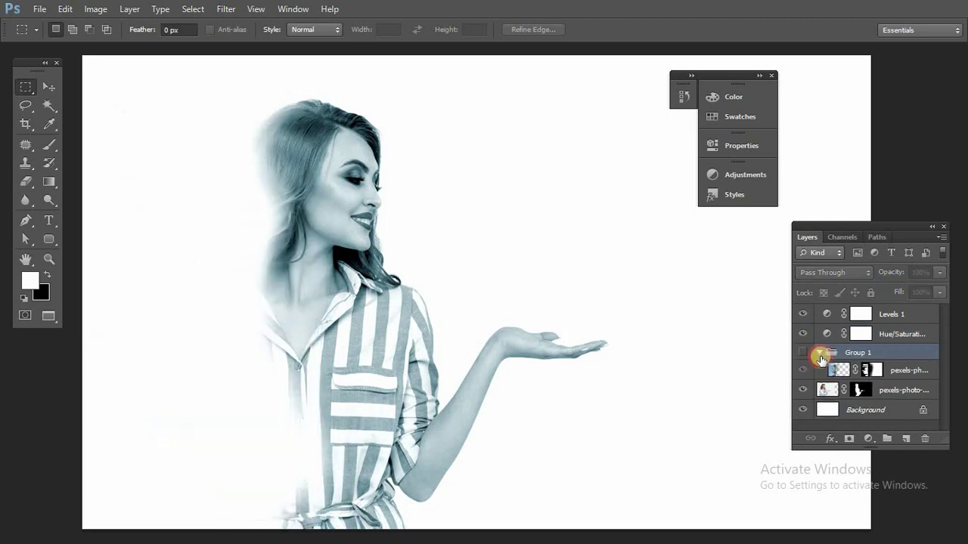
pyautogui.click(813, 354)
pyautogui.click(820, 354)
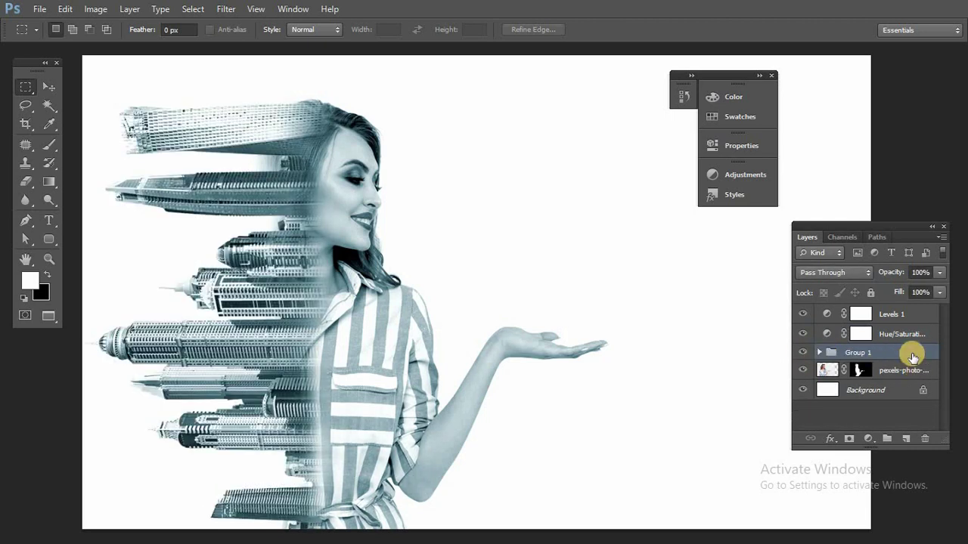
# Duplicate the skyline group and restrict the copy's Blend If Gray range for This Layer to 105 through 174.
pyautogui.moveTo(913, 357); pyautogui.dragTo(905, 438)
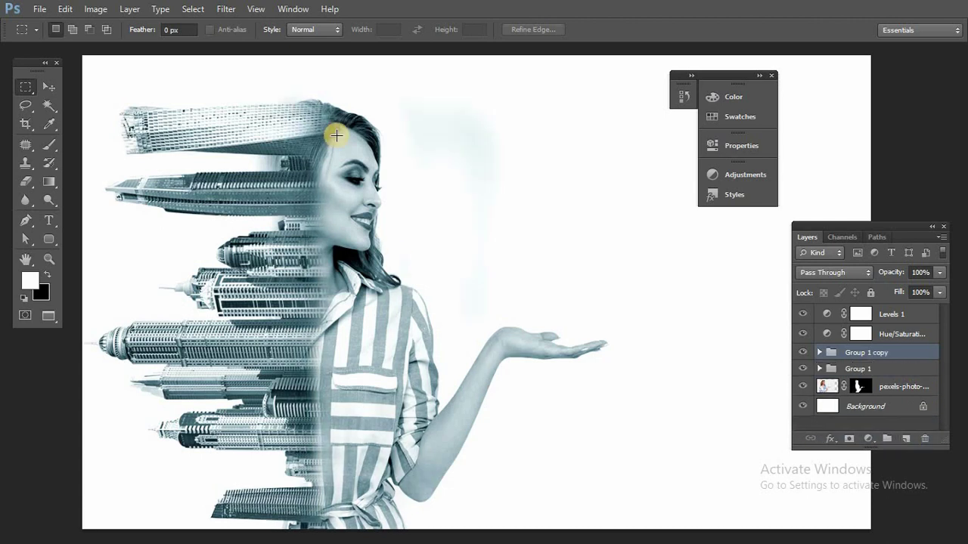
pyautogui.click(831, 438)
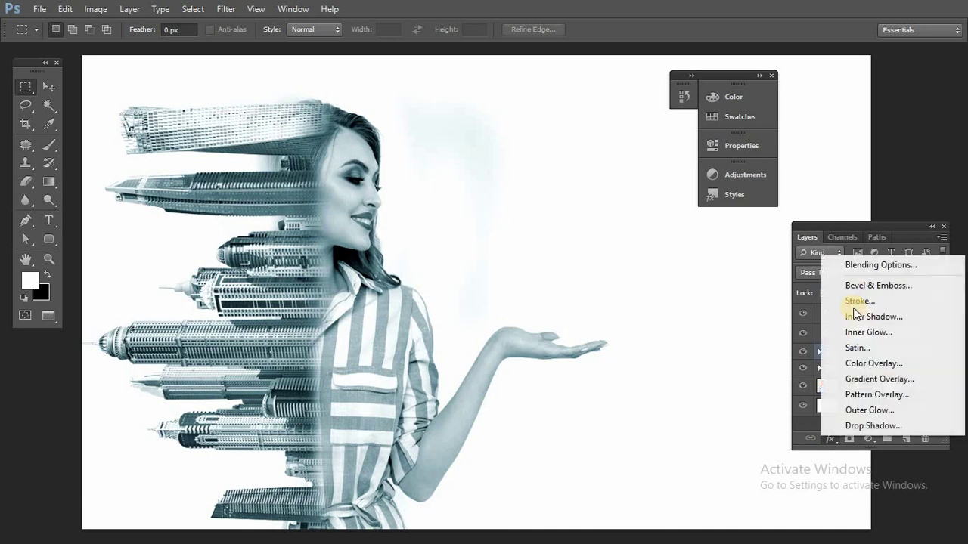
pyautogui.click(869, 266)
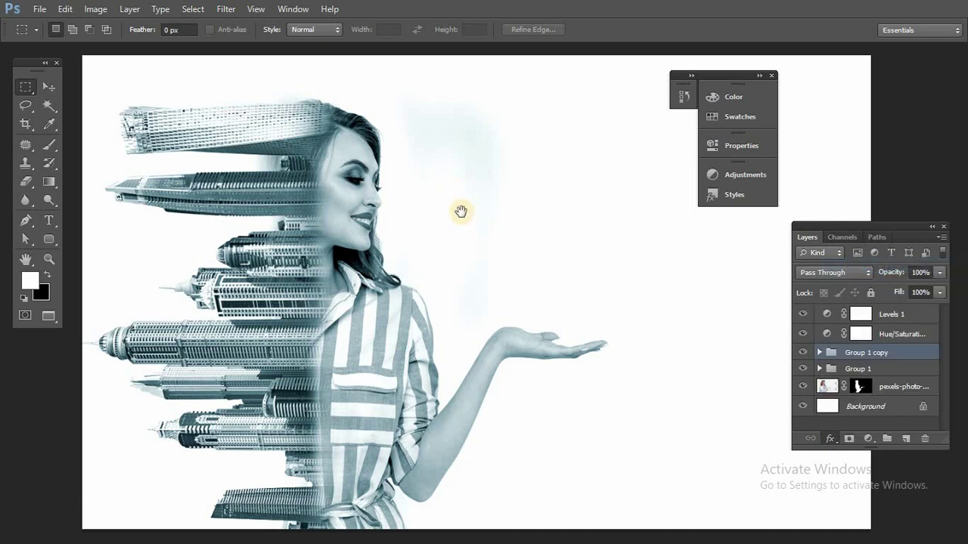
pyautogui.moveTo(591, 274); pyautogui.dragTo(499, 113)
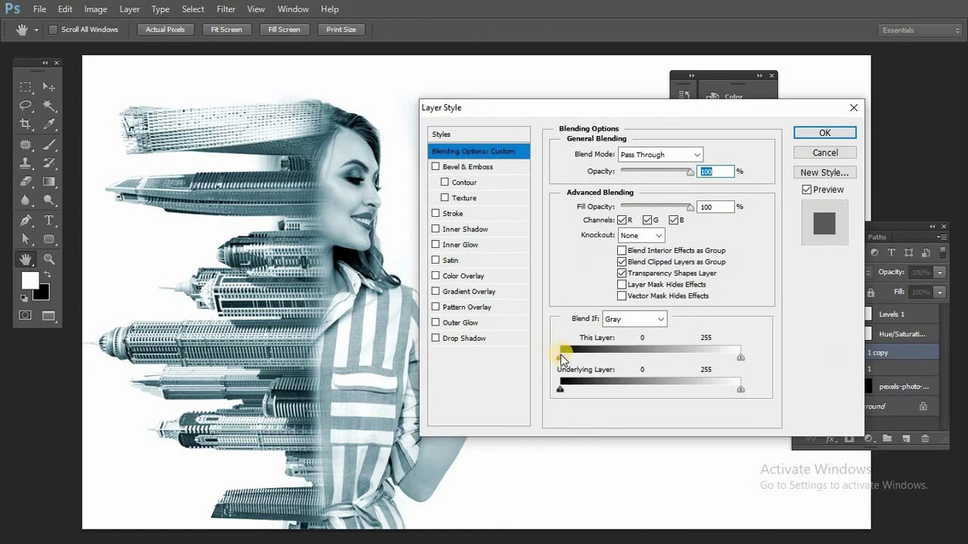
pyautogui.moveTo(579, 360); pyautogui.dragTo(655, 366)
pyautogui.moveTo(547, 367); pyautogui.dragTo(634, 362)
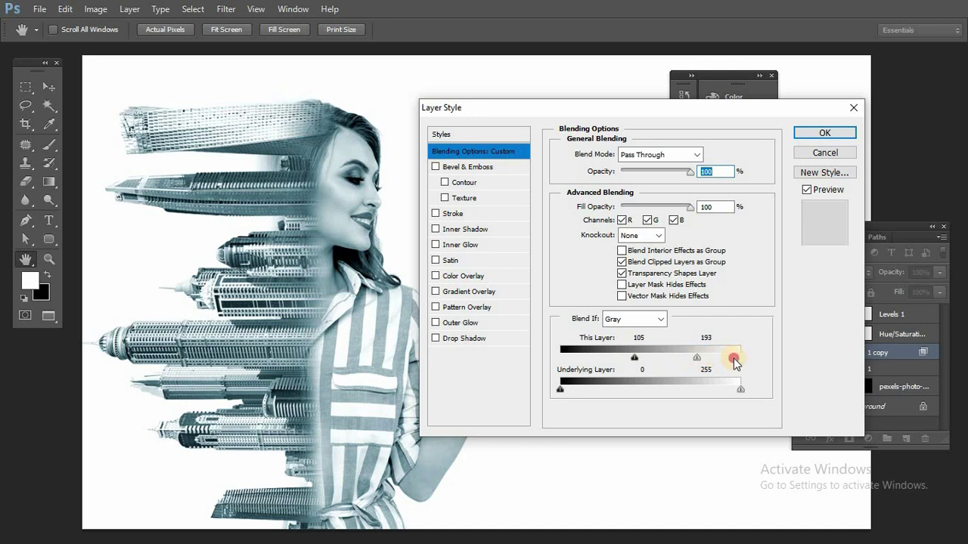
pyautogui.moveTo(735, 362); pyautogui.dragTo(690, 361)
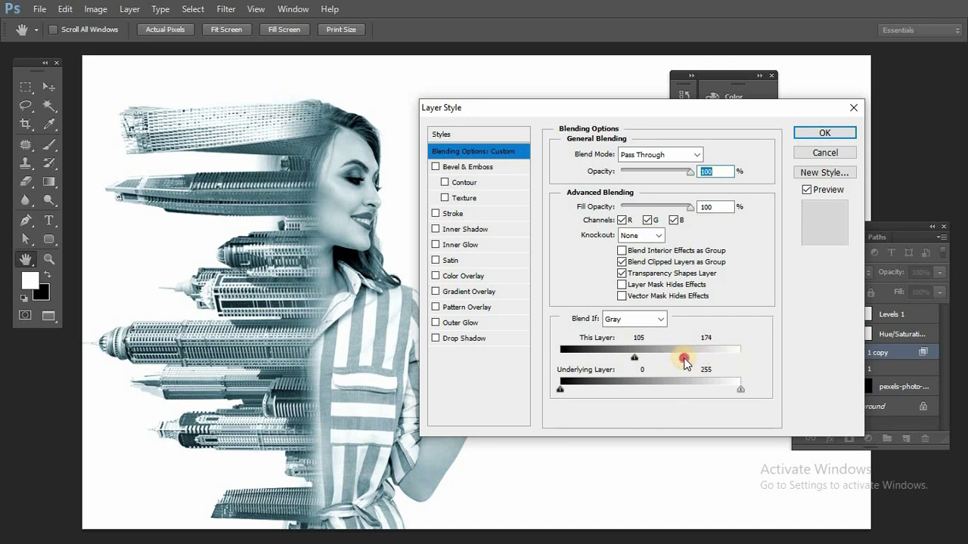
pyautogui.click(824, 133)
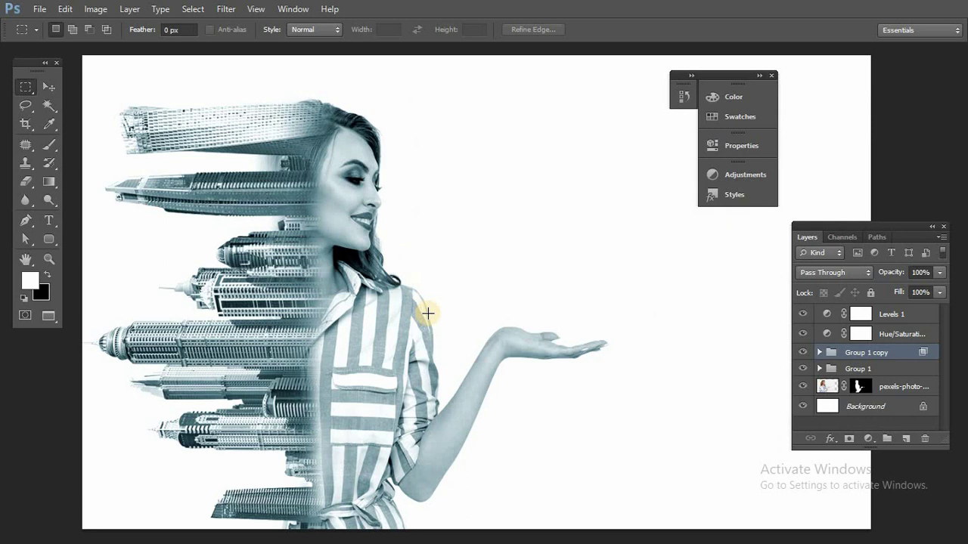
pyautogui.click(49, 87)
pyautogui.click(44, 90)
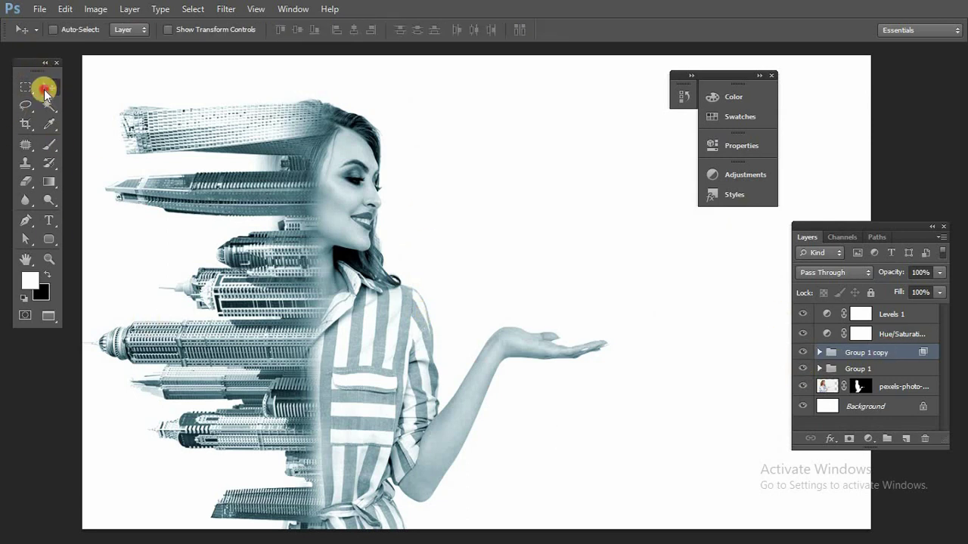
pyautogui.click(27, 92)
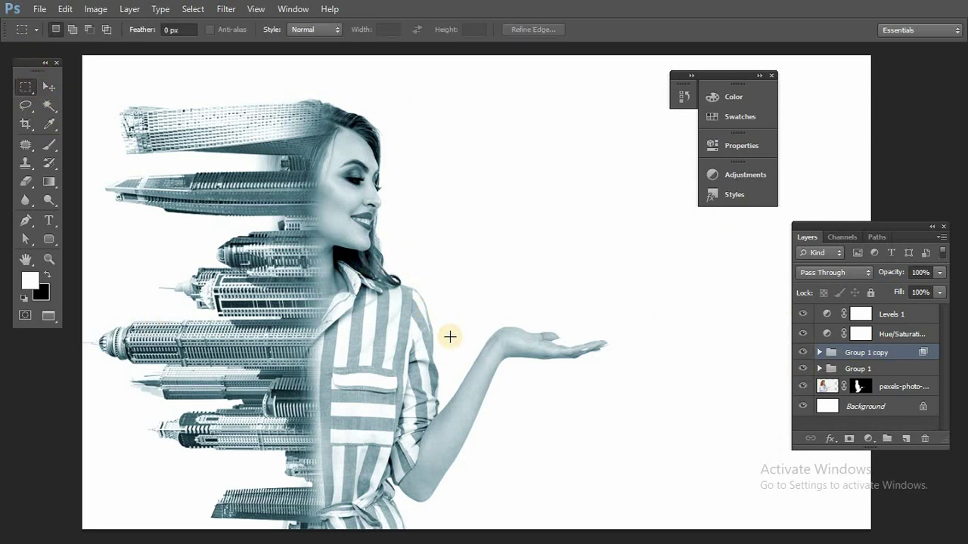
# Place the nature-forest-trees-fog image from the doube exposure folder into the Photoshop composition.
pyautogui.hotkey('alt', 'Tab')
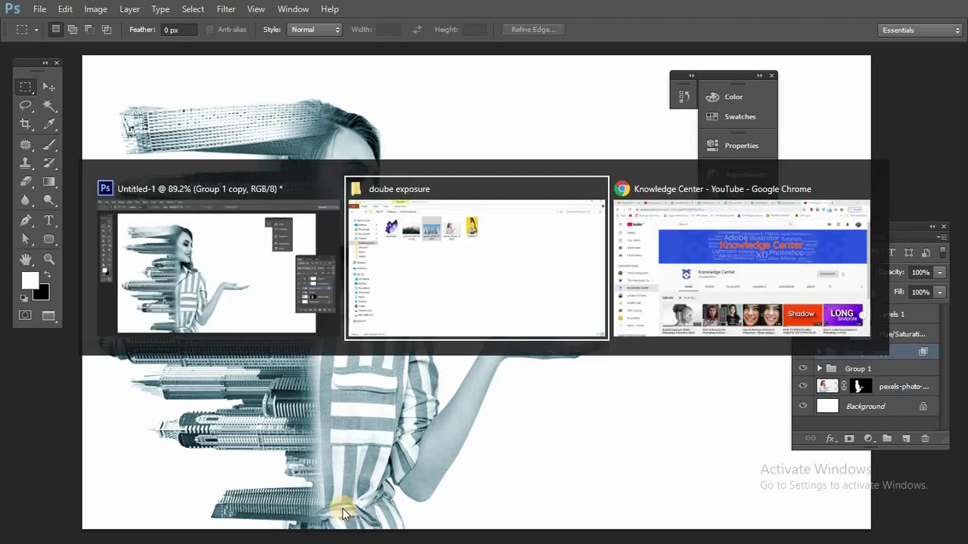
pyautogui.click(450, 237)
pyautogui.moveTo(233, 117); pyautogui.dragTo(422, 210)
pyautogui.hotkey('alt', 'Tab')
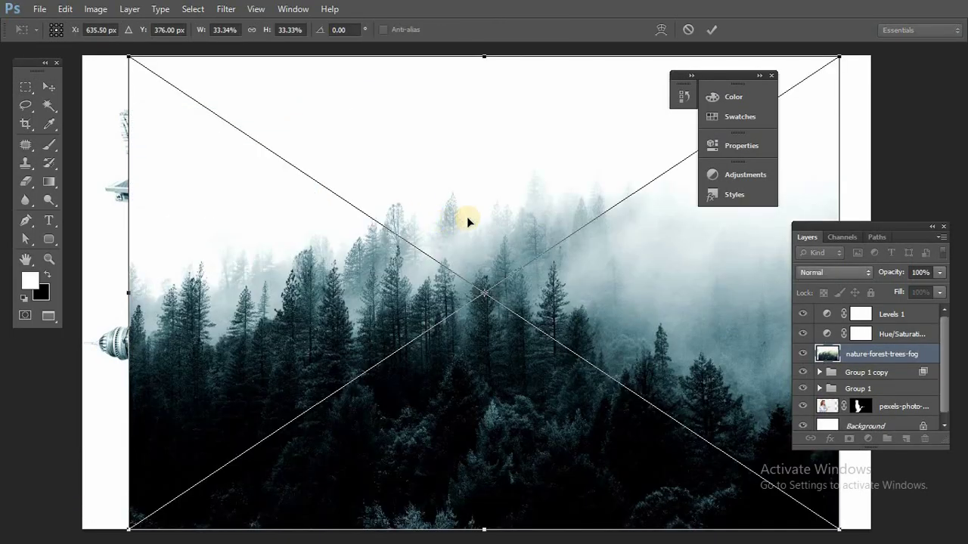
# Rotate the placed forest image 90° clockwise, flip it horizontally and commit the placement.
pyautogui.rightClick(467, 217)
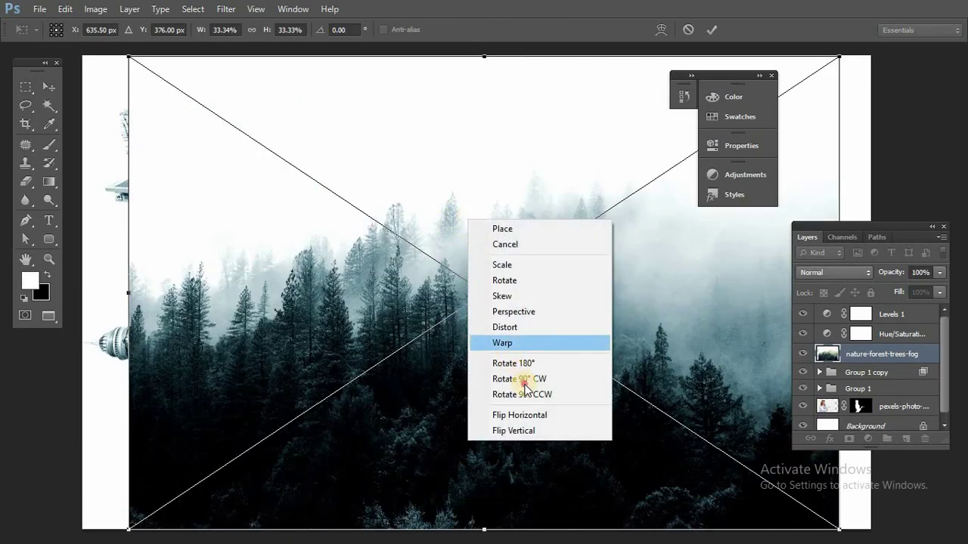
pyautogui.click(521, 380)
pyautogui.rightClick(448, 309)
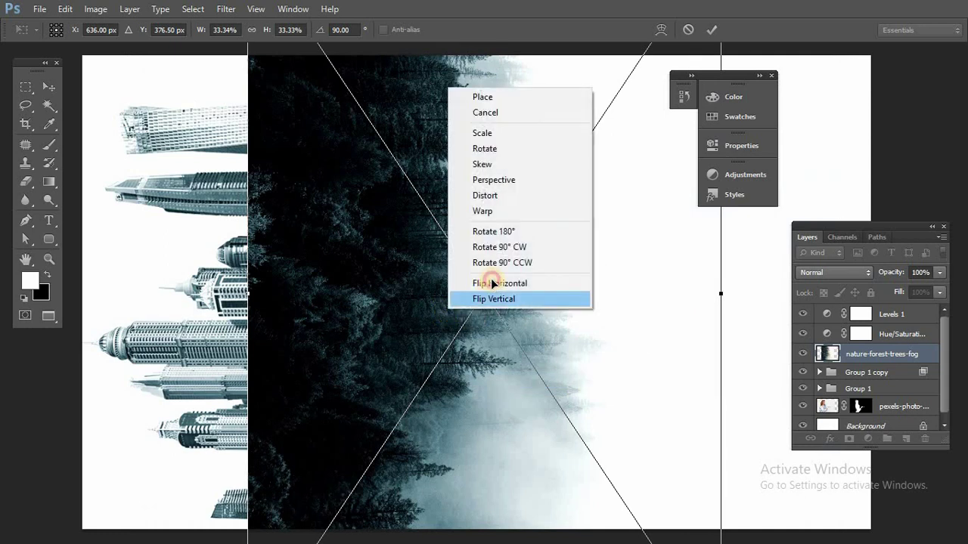
pyautogui.click(491, 284)
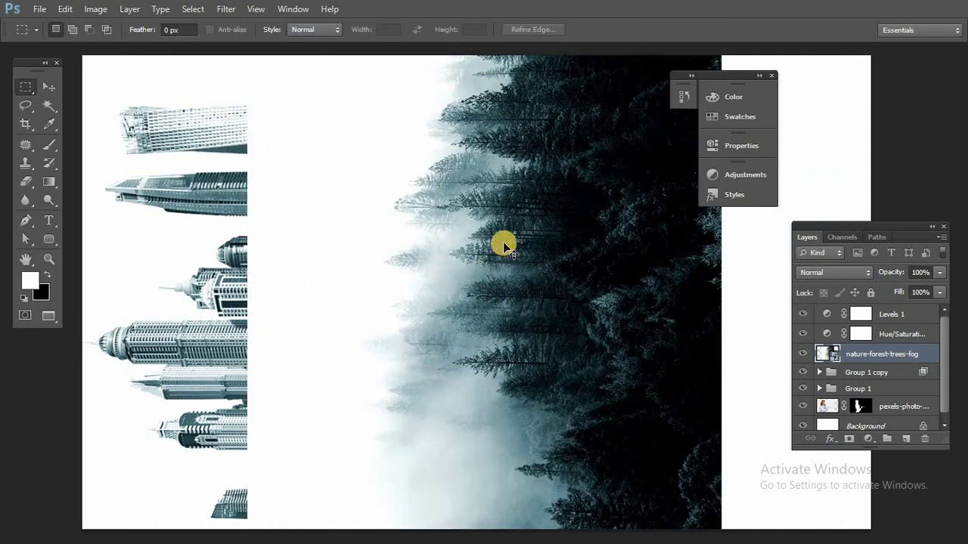
# Move the forest layer beneath the woman layer and shift it right so the trees fill the canvas's right side.
pyautogui.press('v')
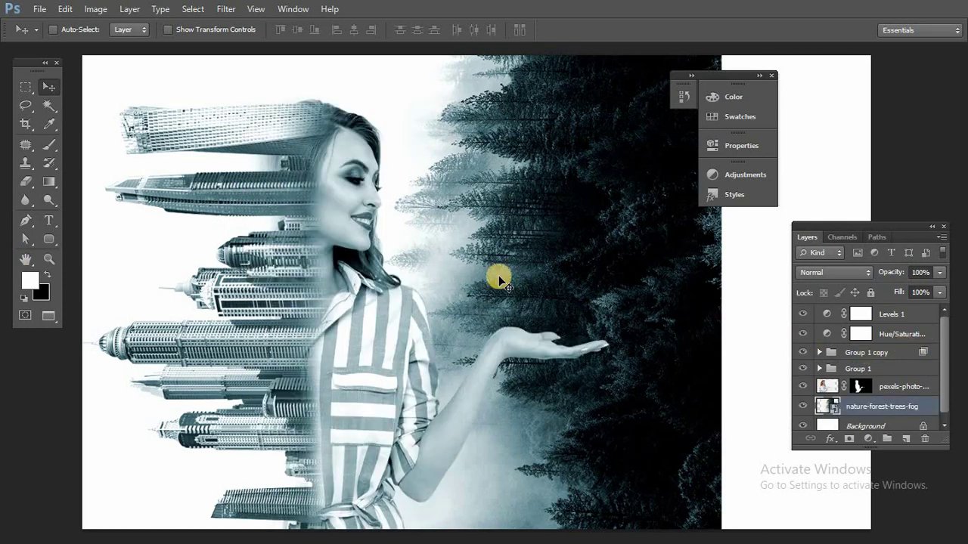
pyautogui.press('f')
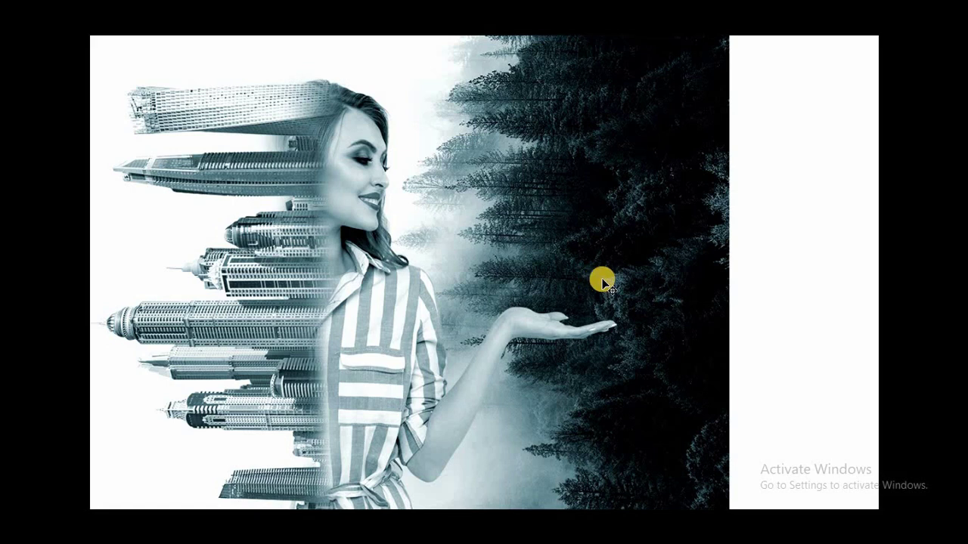
pyautogui.moveTo(719, 240); pyautogui.dragTo(796, 242)
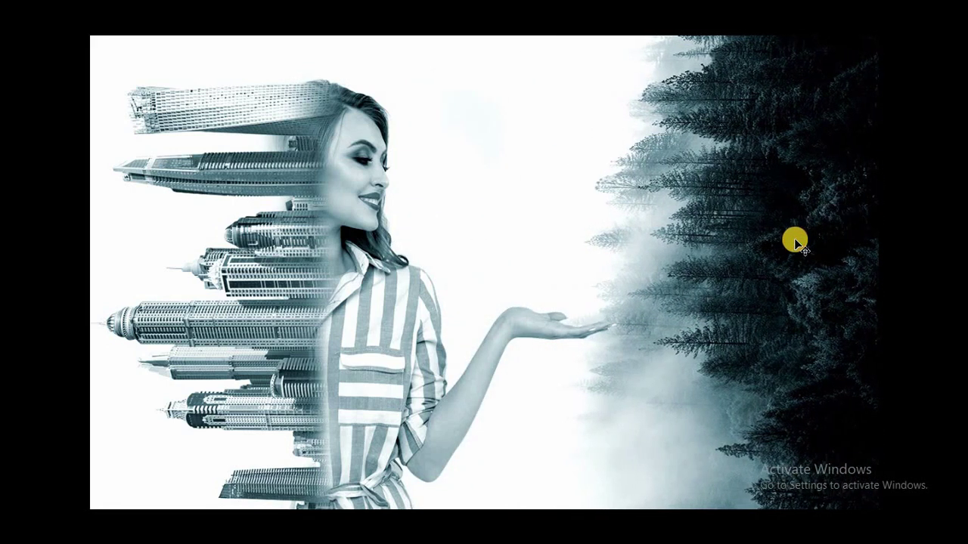
pyautogui.press('f')
pyautogui.press('f')
pyautogui.press('f')
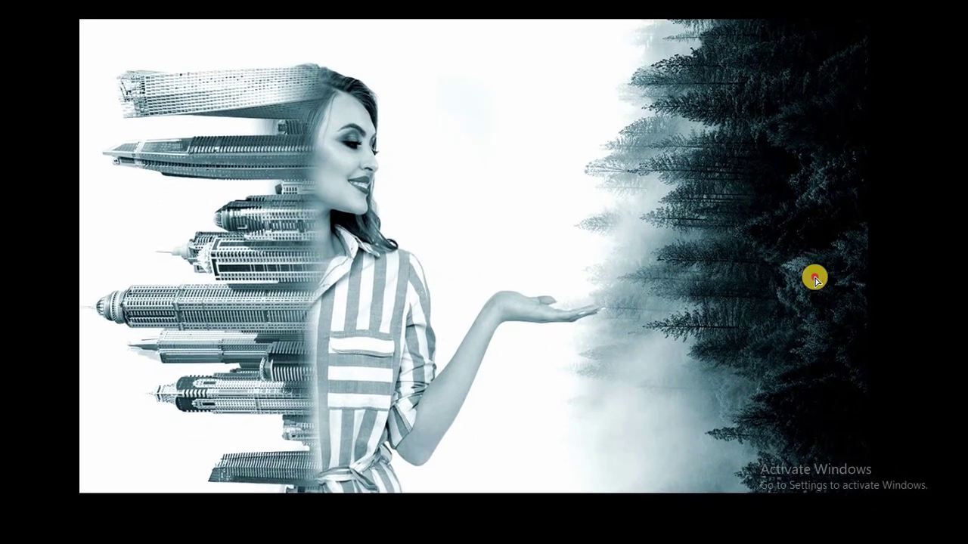
# Nudge the forest layer farther right, with the treetops just beyond the woman's fingertips, and review the composition in full-screen mode.
pyautogui.moveTo(812, 277)
pyautogui.mouseDown()
pyautogui.moveTo(832, 281)
pyautogui.moveTo(803, 282)
pyautogui.mouseUp()
pyautogui.moveTo(741, 241); pyautogui.dragTo(735, 234)
pyautogui.press('f')
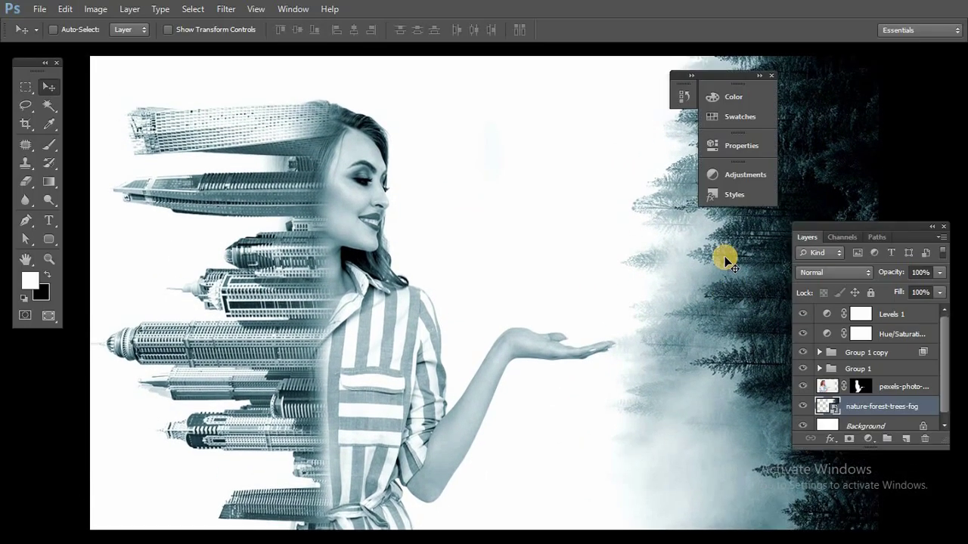
pyautogui.press('f')
pyautogui.press('f')
pyautogui.press('f')
pyautogui.press('f')
pyautogui.press('f')
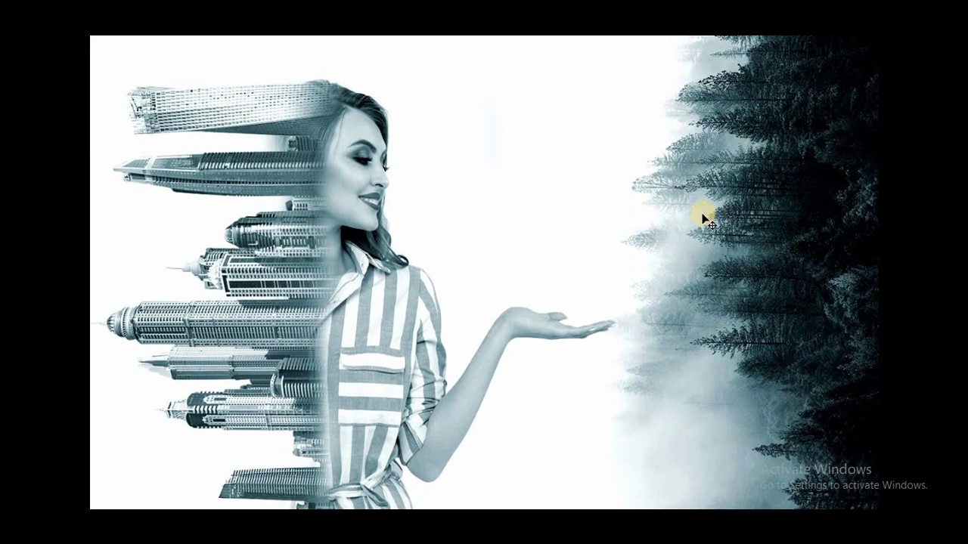
pyautogui.press('f')
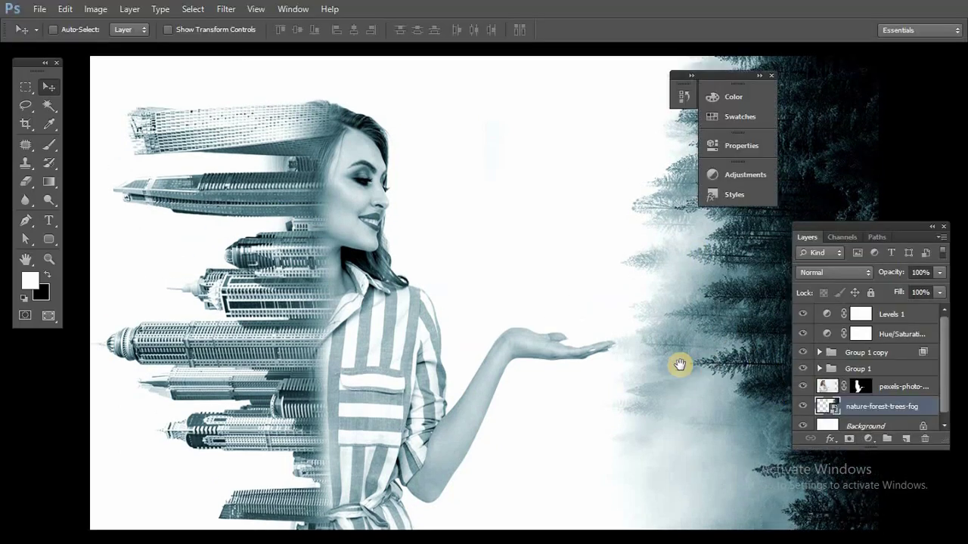
# Add a Levels adjustment above the forest layer, set the white input to 253 and brighten the midtones to about 1.34.
pyautogui.press('f')
pyautogui.click(871, 438)
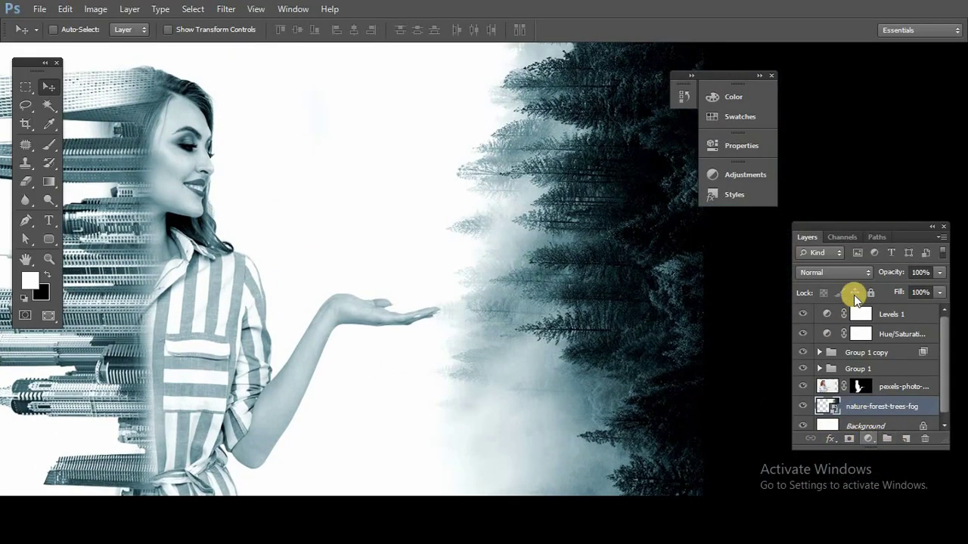
pyautogui.click(864, 203)
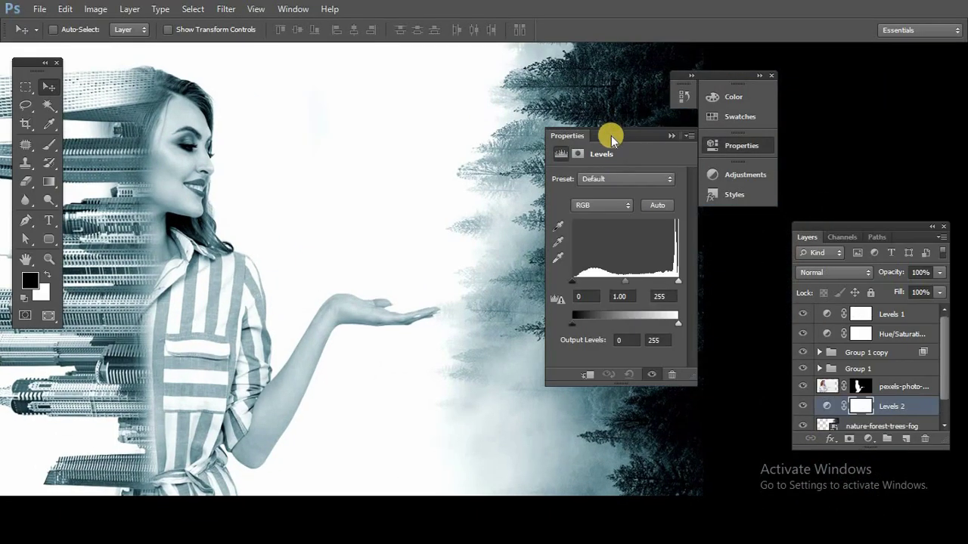
pyautogui.moveTo(613, 134); pyautogui.dragTo(373, 156)
pyautogui.moveTo(440, 296); pyautogui.dragTo(437, 297)
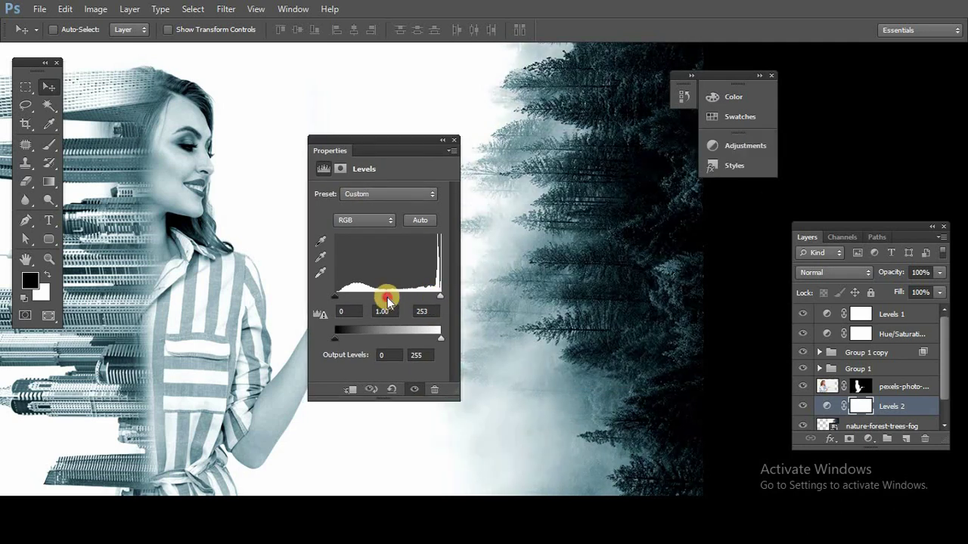
pyautogui.moveTo(378, 299); pyautogui.dragTo(371, 298)
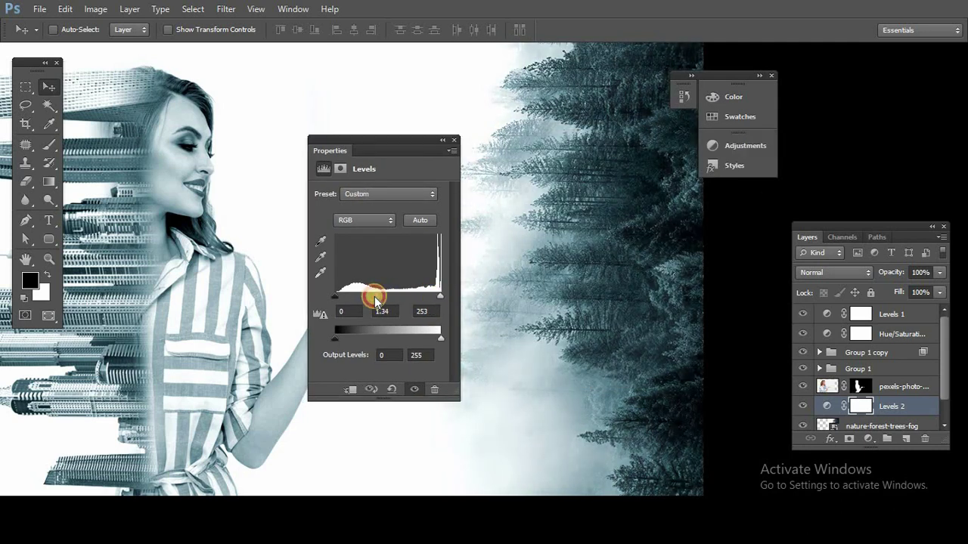
pyautogui.click(443, 141)
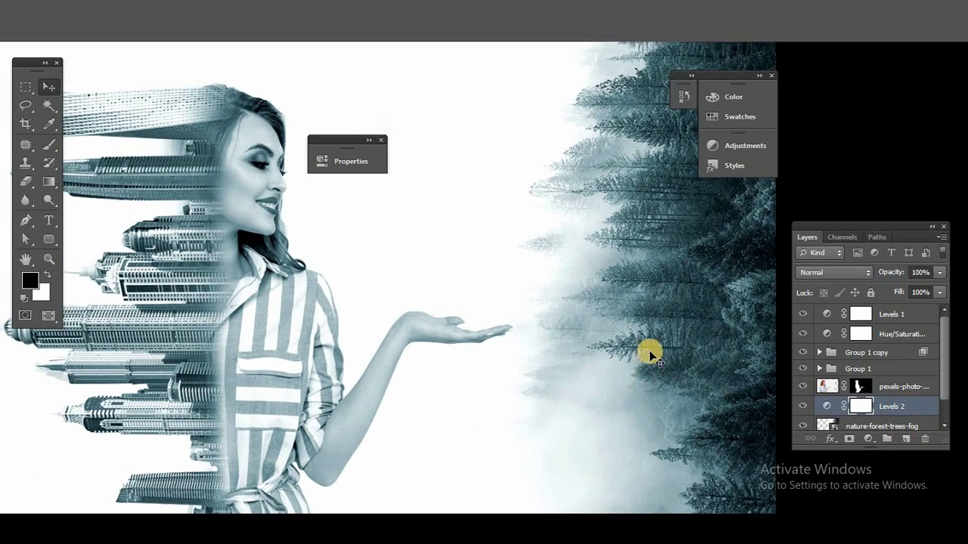
pyautogui.press('f')
pyautogui.moveTo(697, 360); pyautogui.dragTo(694, 360)
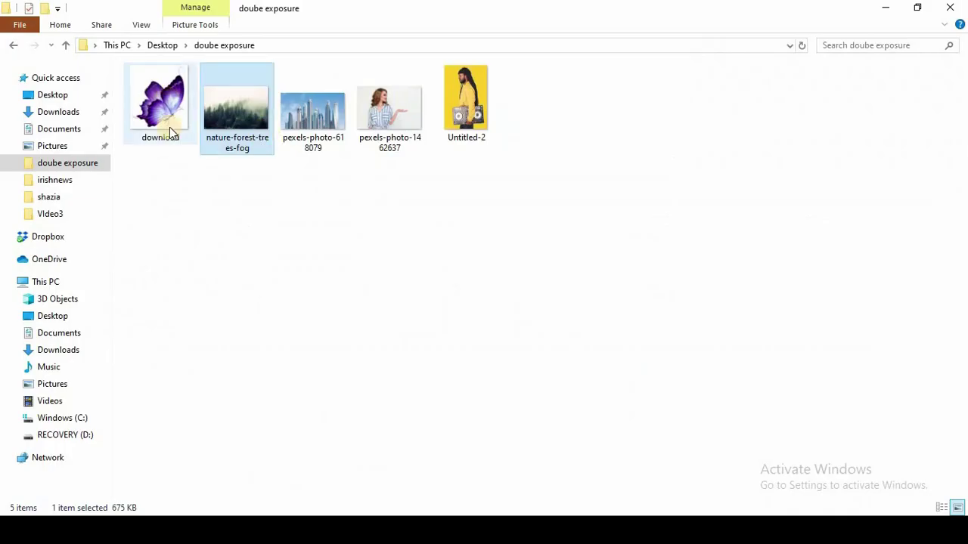
# Place the download butterfly image from the doube exposure folder into the composition, flip it horizontally and commit the placement.
pyautogui.click(169, 127)
pyautogui.moveTo(301, 211); pyautogui.dragTo(518, 211)
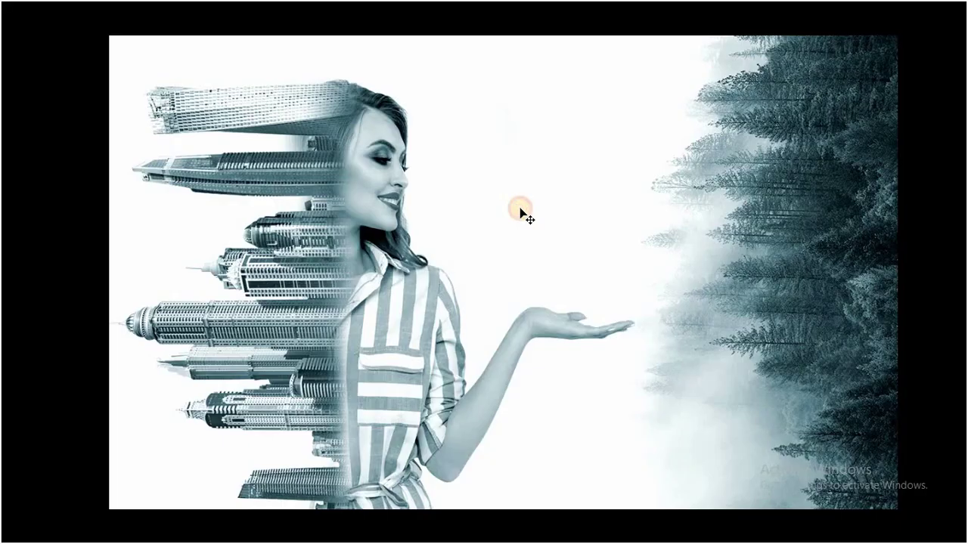
pyautogui.moveTo(518, 209); pyautogui.dragTo(531, 219)
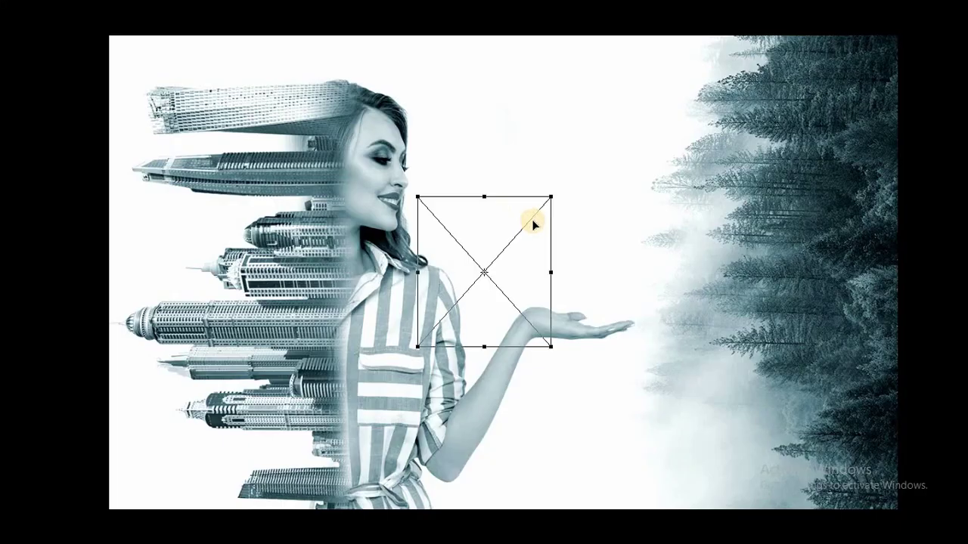
pyautogui.rightClick(512, 253)
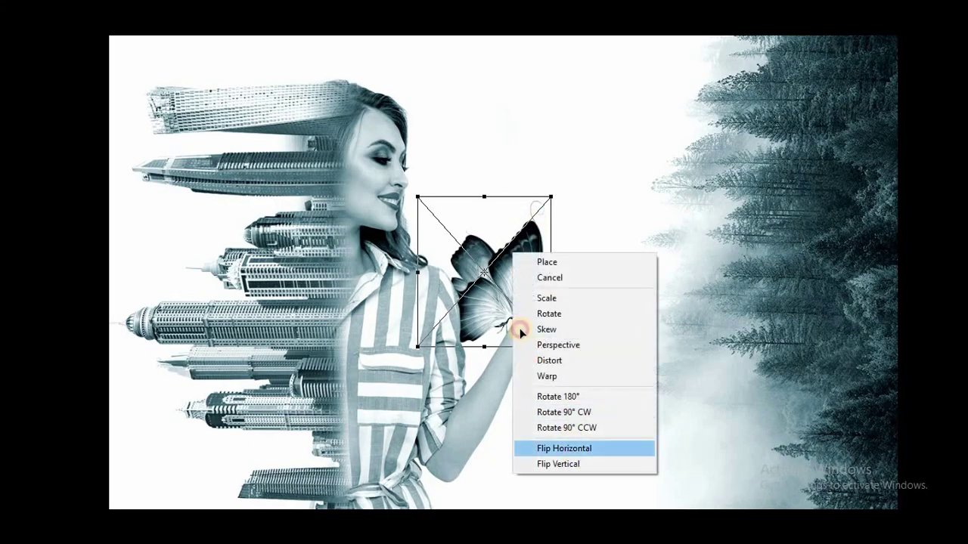
pyautogui.click(545, 448)
pyautogui.press('Return')
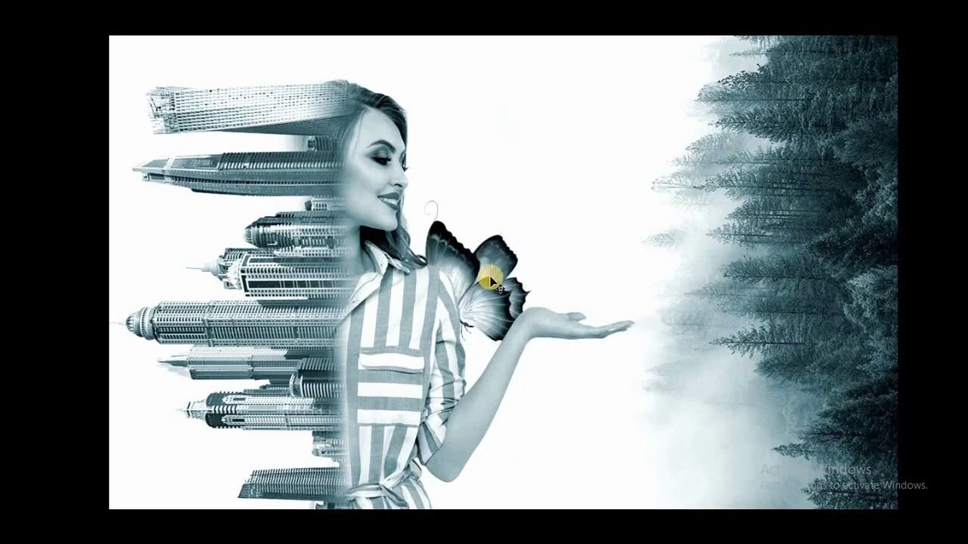
# Move the placed butterfly onto the woman's hand and compare the image with the Levels 1 and Hue/Saturation adjustments hidden and shown.
pyautogui.press('f')
pyautogui.moveTo(564, 281); pyautogui.dragTo(639, 284)
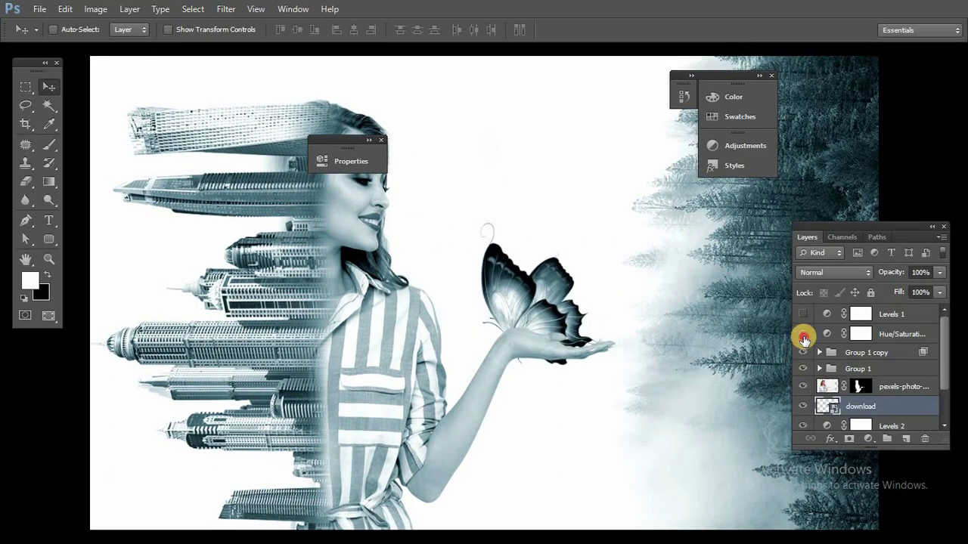
pyautogui.click(802, 314)
pyautogui.click(803, 337)
pyautogui.click(802, 314)
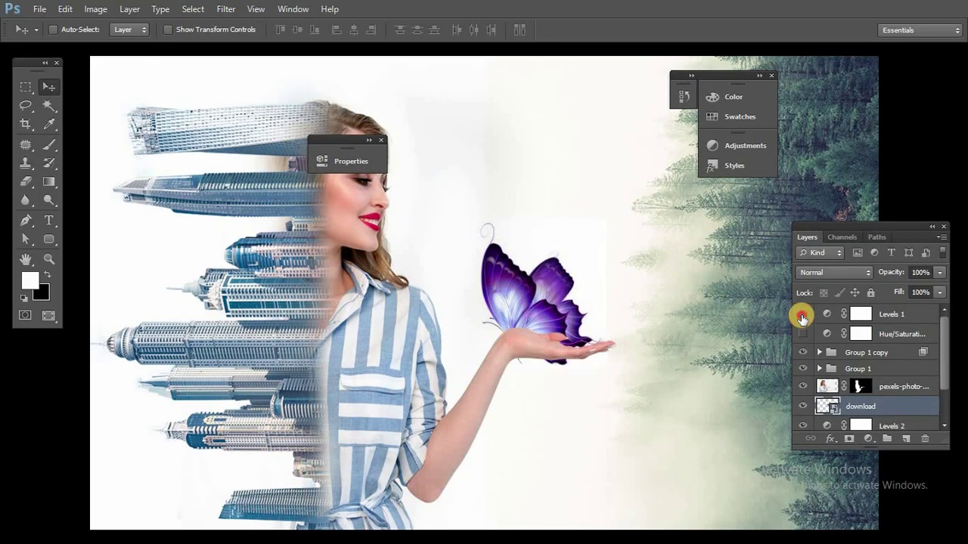
# Bring the download butterfly layer above all adjustment layers and move it over the woman's shoulder.
pyautogui.click(882, 407)
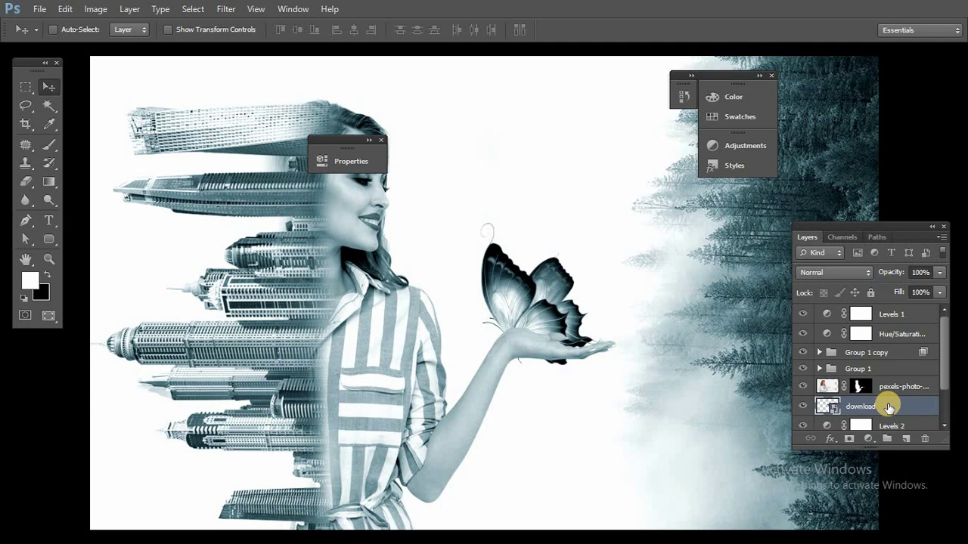
pyautogui.hotkey('ctrl', 'shift', ']')
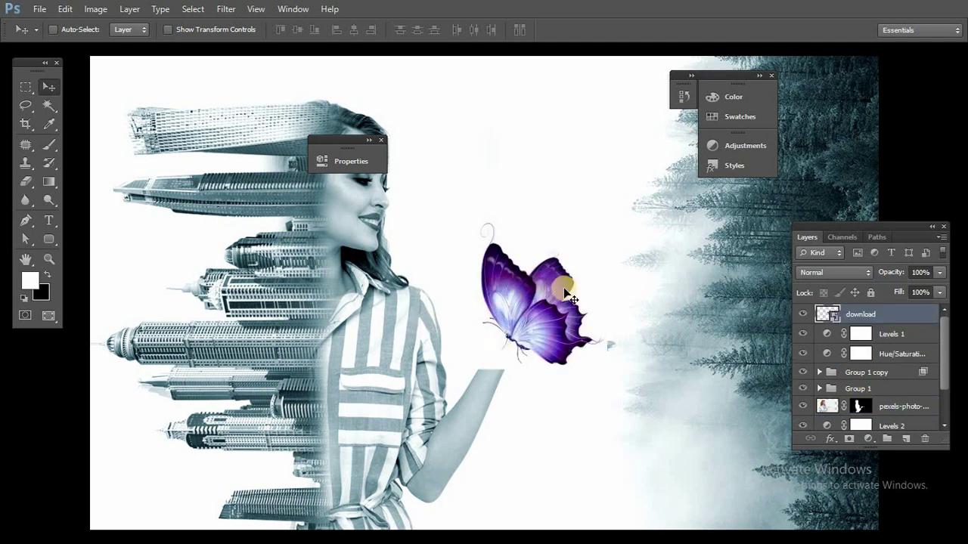
pyautogui.moveTo(549, 297); pyautogui.dragTo(401, 264)
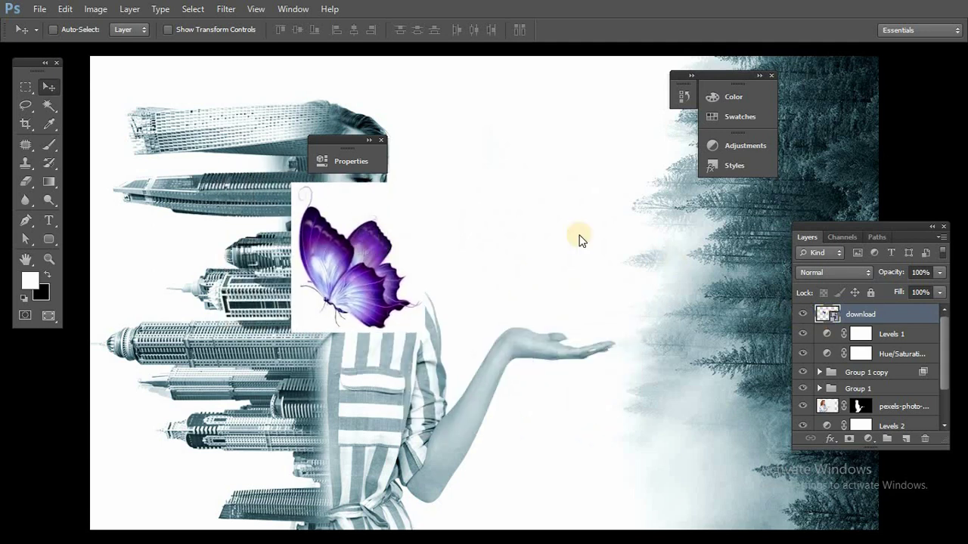
# Open the butterfly image in its own document and convert its locked background into a normal layer.
pyautogui.click(511, 235)
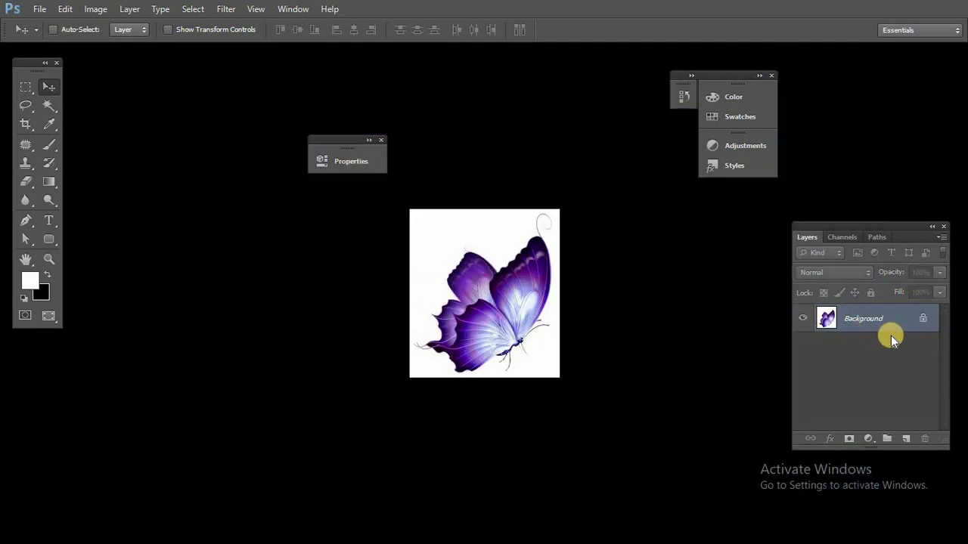
pyautogui.doubleClick(927, 318)
pyautogui.click(598, 162)
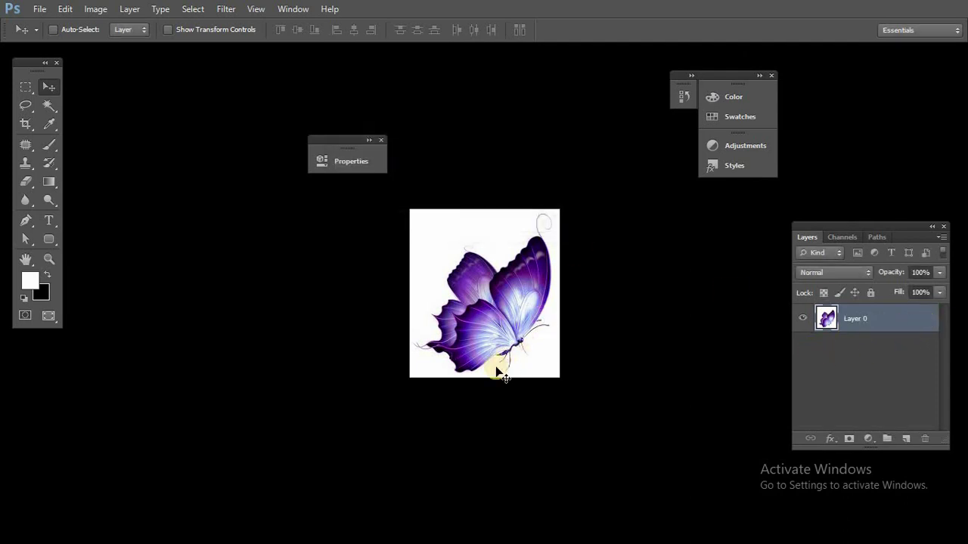
pyautogui.press('z')
pyautogui.moveTo(513, 360); pyautogui.dragTo(582, 395)
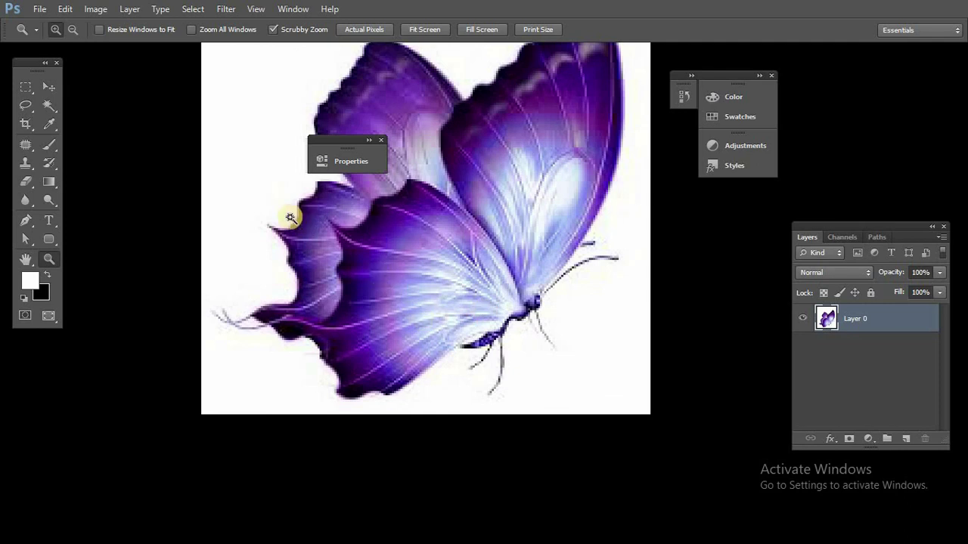
# Select the white area around the butterfly with the Magic Wand at tolerance 32, delete it and deselect.
pyautogui.press('w')
pyautogui.click(480, 346)
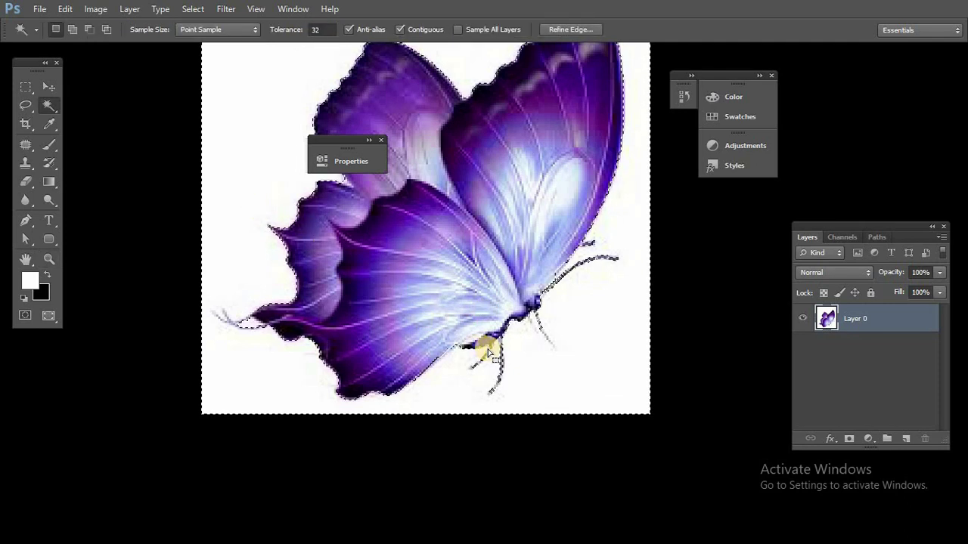
pyautogui.press('Delete')
pyautogui.hotkey('ctrl', 'd')
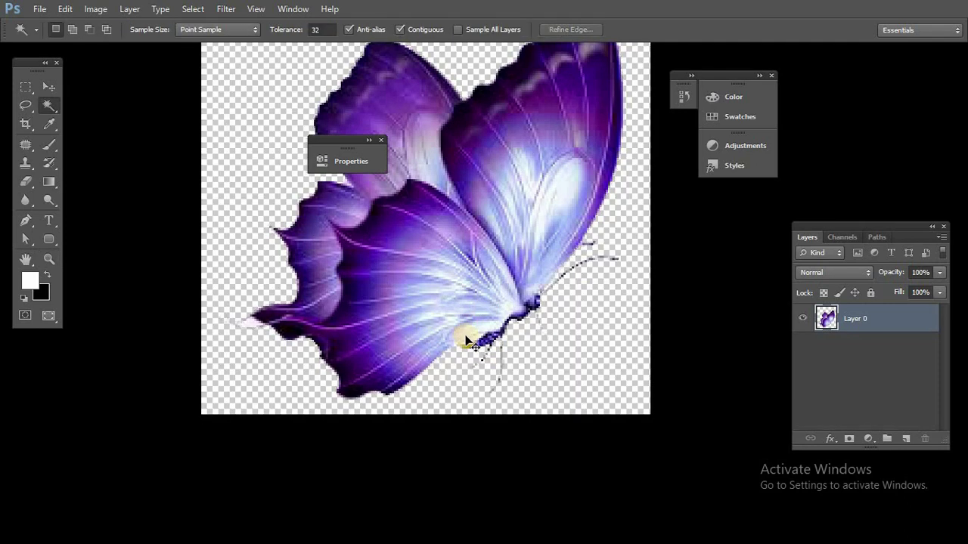
# Copy the butterfly cutout, close its document and paste it into the composition, positioned above the woman's open palm.
pyautogui.click(488, 343)
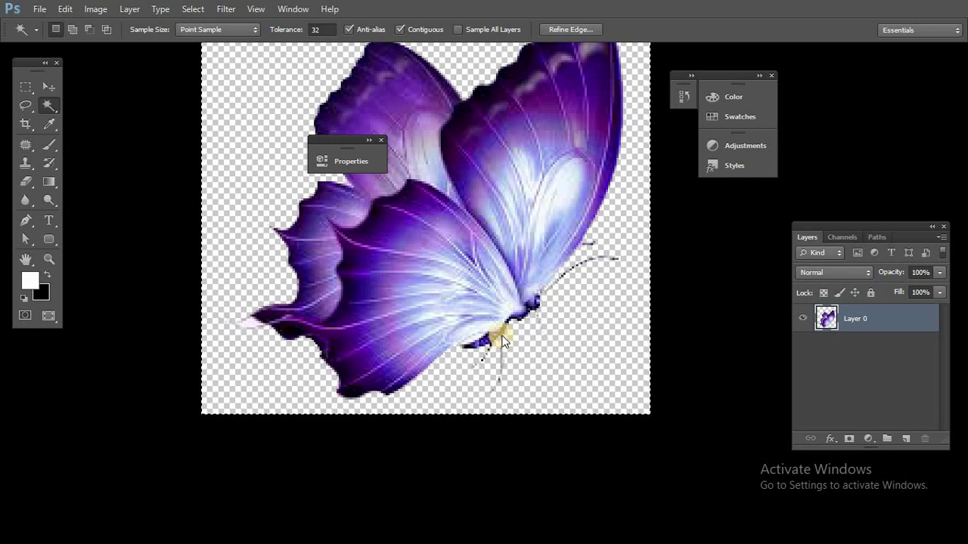
pyautogui.hotkey('ctrl', 'w')
pyautogui.click(486, 209)
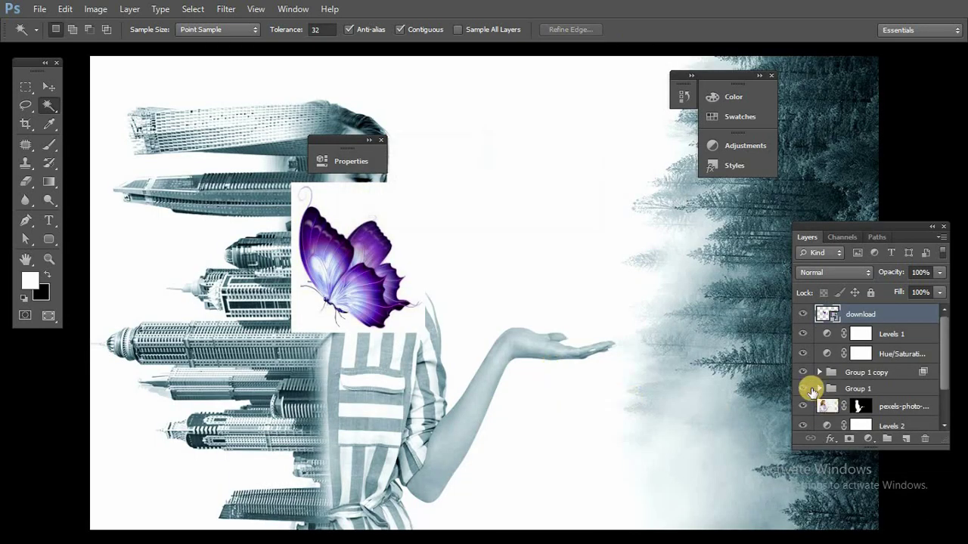
pyautogui.press('v')
pyautogui.hotkey('ctrl', 'v')
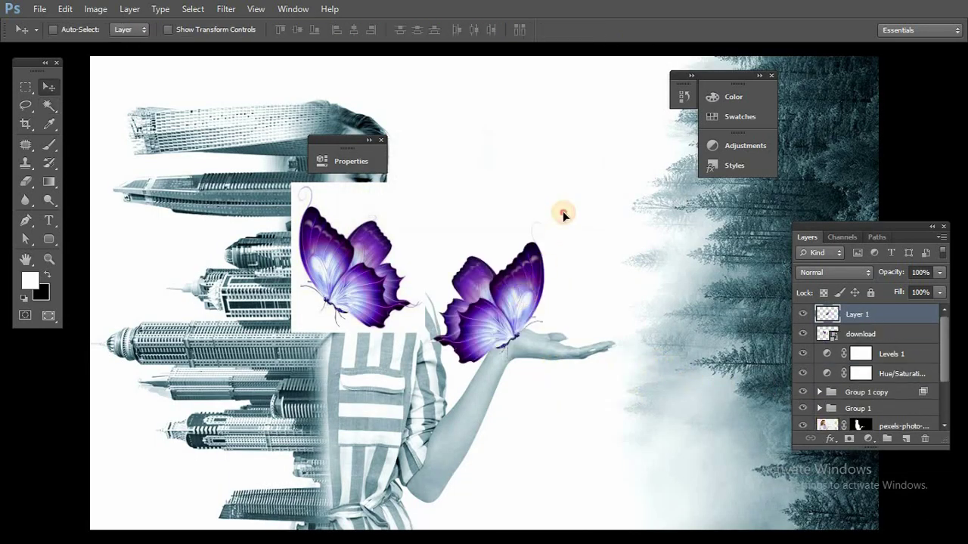
pyautogui.moveTo(562, 212); pyautogui.dragTo(584, 289)
# Delete the download layer holding the butterfly with the white background.
pyautogui.click(847, 334)
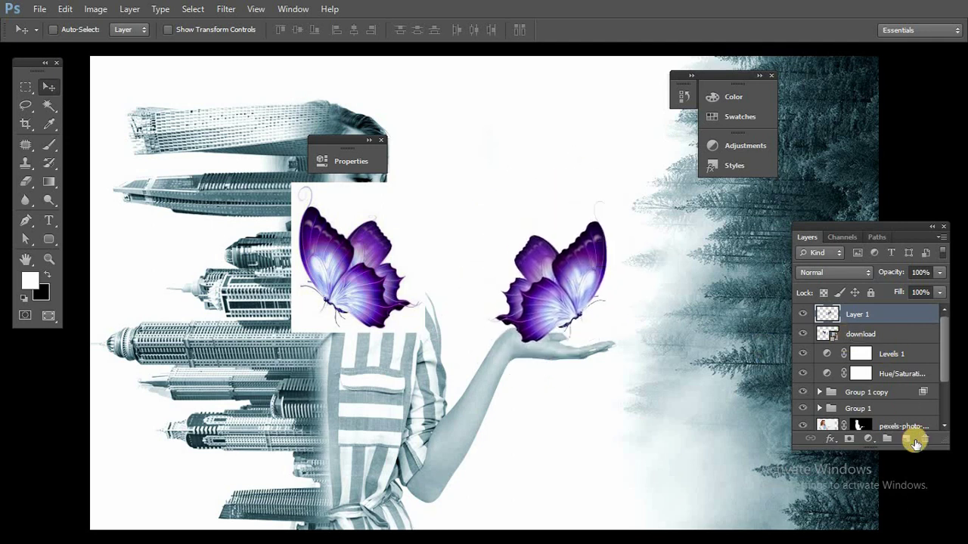
pyautogui.click(924, 438)
pyautogui.click(432, 215)
pyautogui.press('x')
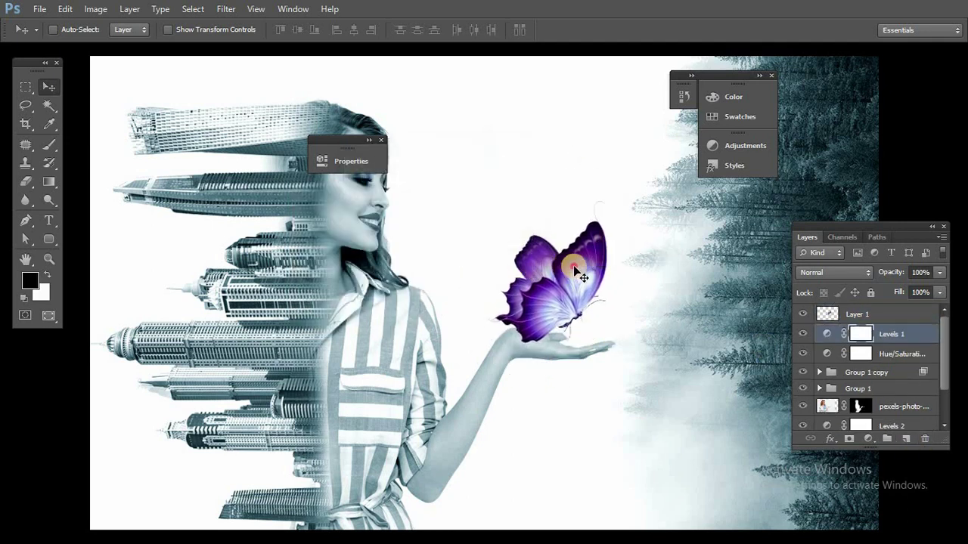
pyautogui.press('x')
# Move the Layer 1 butterfly up beside the woman's face and flip it horizontally.
pyautogui.moveTo(556, 211); pyautogui.dragTo(541, 140)
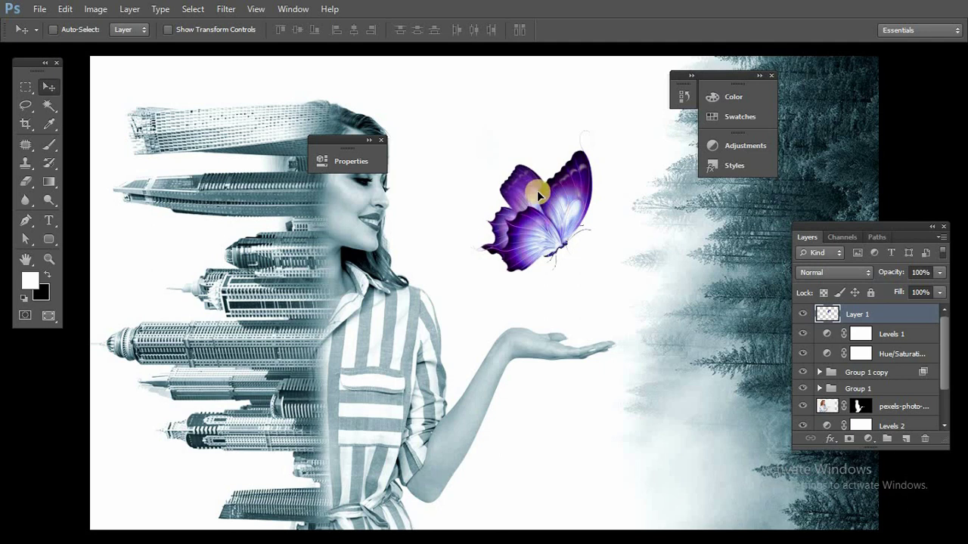
pyautogui.hotkey('ctrl', 't')
pyautogui.rightClick(538, 195)
pyautogui.click(623, 405)
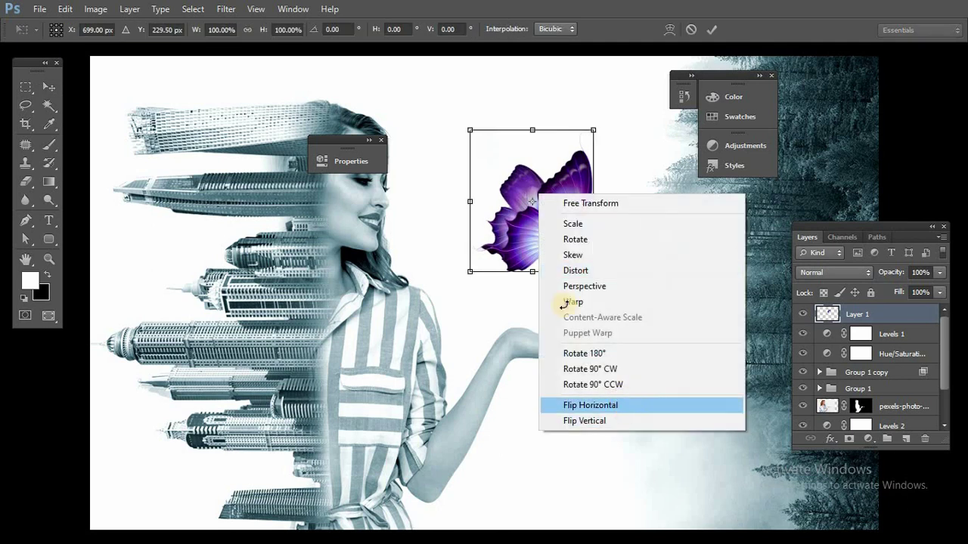
pyautogui.press('Return')
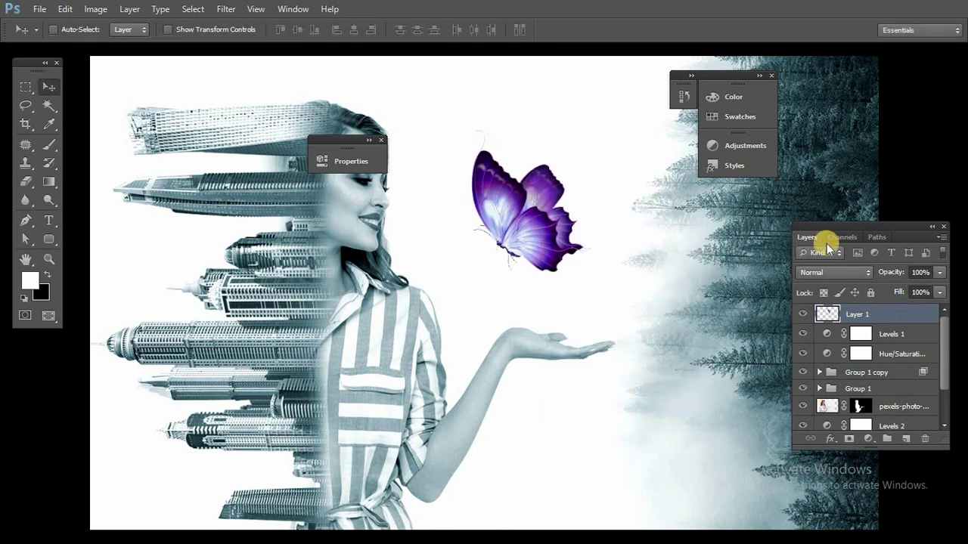
# Convert the Layer 1 butterfly to a smart object, scale it down to a small size and move it just above the palm.
pyautogui.rightClick(862, 314)
pyautogui.click(777, 112)
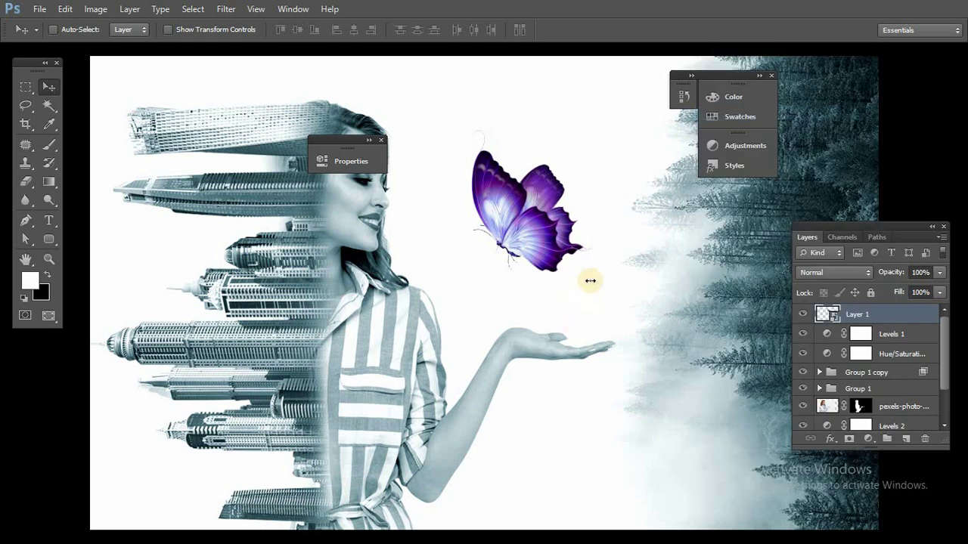
pyautogui.hotkey('ctrl', 't')
pyautogui.moveTo(588, 255); pyautogui.dragTo(553, 212)
pyautogui.press('Return')
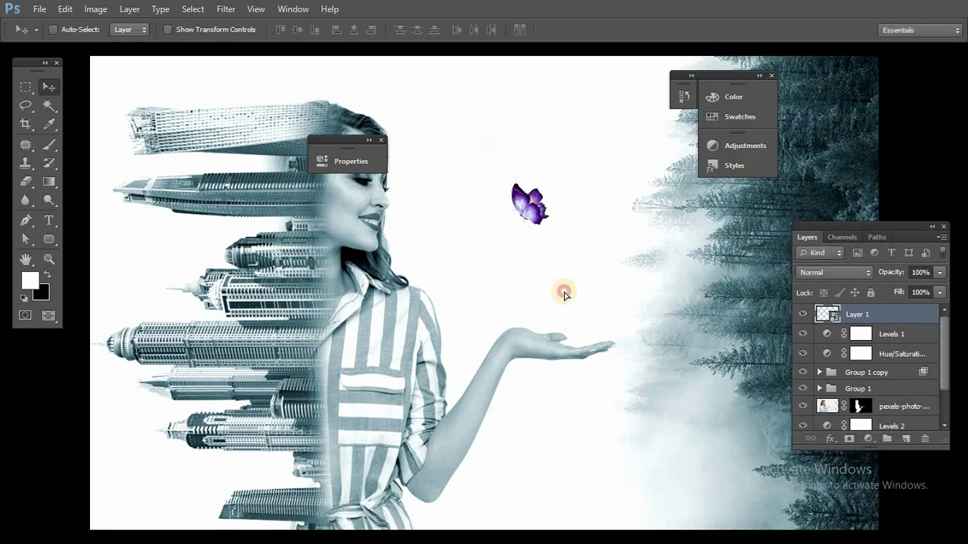
pyautogui.moveTo(564, 288)
pyautogui.mouseDown()
pyautogui.moveTo(568, 305)
pyautogui.moveTo(555, 323)
pyautogui.moveTo(567, 331)
pyautogui.moveTo(582, 282)
pyautogui.mouseUp()
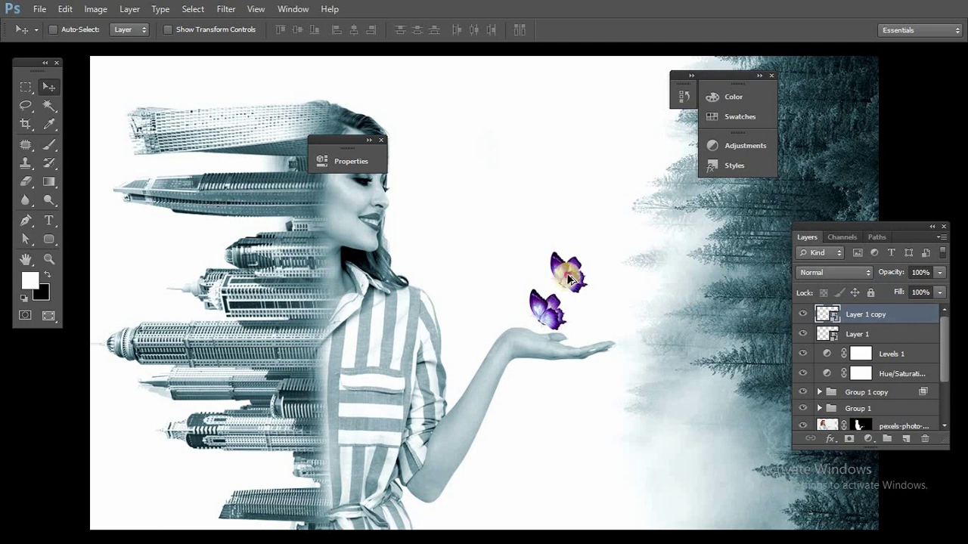
# Try adding same-size butterfly duplicates rising diagonally from the hand toward the forest, and undo them.
pyautogui.moveTo(569, 279); pyautogui.dragTo(608, 260)
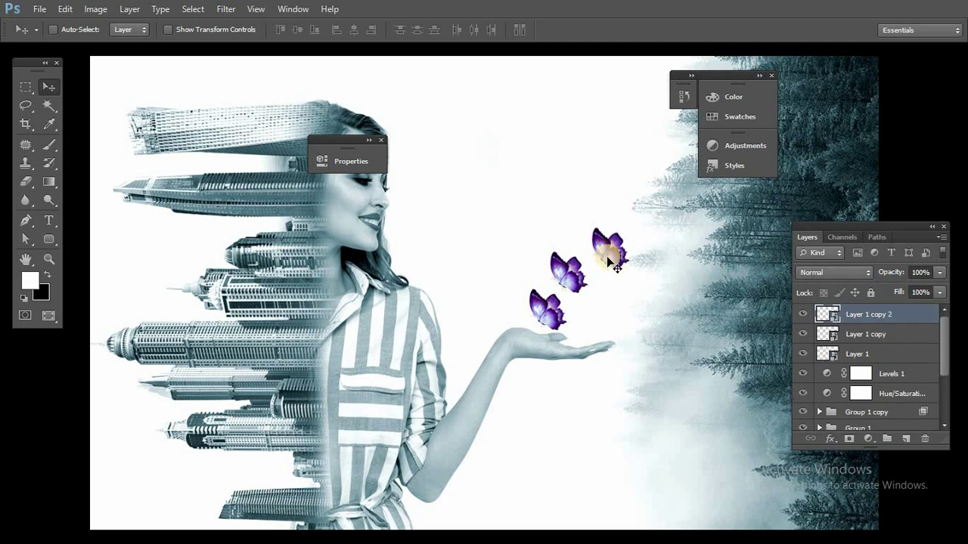
pyautogui.hotkey('ctrl', 'alt', 'z')
pyautogui.hotkey('ctrl', 'alt', 'z')
# Duplicate the butterfly up and to the right of the original and scale the copy slightly smaller.
pyautogui.moveTo(549, 310); pyautogui.dragTo(594, 296)
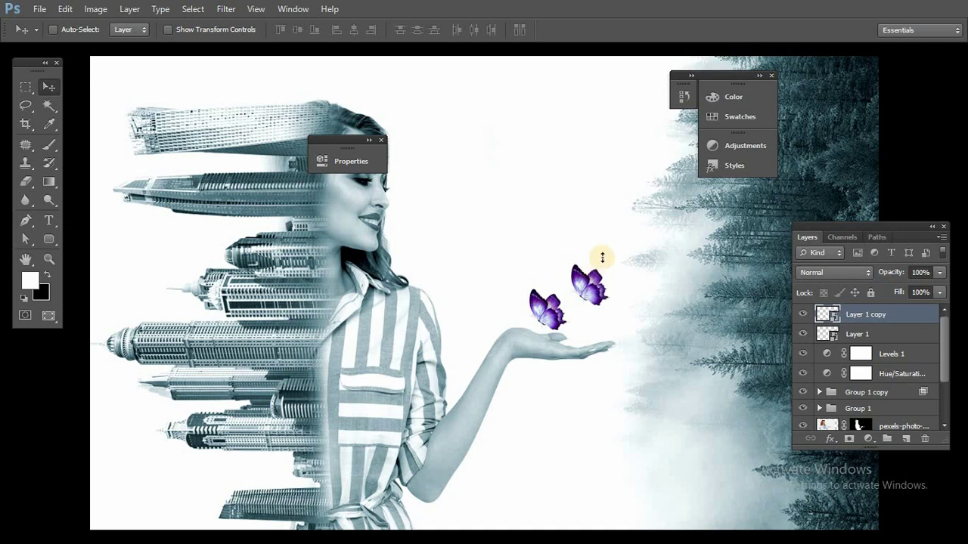
pyautogui.hotkey('ctrl', 't')
pyautogui.moveTo(611, 259); pyautogui.dragTo(606, 234)
pyautogui.press('Return')
# Add a third, even smaller butterfly above the second, and move the second one slightly down.
pyautogui.hotkey('ctrl', 't')
pyautogui.press('Return')
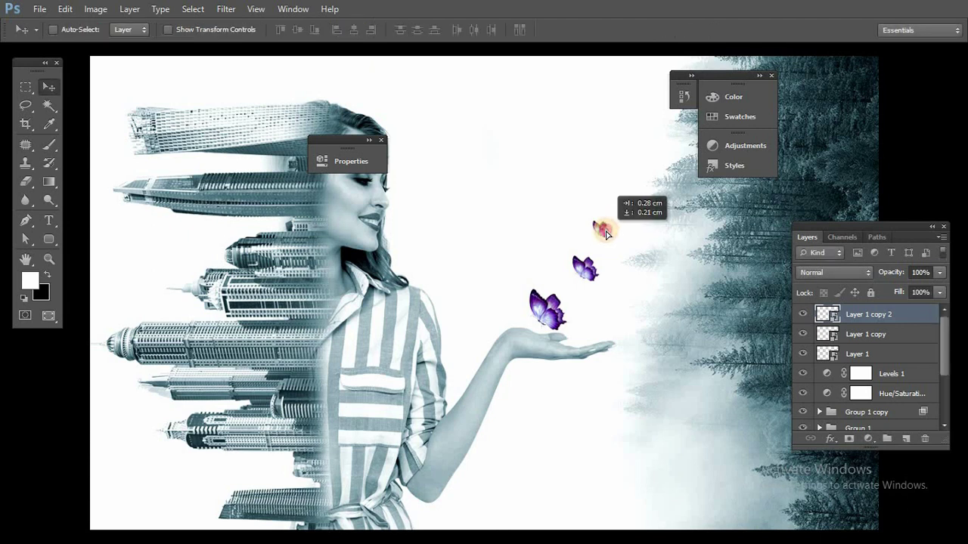
pyautogui.keyDown('ctrl'); pyautogui.click(594, 280); pyautogui.keyUp('ctrl')
pyautogui.moveTo(590, 282); pyautogui.dragTo(590, 290)
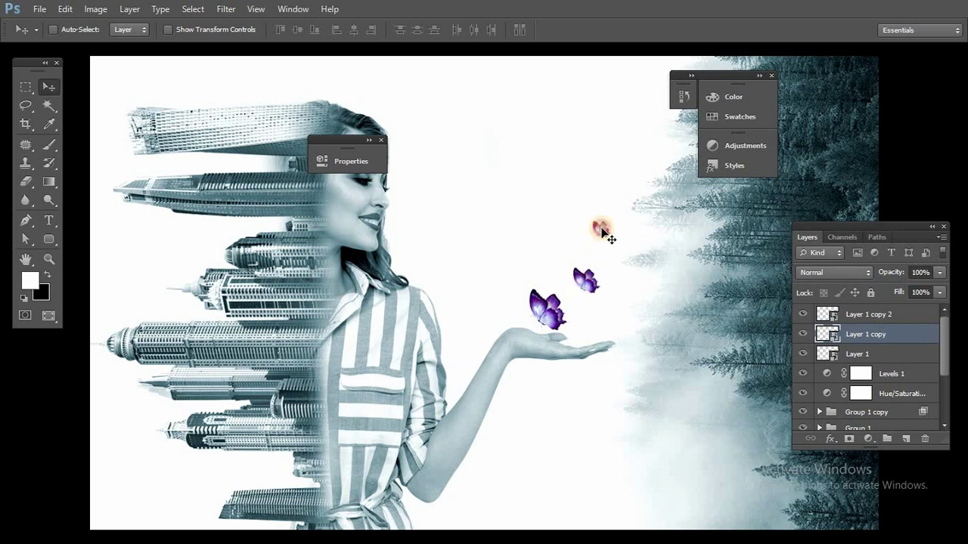
# Nudge the smallest butterfly slightly up and left, and scale all three butterflies down together just above the palm.
pyautogui.moveTo(602, 227); pyautogui.dragTo(596, 221)
pyautogui.keyDown('ctrl'); pyautogui.keyDown('shift'); pyautogui.click(546, 311); pyautogui.keyUp('shift'); pyautogui.keyUp('ctrl')
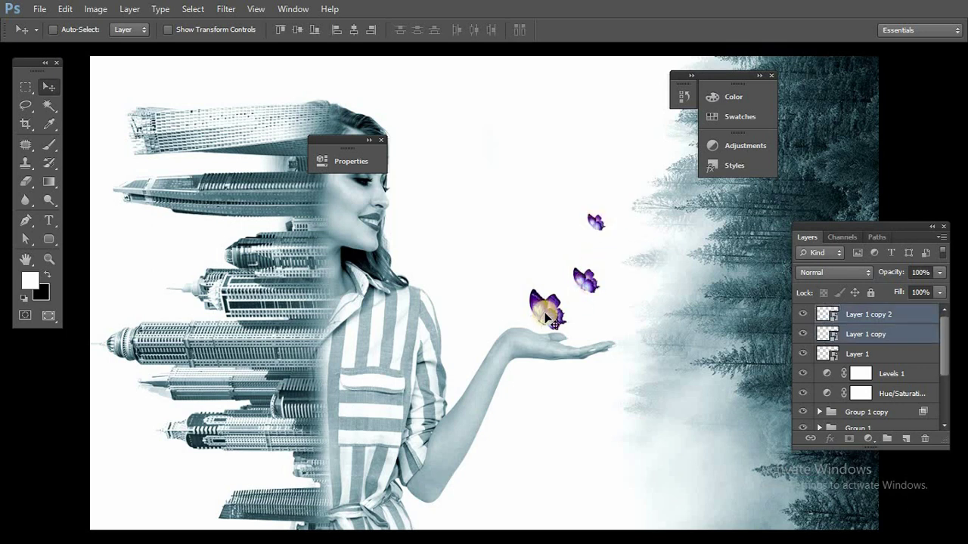
pyautogui.keyDown('ctrl'); pyautogui.keyDown('shift'); pyautogui.click(546, 314); pyautogui.keyUp('shift'); pyautogui.keyUp('ctrl')
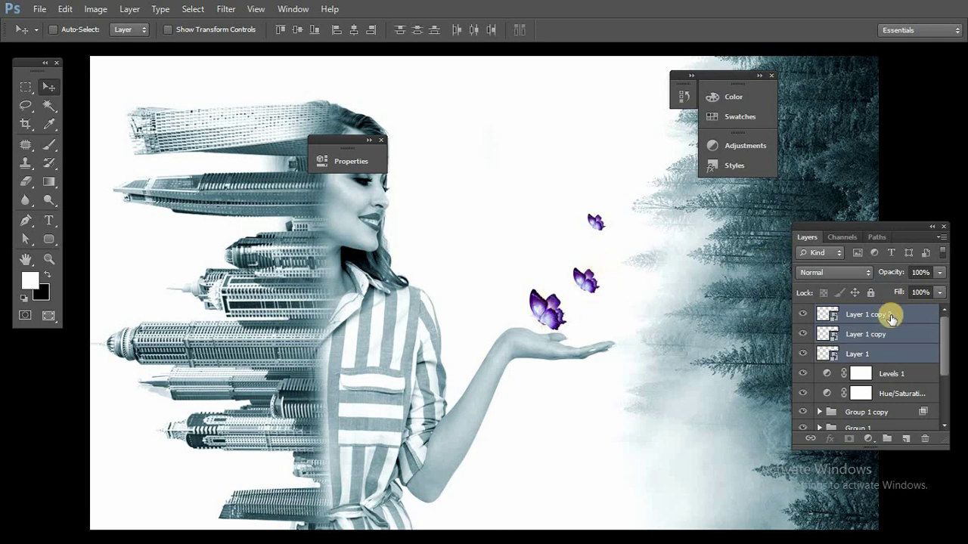
pyautogui.hotkey('ctrl', 't')
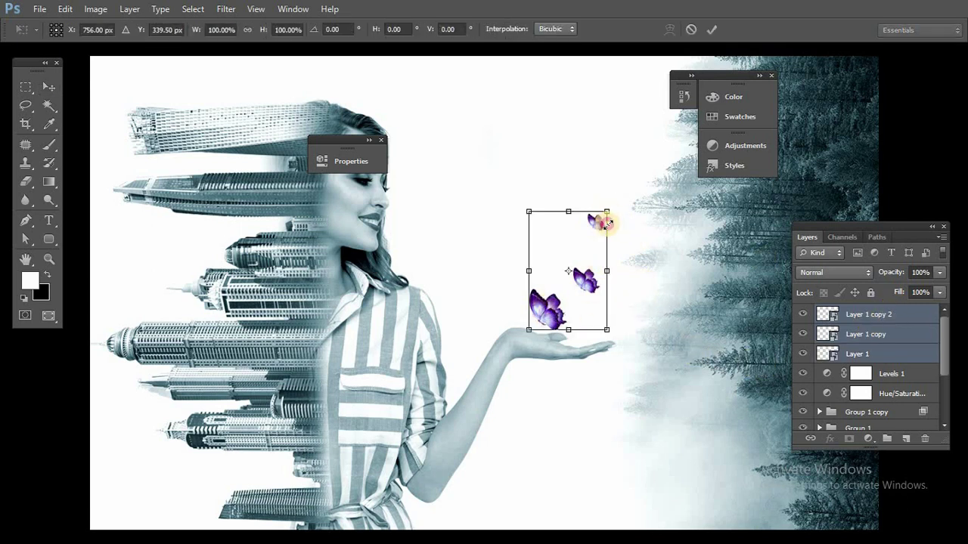
pyautogui.moveTo(605, 250); pyautogui.dragTo(559, 303)
pyautogui.press('Return')
# Move the three butterfly layers below the Levels 1 and Hue/Saturation adjustment layers so they take on the blue tone.
pyautogui.moveTo(891, 355); pyautogui.dragTo(882, 403)
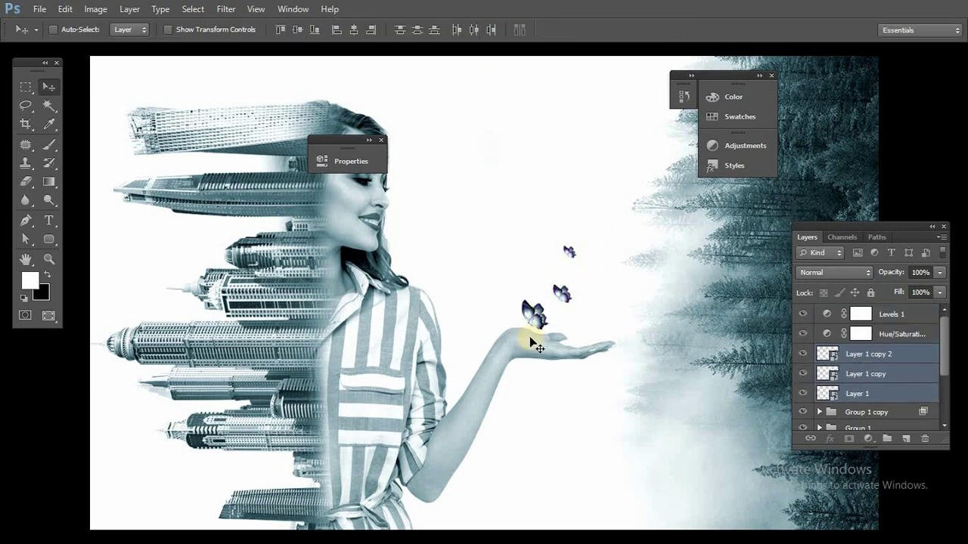
pyautogui.moveTo(569, 320); pyautogui.dragTo(572, 319)
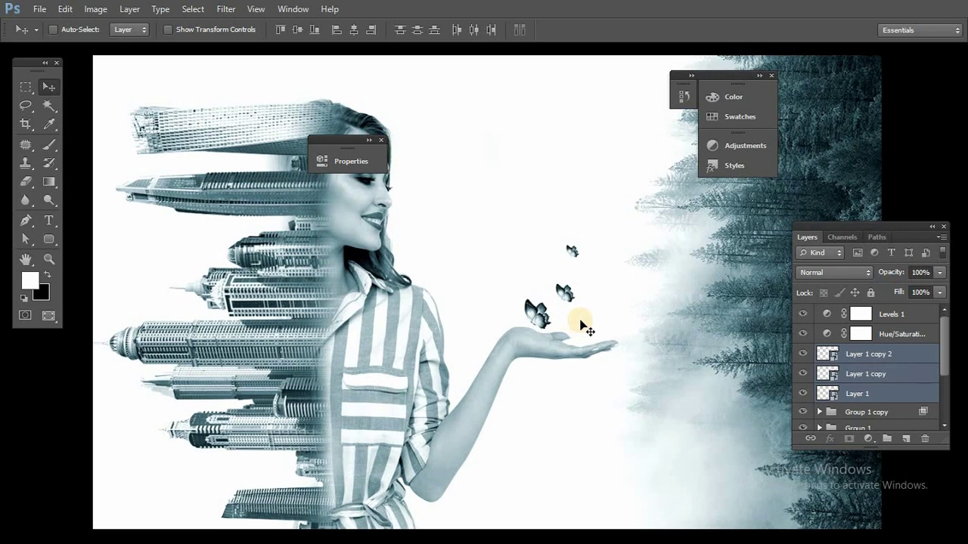
pyautogui.press('f')
pyautogui.press('f')
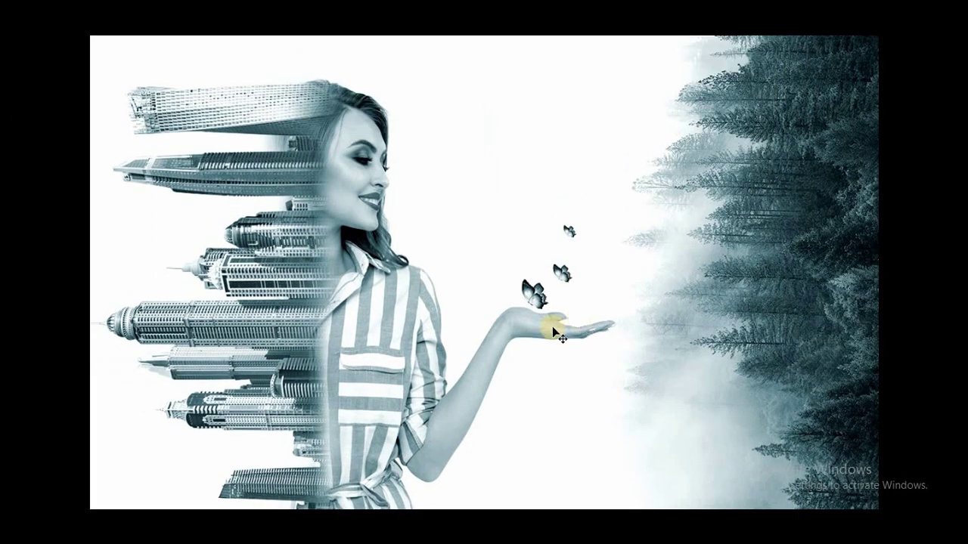
pyautogui.press('f')
# Crop a thin strip of empty background off the image's upper edge and show the finished composition in full-screen mode.
pyautogui.press('c')
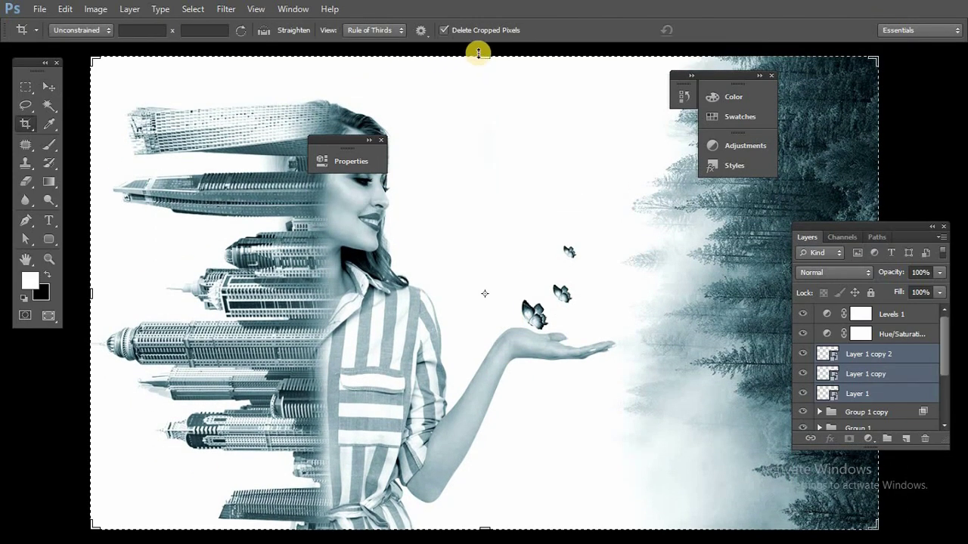
pyautogui.moveTo(483, 61); pyautogui.dragTo(490, 106)
pyautogui.press('Return')
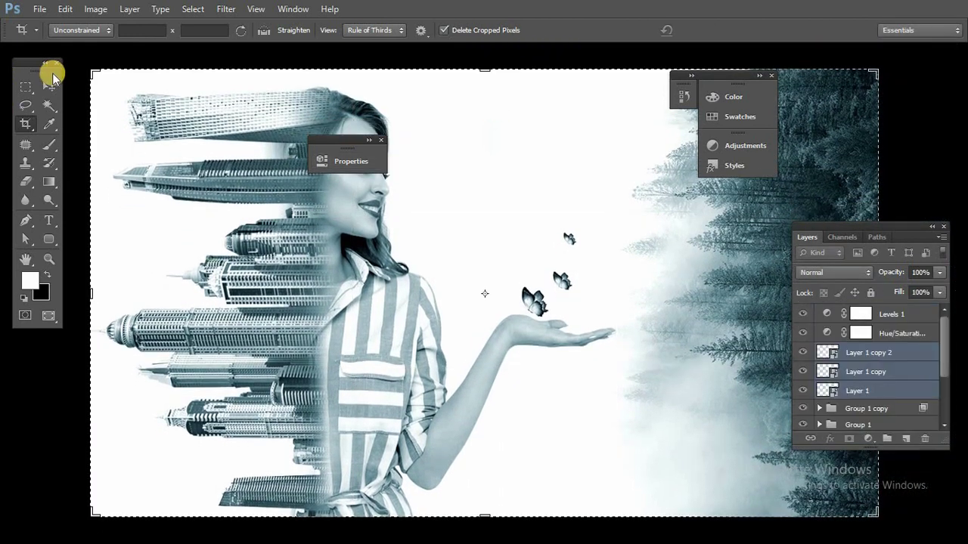
pyautogui.click(47, 88)
pyautogui.press('f')
pyautogui.press('f')
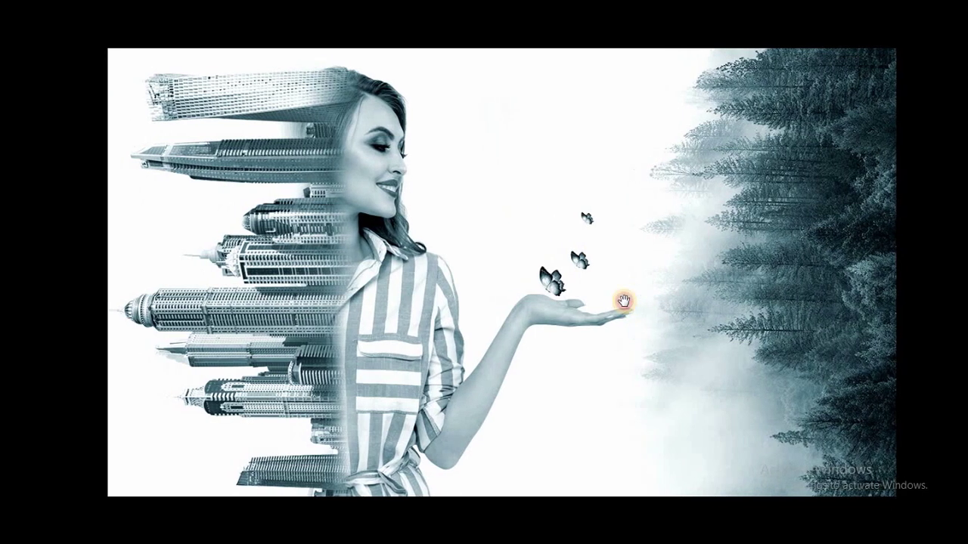
pyautogui.moveTo(624, 301); pyautogui.dragTo(617, 287)
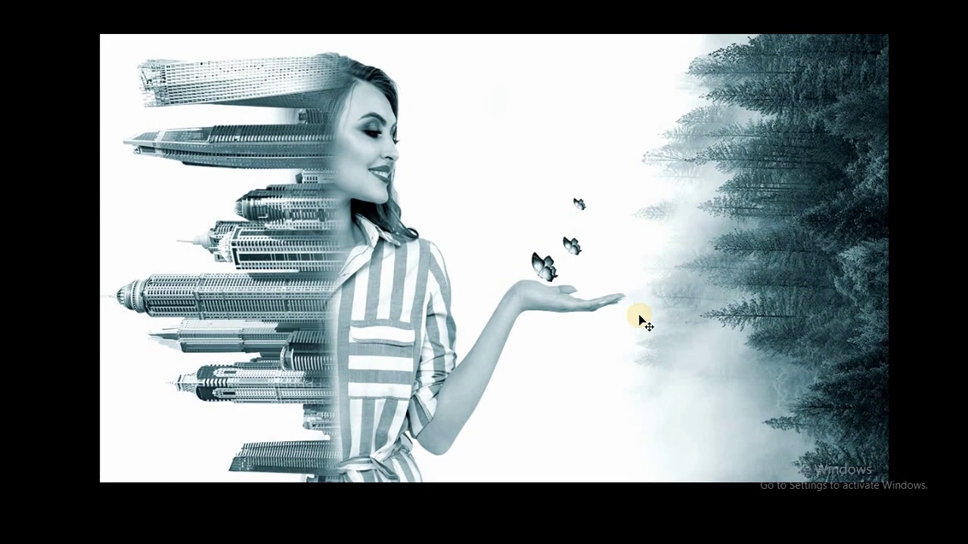